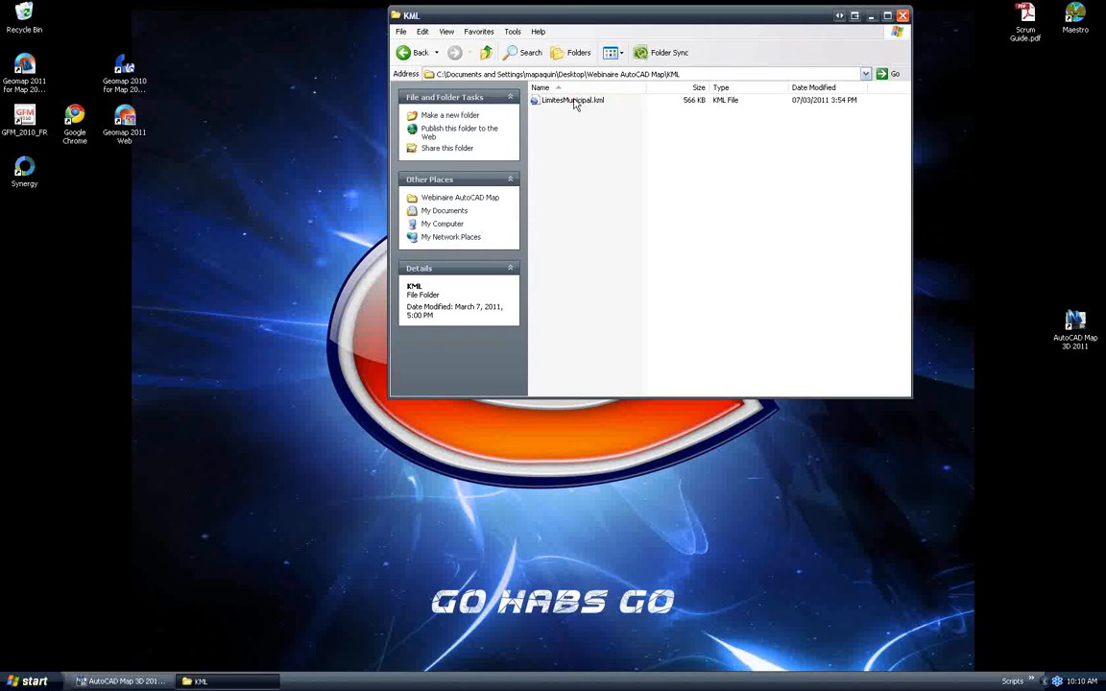
Examine the files in the SDF and SHP folders of Webinaire AutoCAD Map, and put the folder window away.
click(489, 54)
double_click(557, 123)
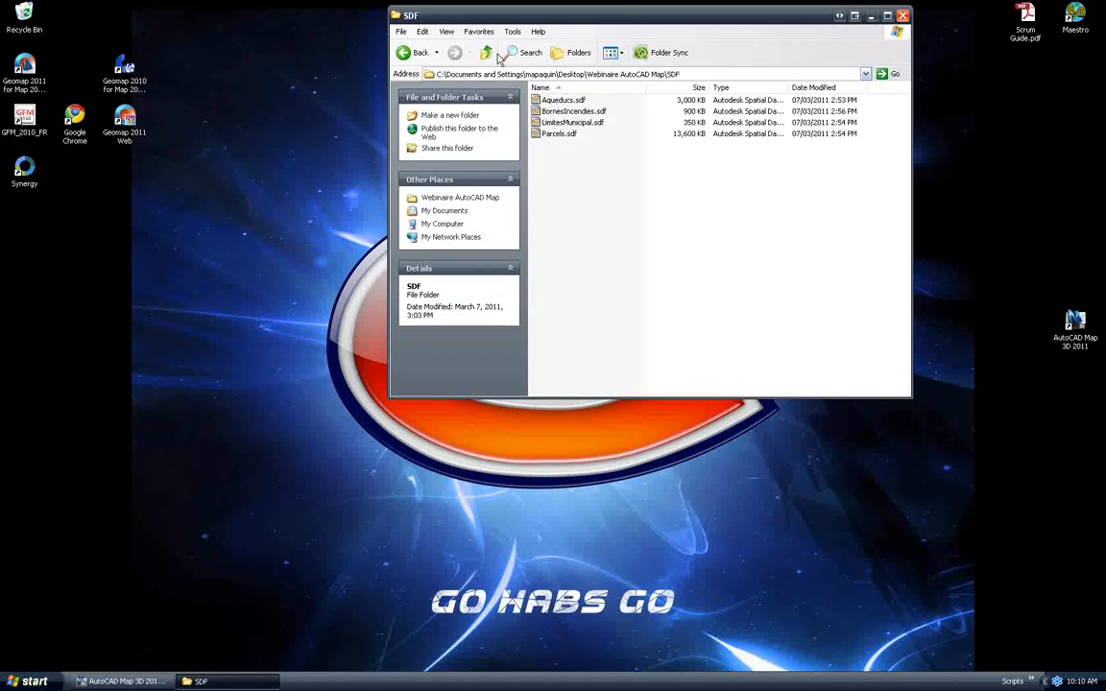
click(487, 55)
double_click(535, 122)
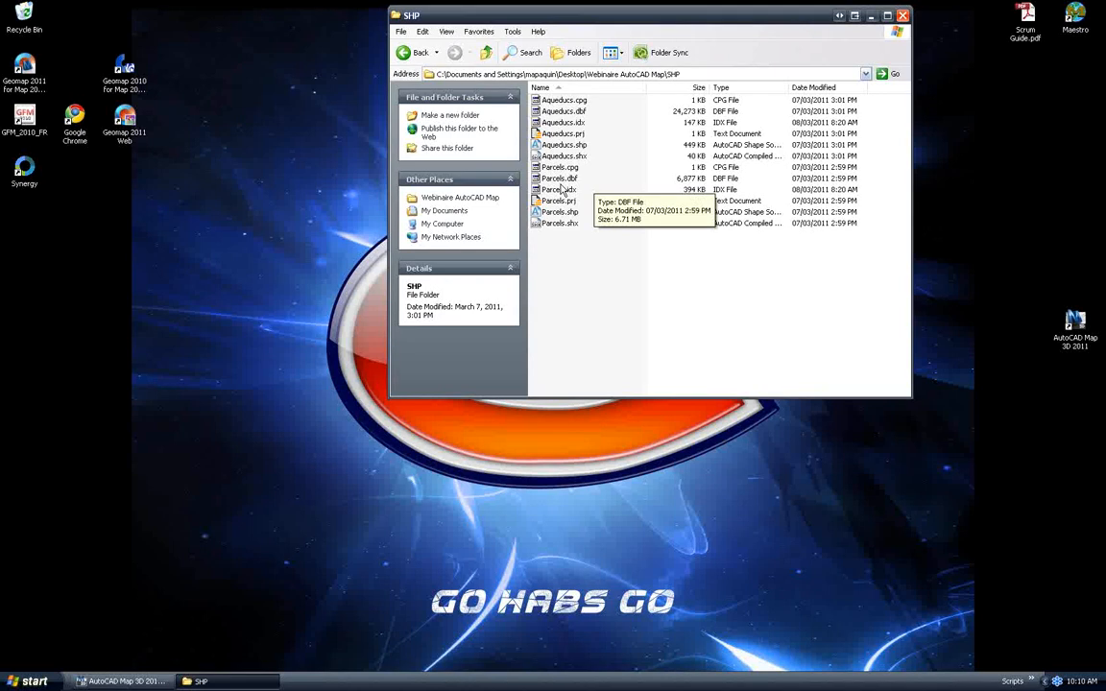
click(485, 54)
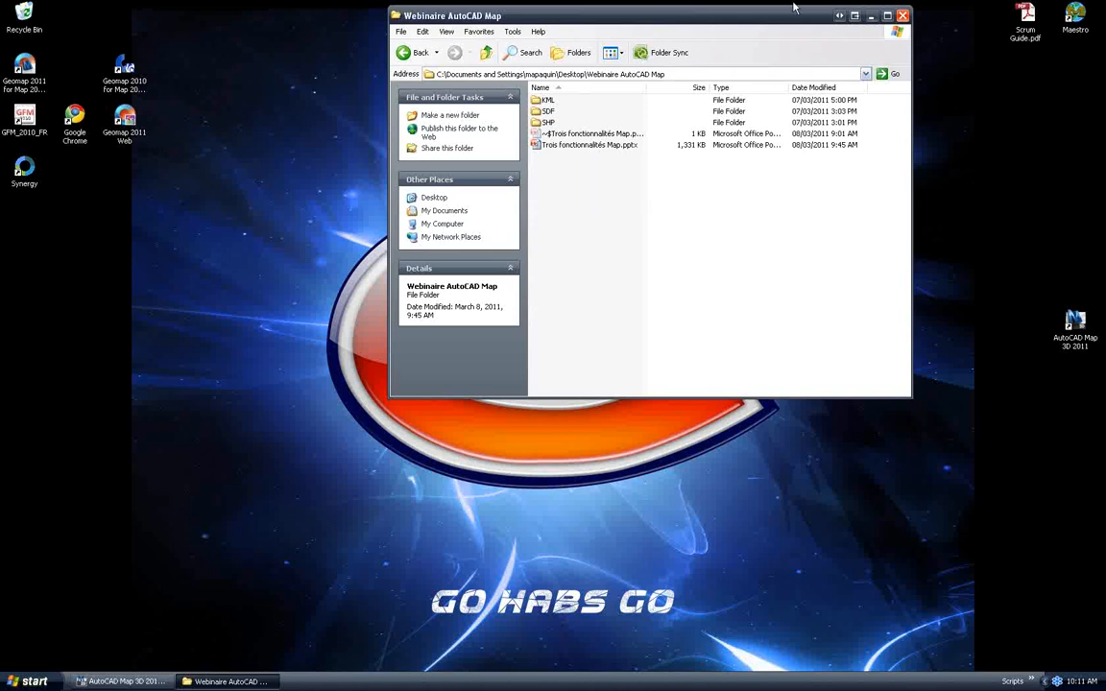
click(871, 16)
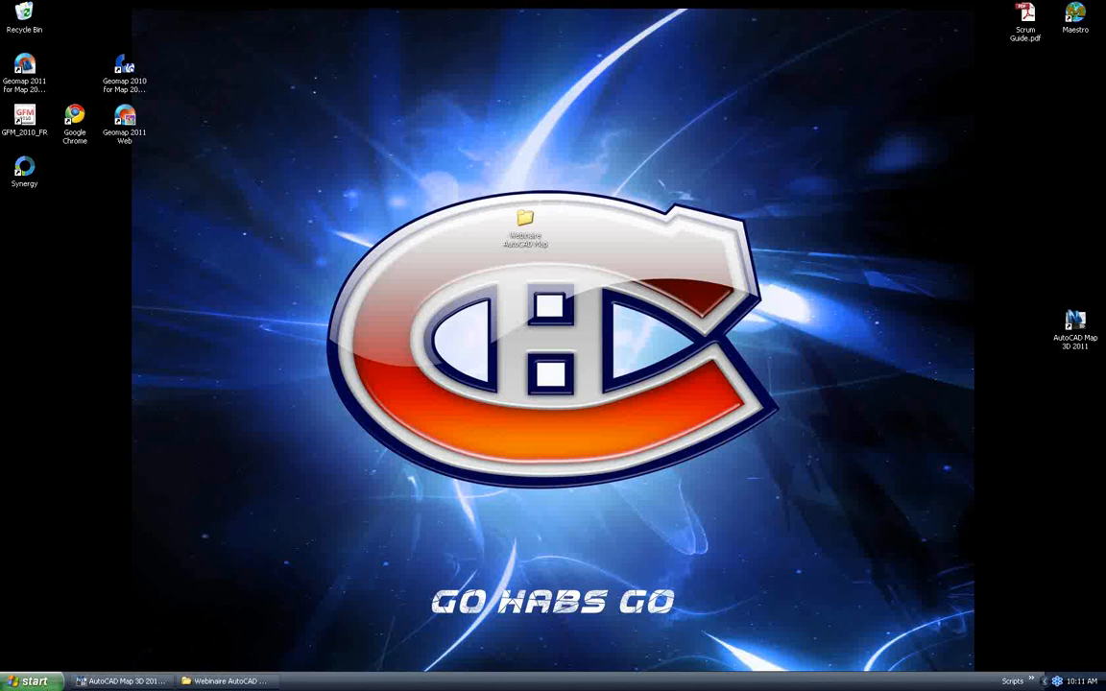
Switch to AutoCAD Map 3D and assign the coordinate system CANQ-M8 to the current drawing.
click(123, 681)
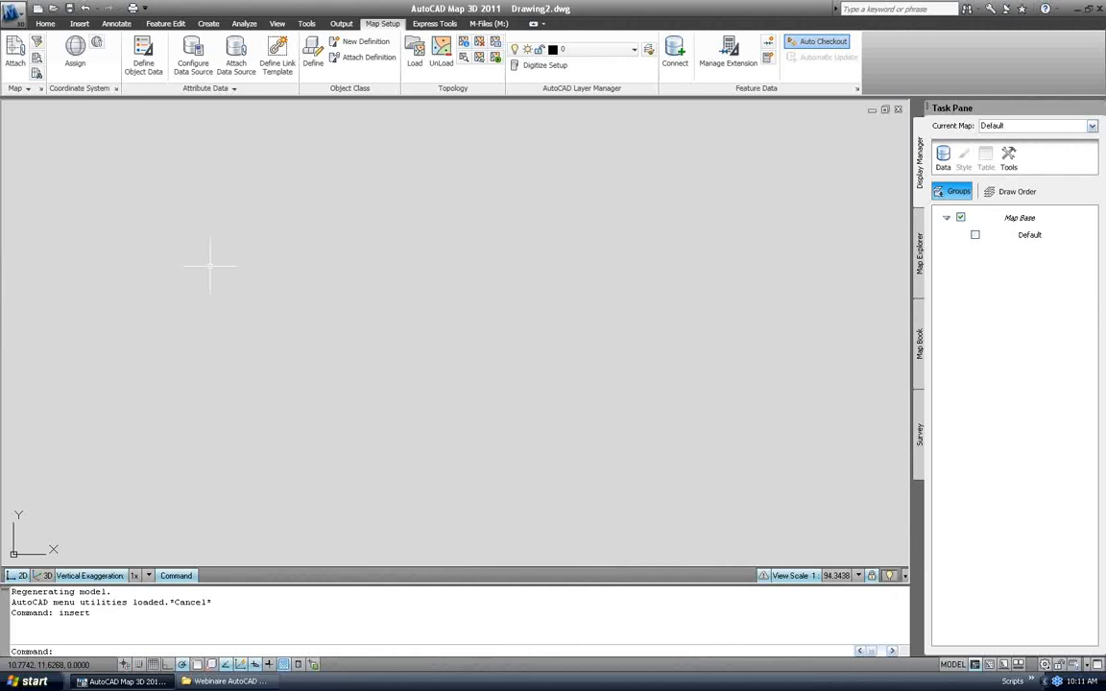
click(80, 48)
text(+)
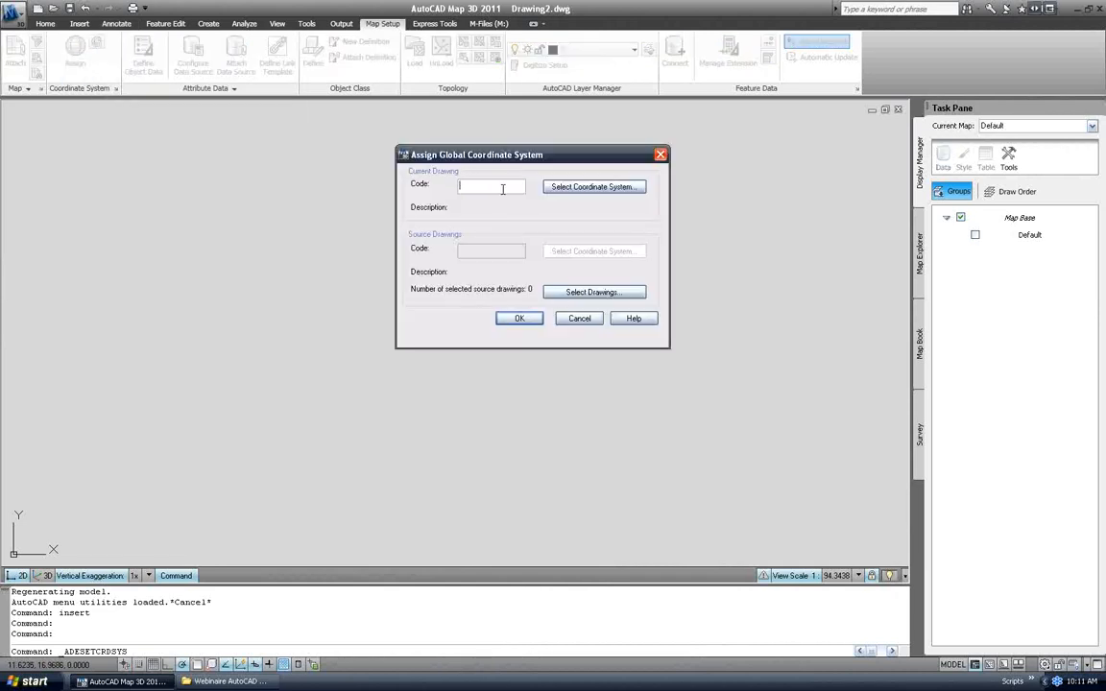
text(CANQ-M8)
click(523, 321)
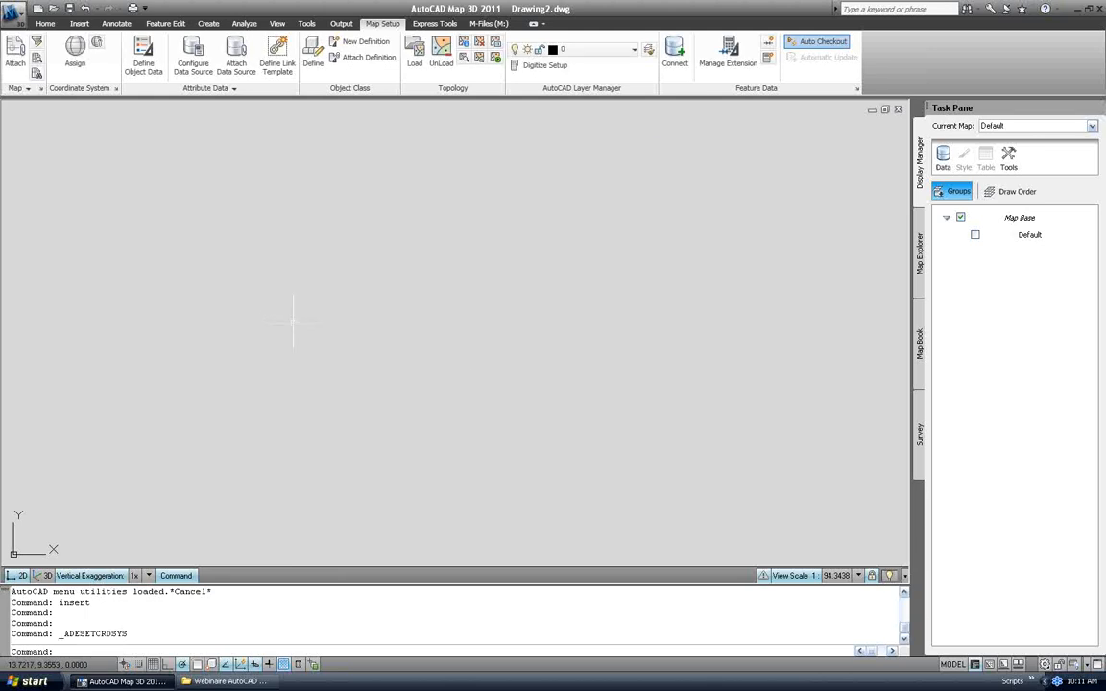
Start a new KML data connection and set its source to LimitesMunicipal.kml, using the copied path of the KML folder.
click(945, 169)
click(969, 170)
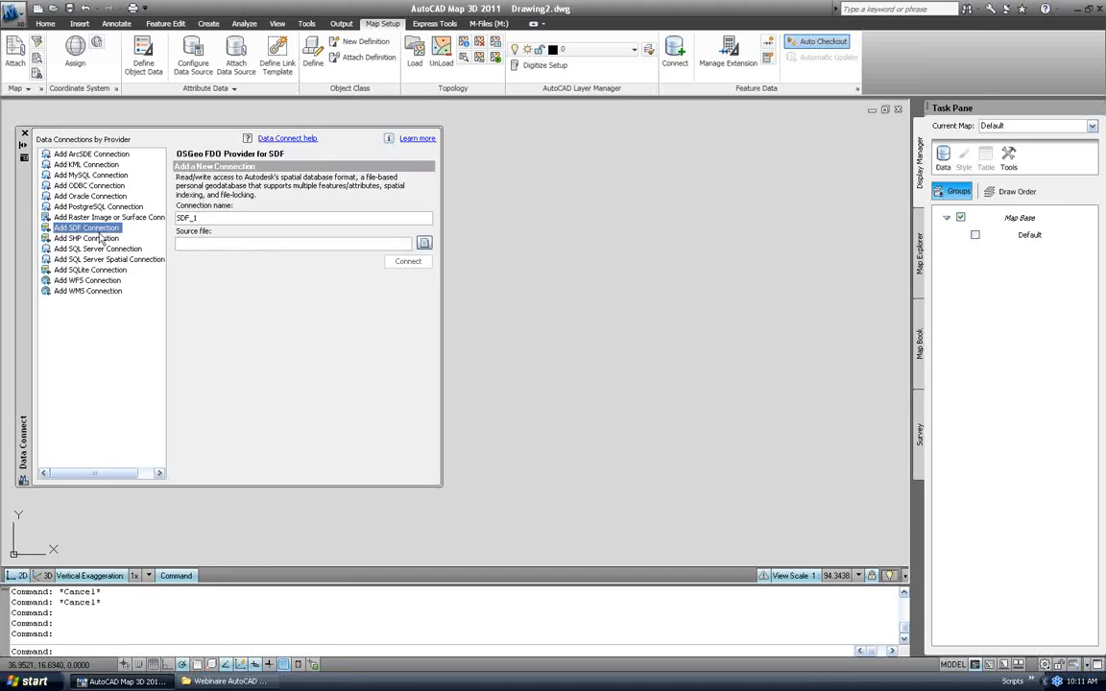
click(75, 166)
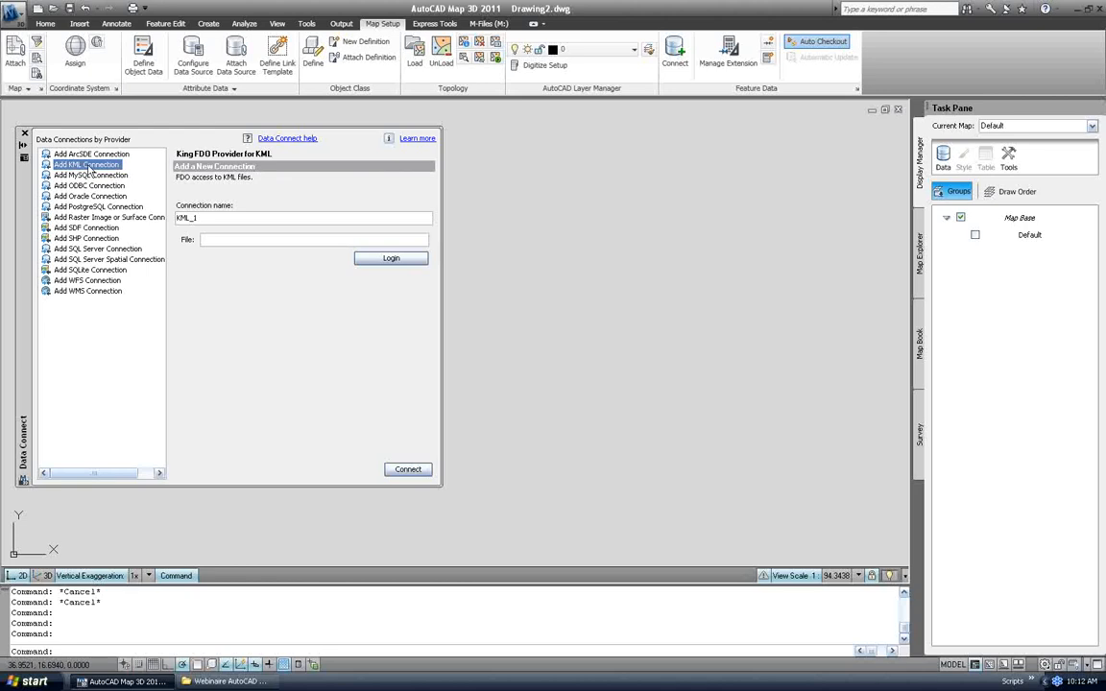
click(197, 683)
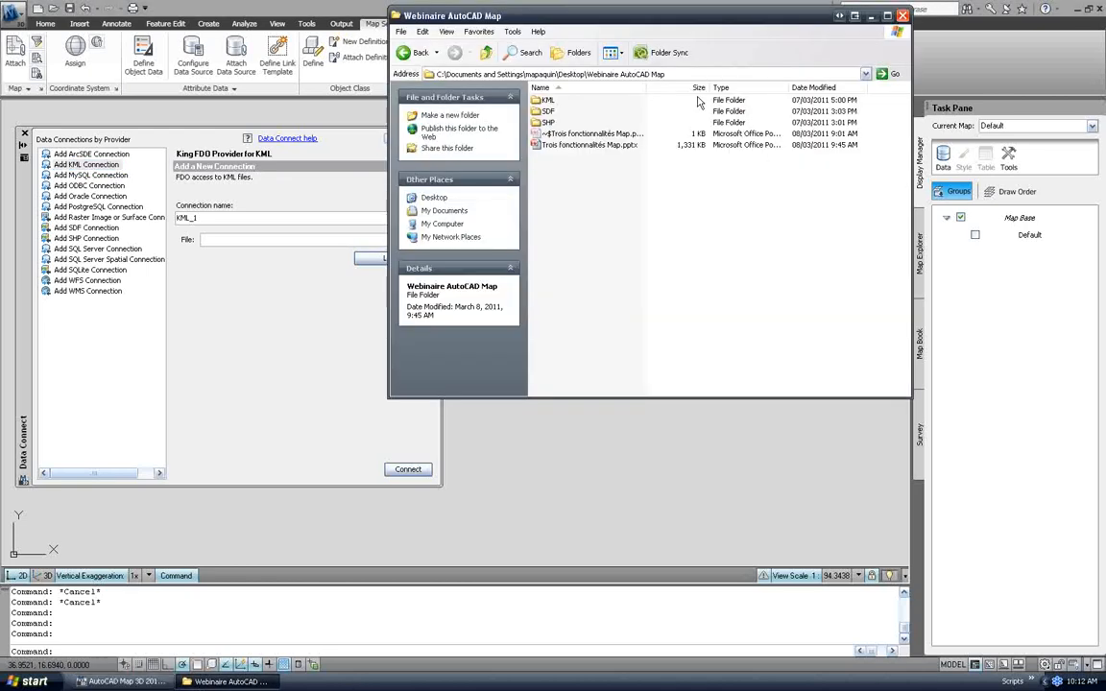
double_click(546, 99)
click(614, 73)
key(ctrl+c)
click(219, 237)
key(ctrl+v)
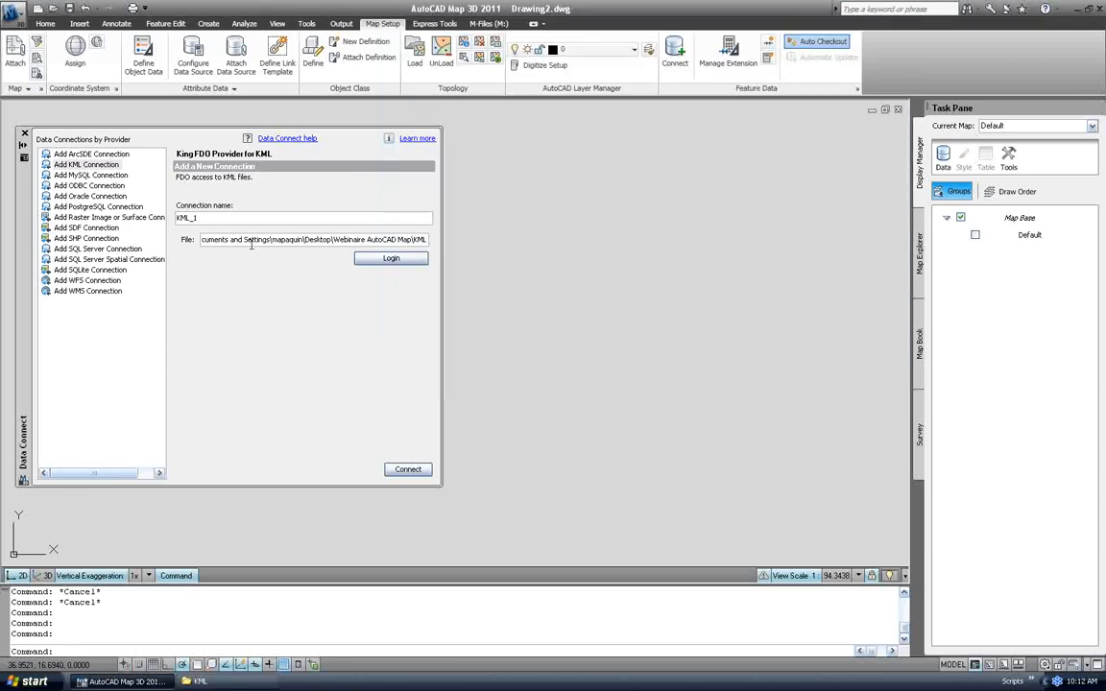
text(\)
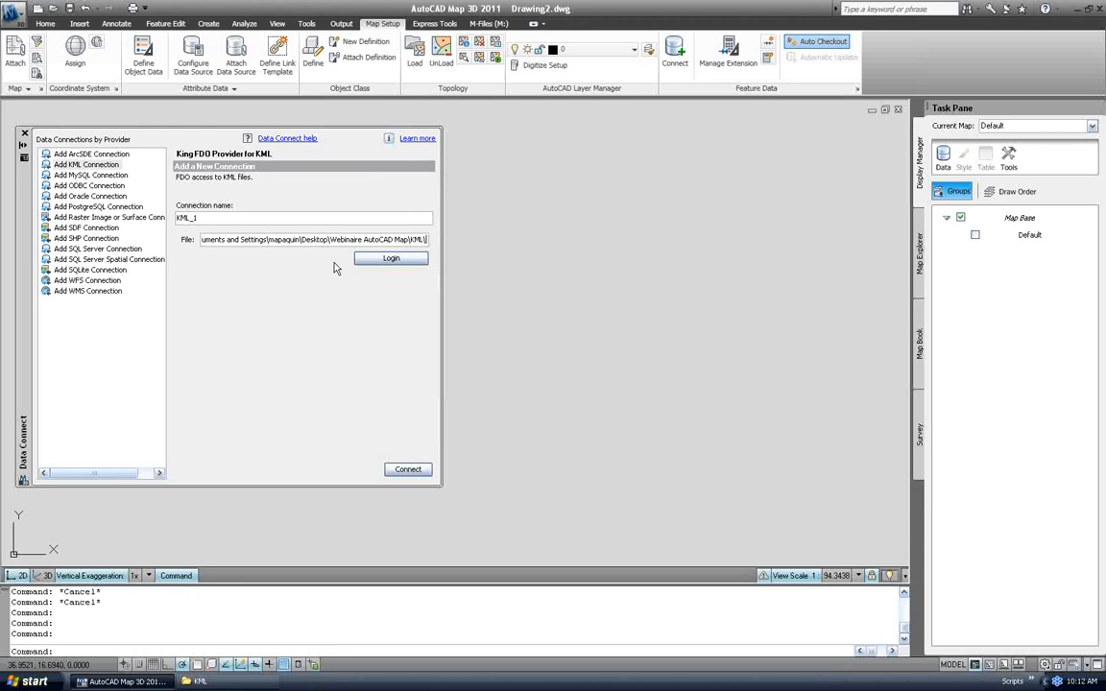
text(LimitesMunicipal.kml)
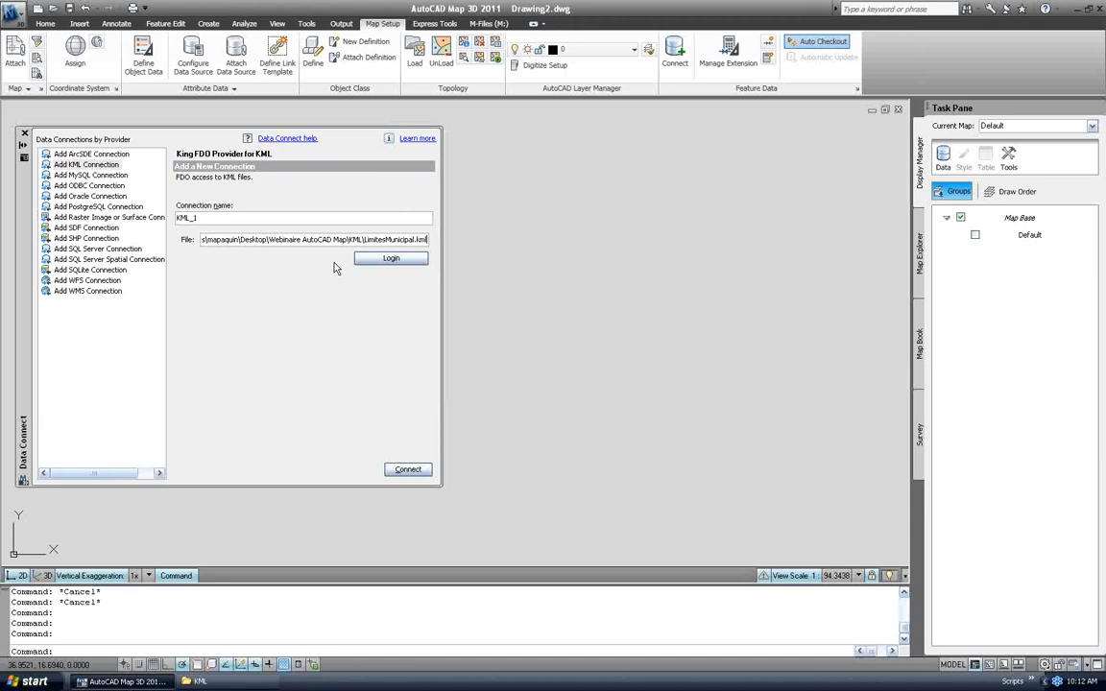
Connect to the KML source under the name Limites (KML) and add its KMLFDOCLASS feature class to the map.
double_click(245, 218)
text(Limites (KML))
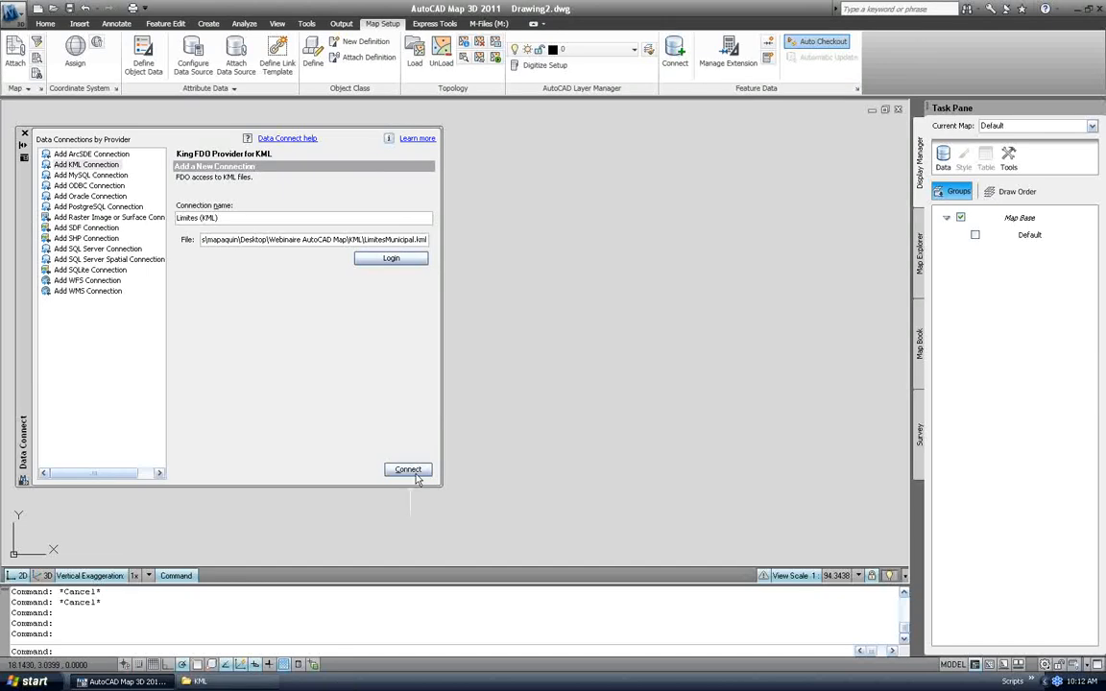
click(413, 471)
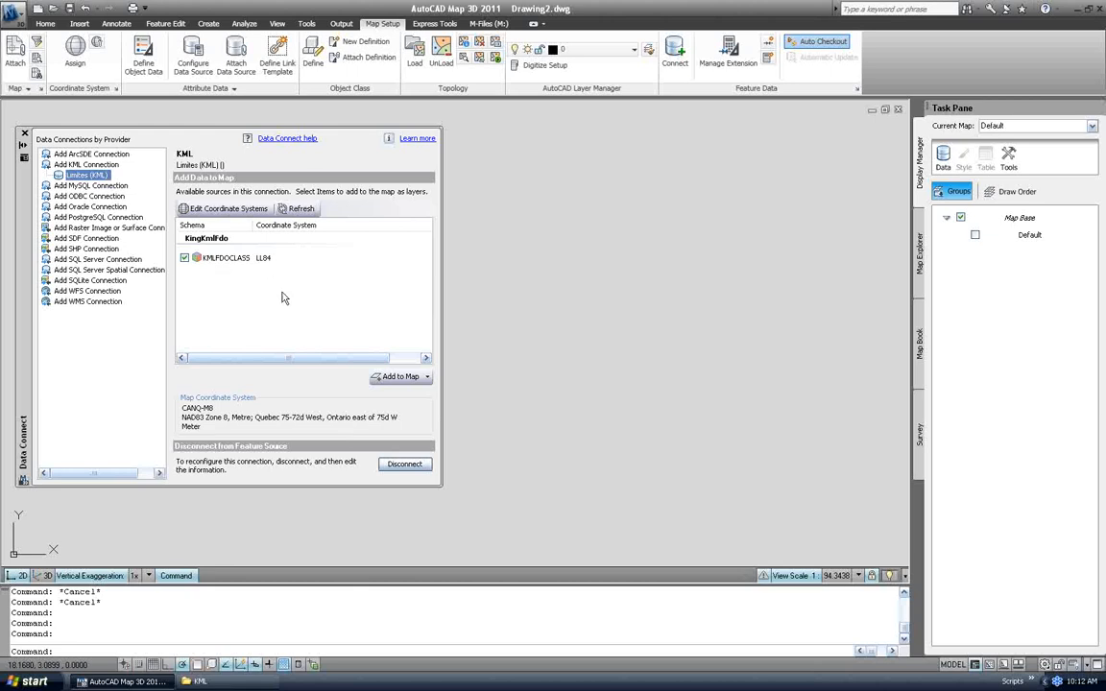
click(400, 376)
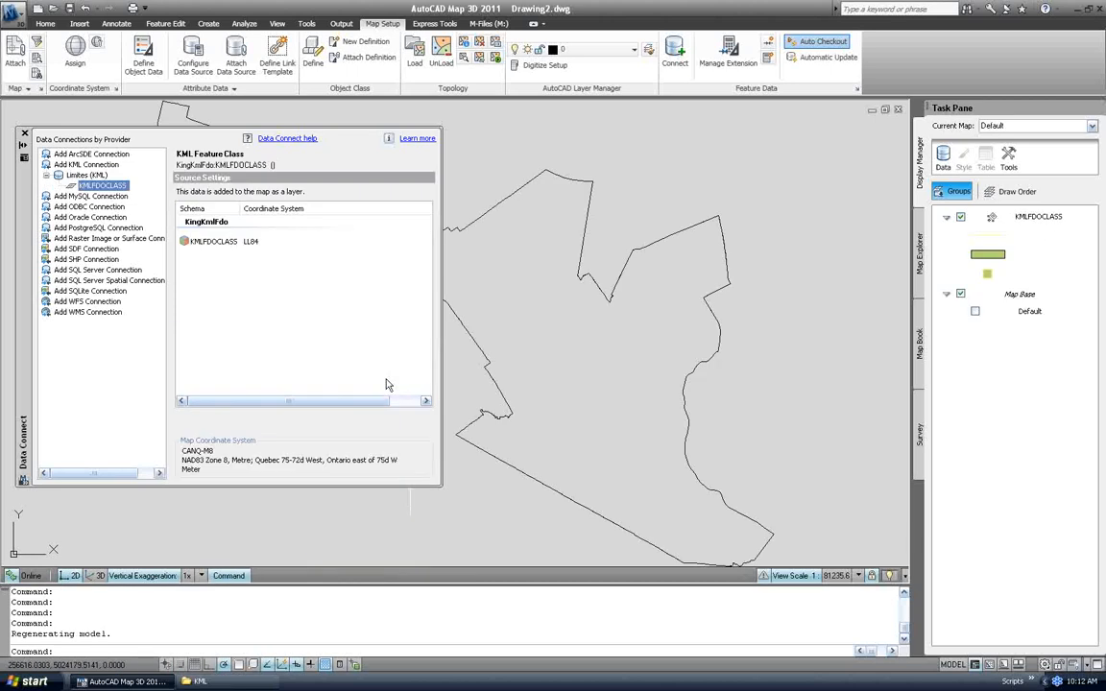
click(24, 144)
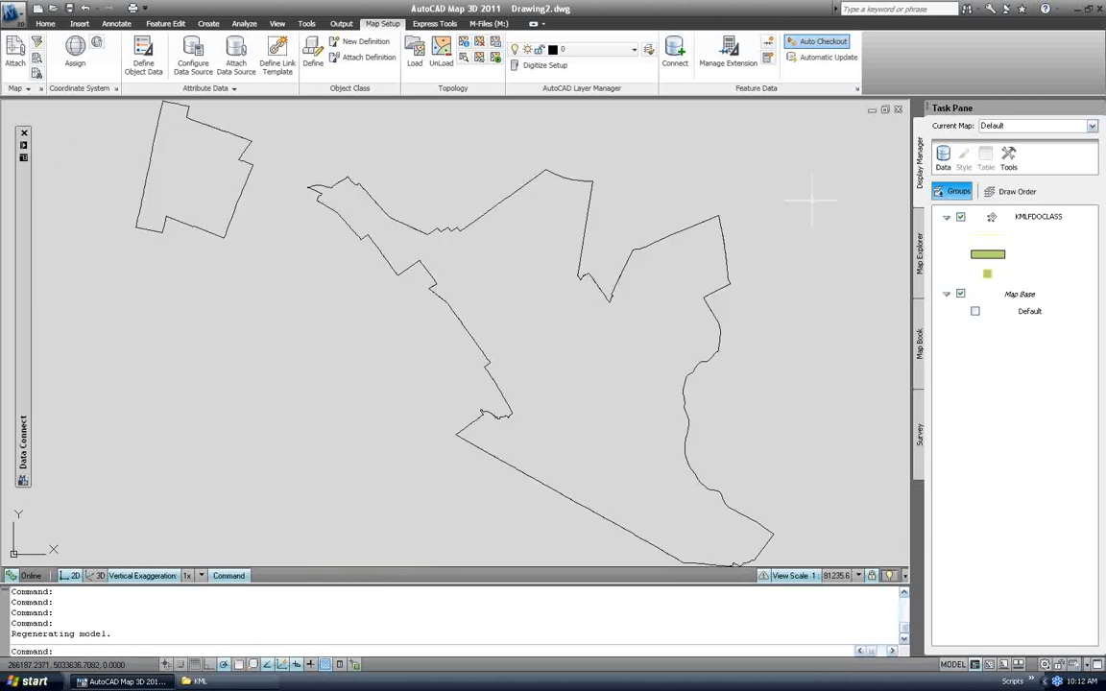
Collapse the KMLFDOCLASS layer's legend and rename the layer Limites Municipal.
click(948, 218)
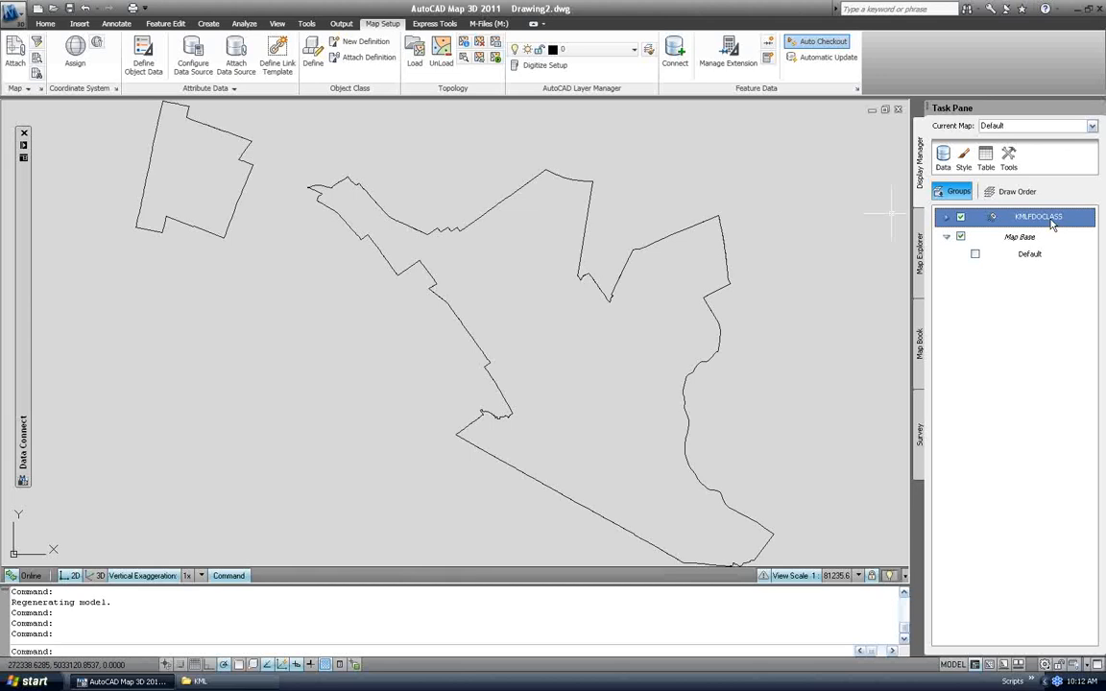
click(1053, 221)
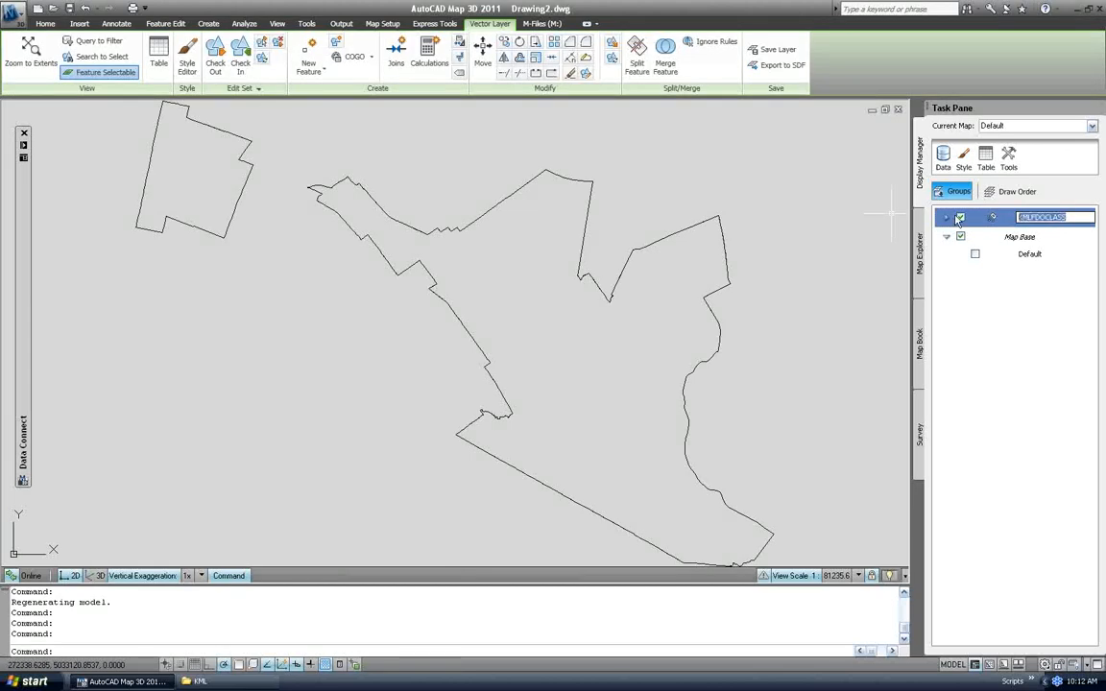
text(LimitesMunicipal)
key(Return)
click(1037, 217)
click(1038, 216)
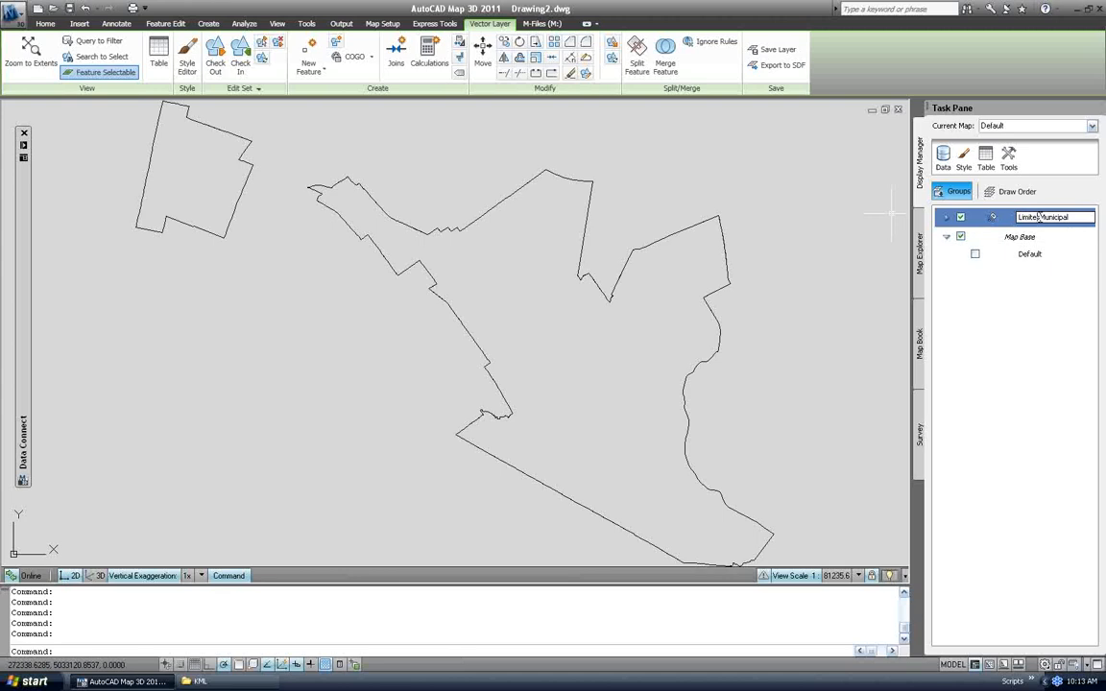
click(1064, 236)
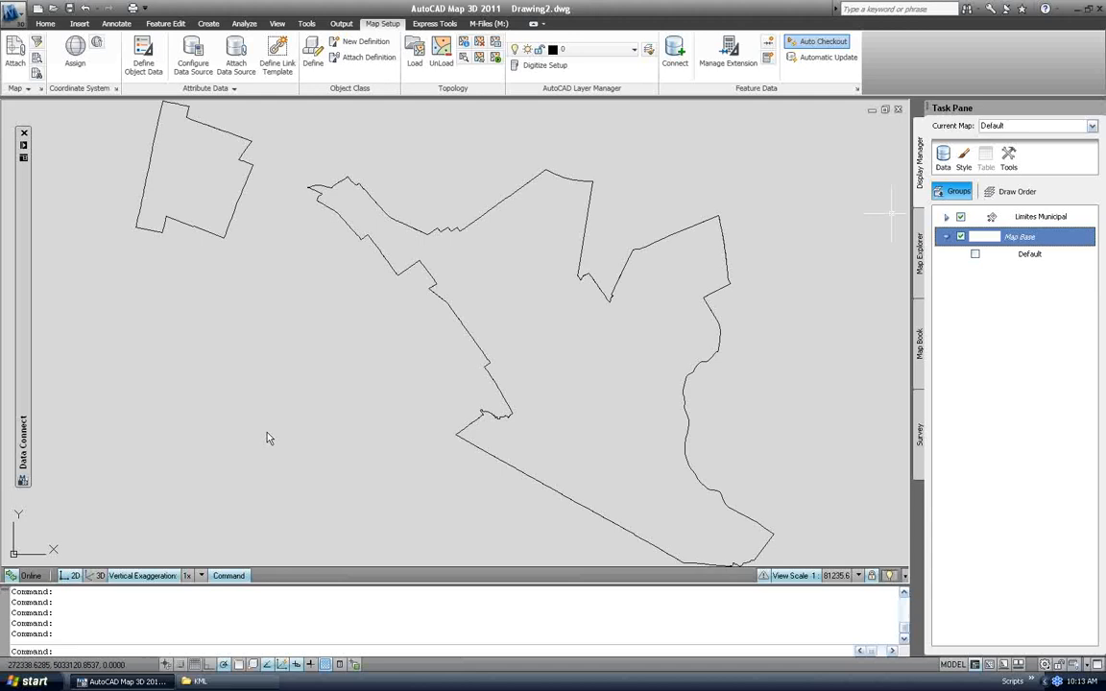
Set up a new Oracle data connection named Demo (Oracle) with the service name ggserv6.
mouse_move(25, 154)
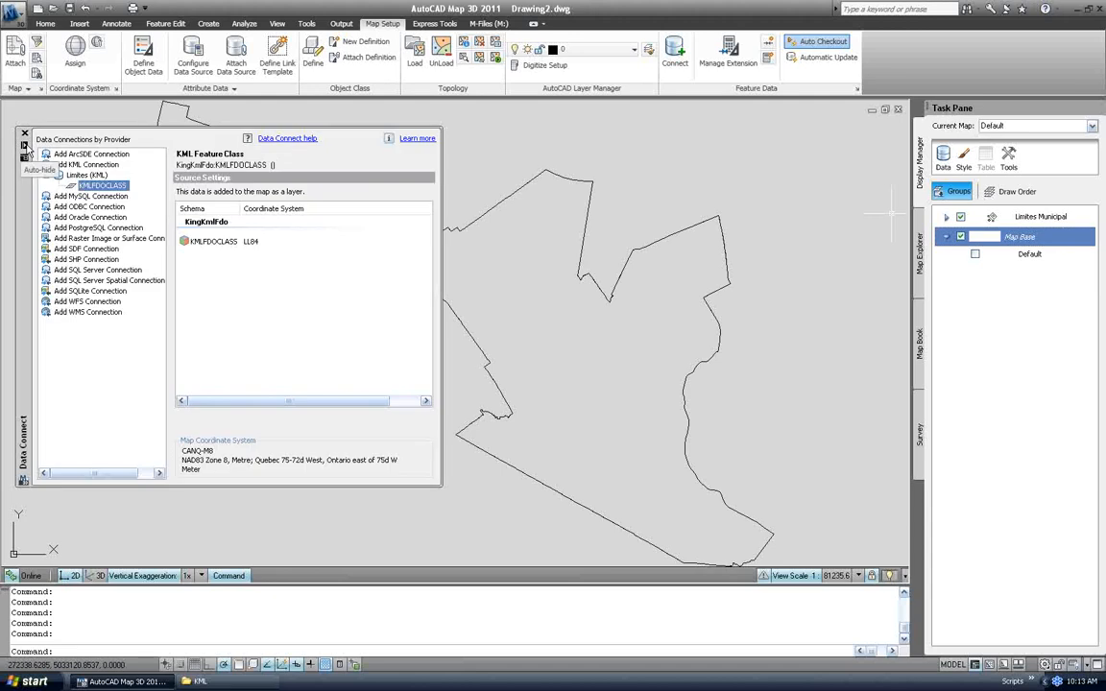
click(83, 218)
double_click(226, 218)
text(Demo)
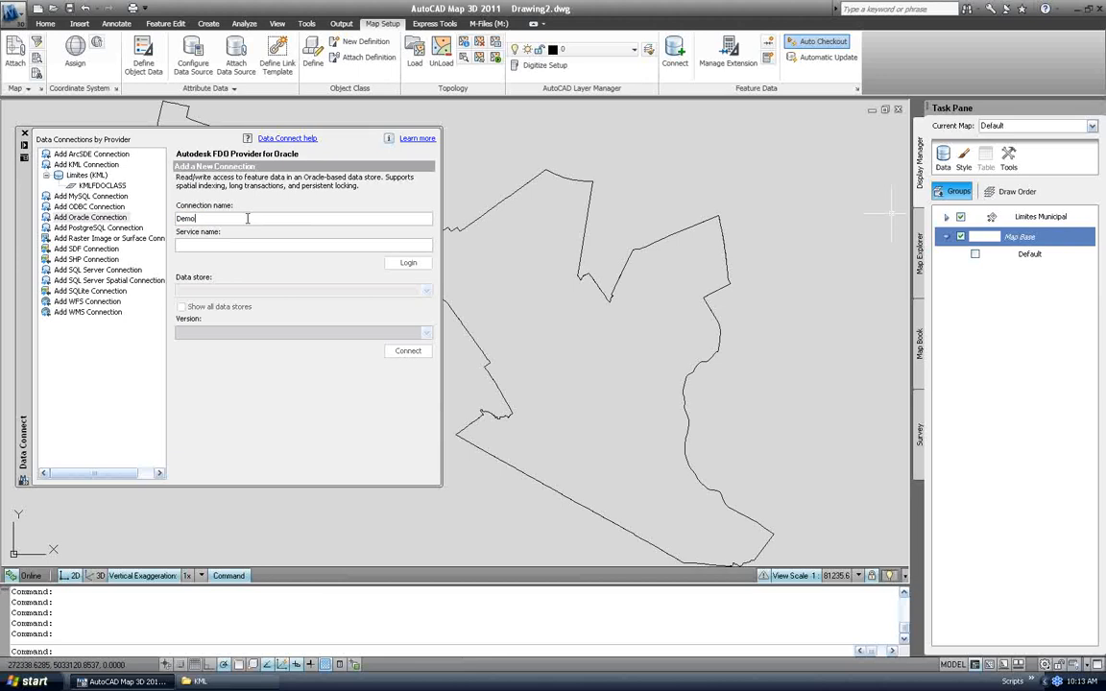
text( (Oracle))
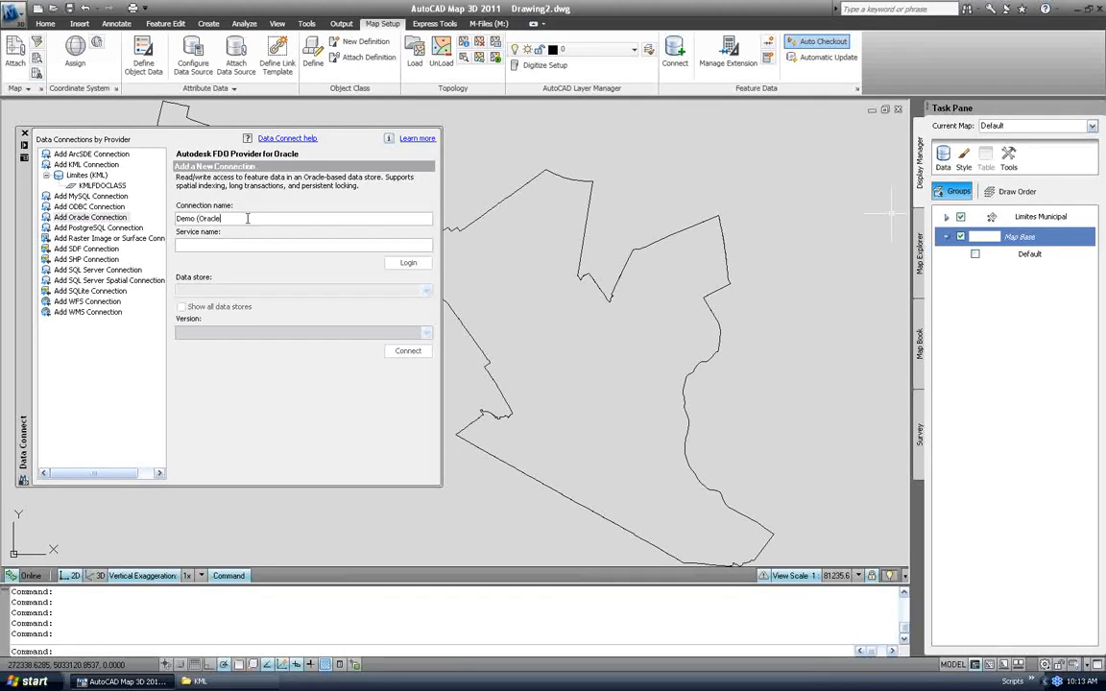
click(210, 244)
text(ggserv6)
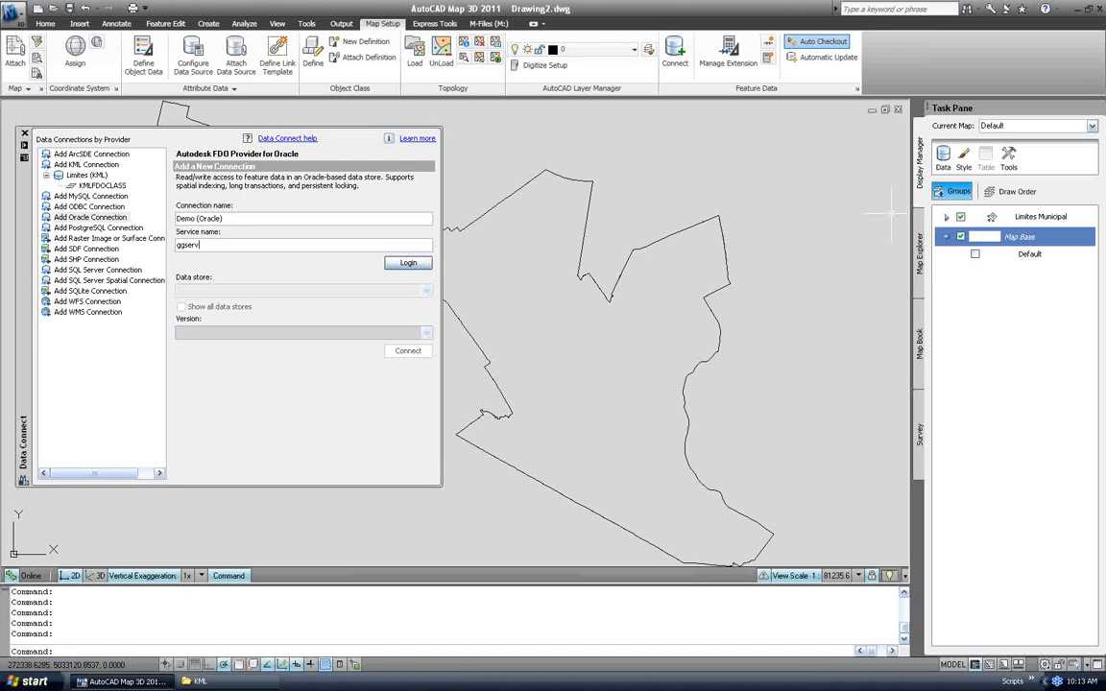
Log in to the Oracle service with the database user name and password.
click(408, 263)
text(SIGIM_INFRA_VV)
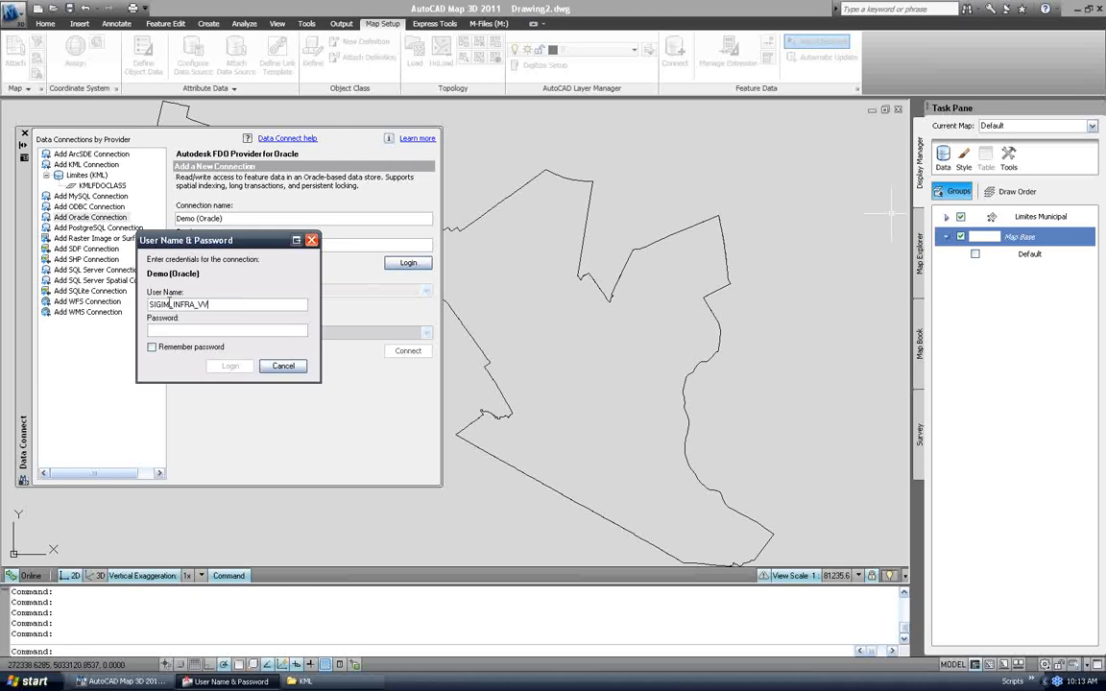
text(•)
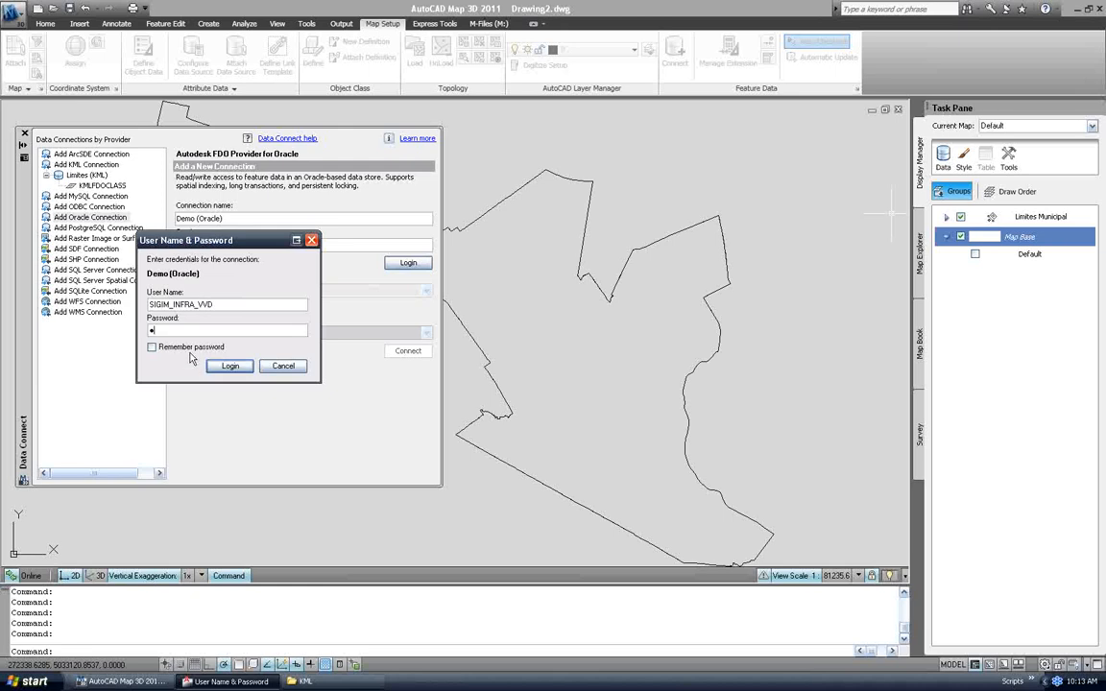
click(226, 364)
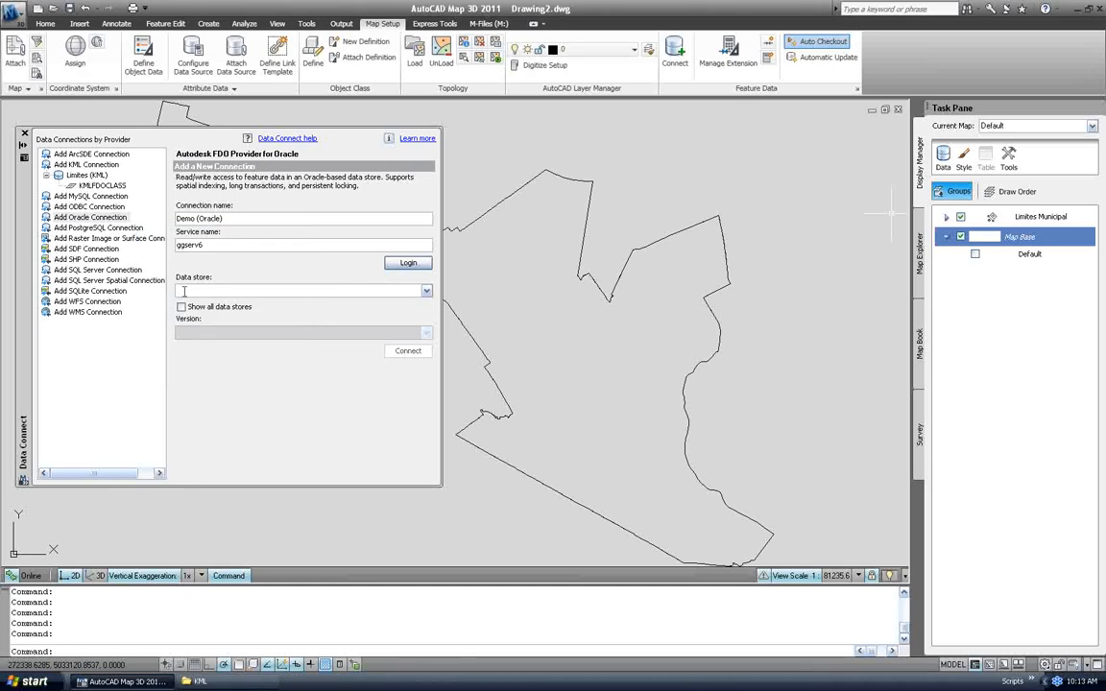
Show all data stores, choose SIGIM_INFRA_VVD with the LIVE version, and connect to it.
click(426, 291)
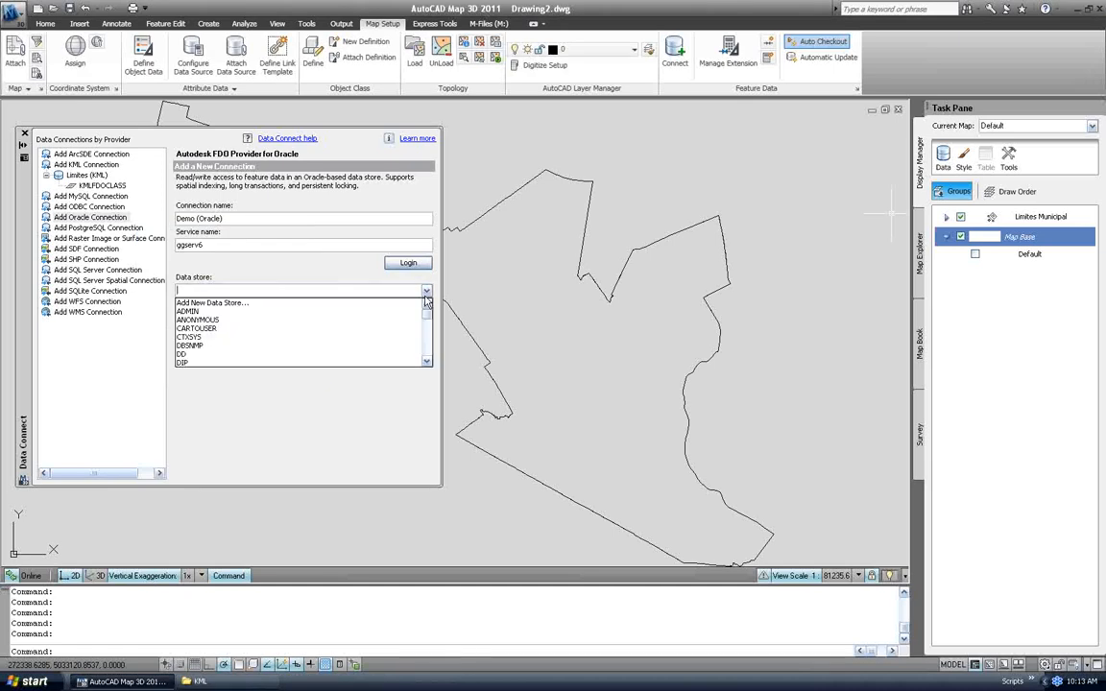
drag(428, 315, 431, 339)
click(210, 354)
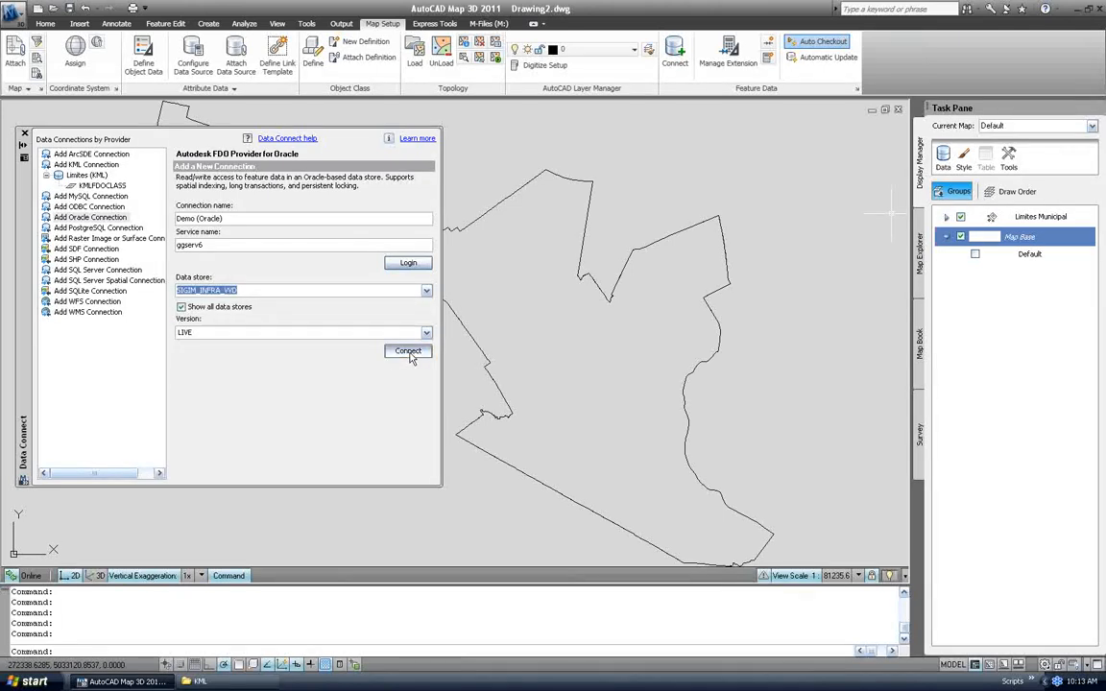
click(408, 352)
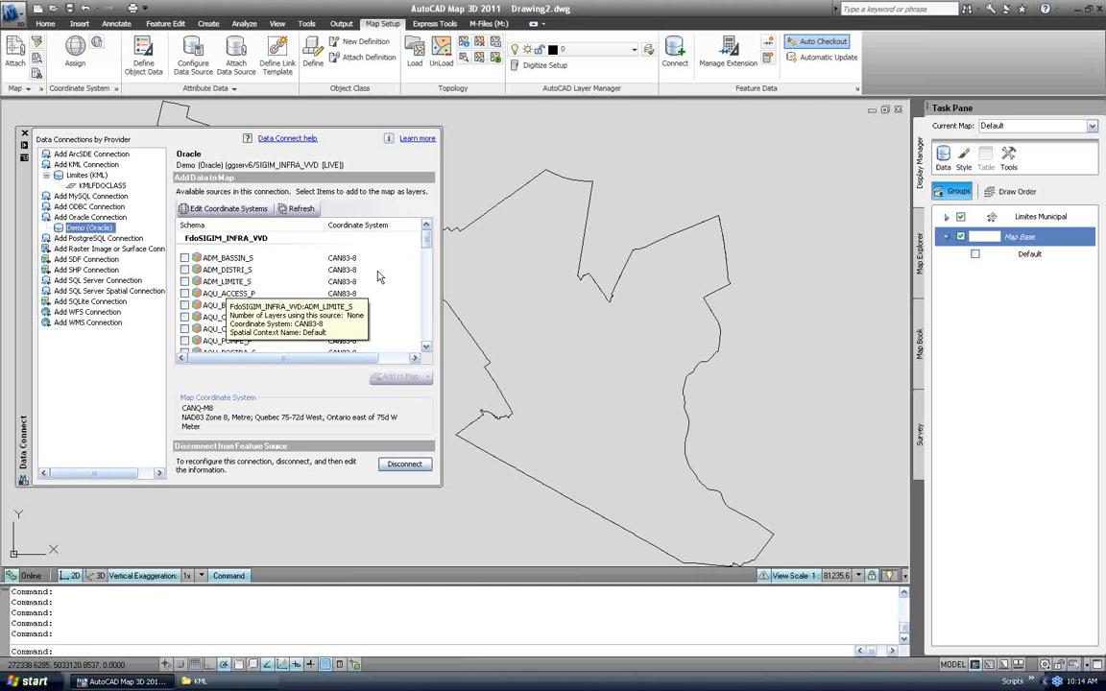
Add the URB_ZONAGE_S feature class from the Oracle connection to the map and collapse the data connection window.
drag(427, 240, 430, 304)
click(184, 298)
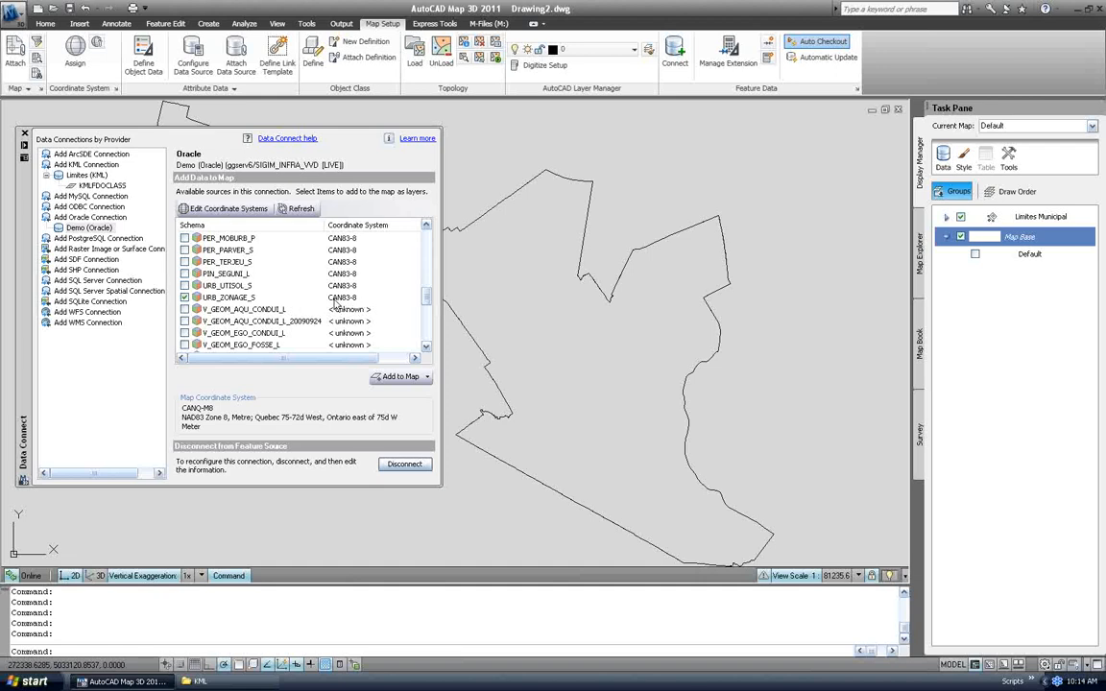
click(392, 380)
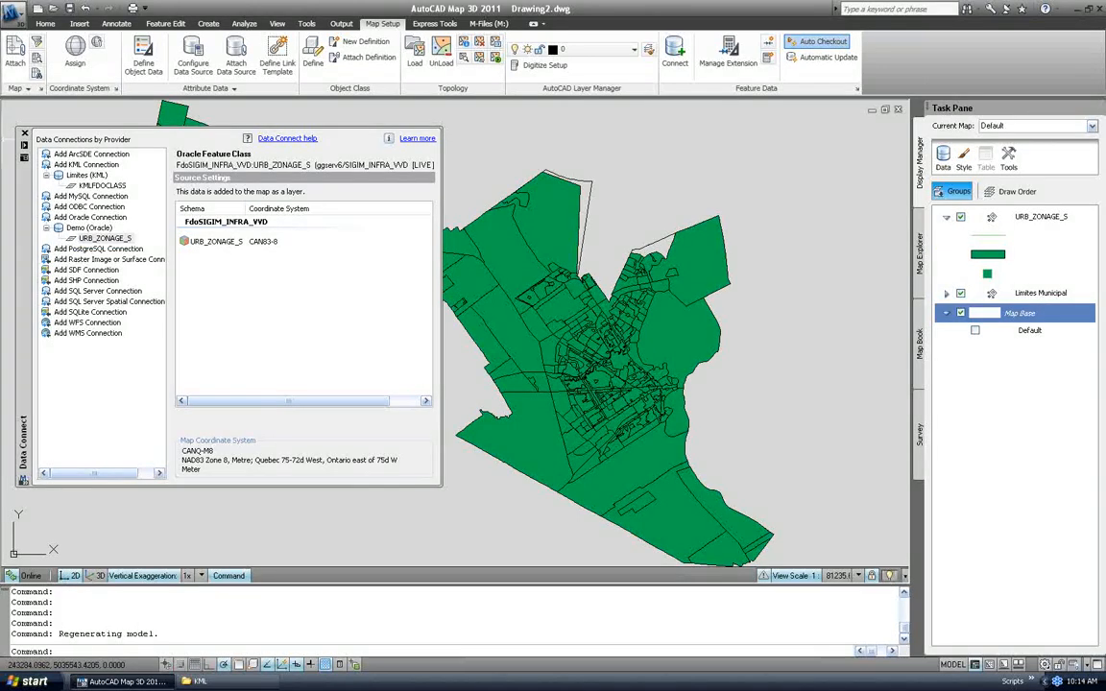
click(23, 147)
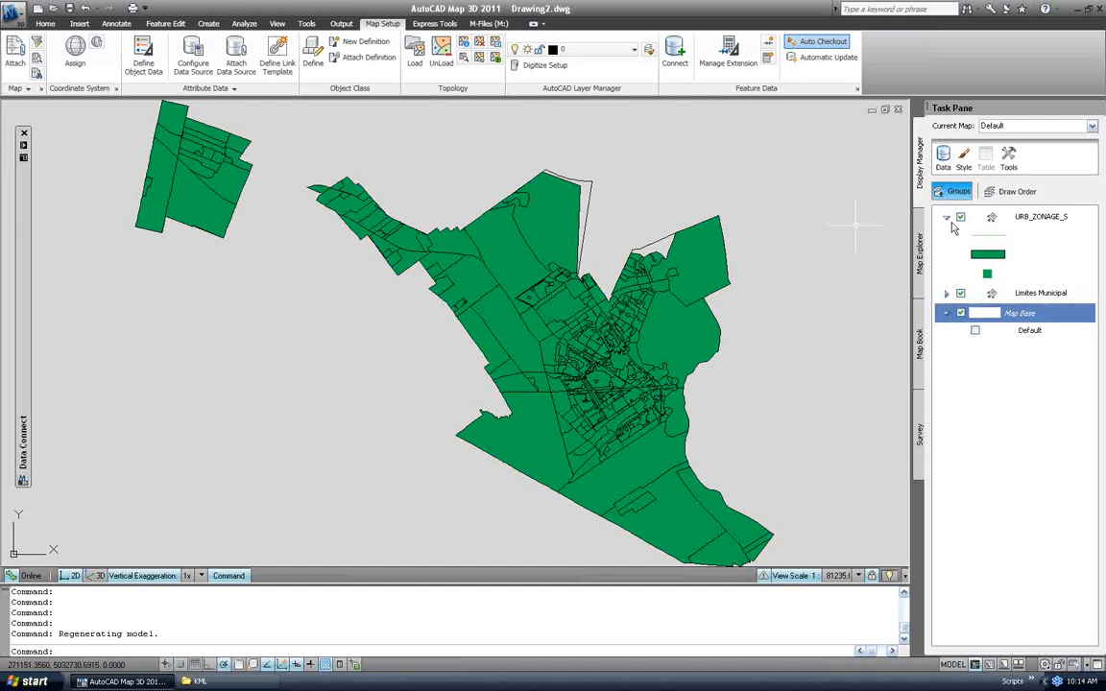
Rename the URB_ZONAGE_S layer to Zonage and select the large zone polygon on the eastern side of the map.
click(946, 218)
click(1054, 218)
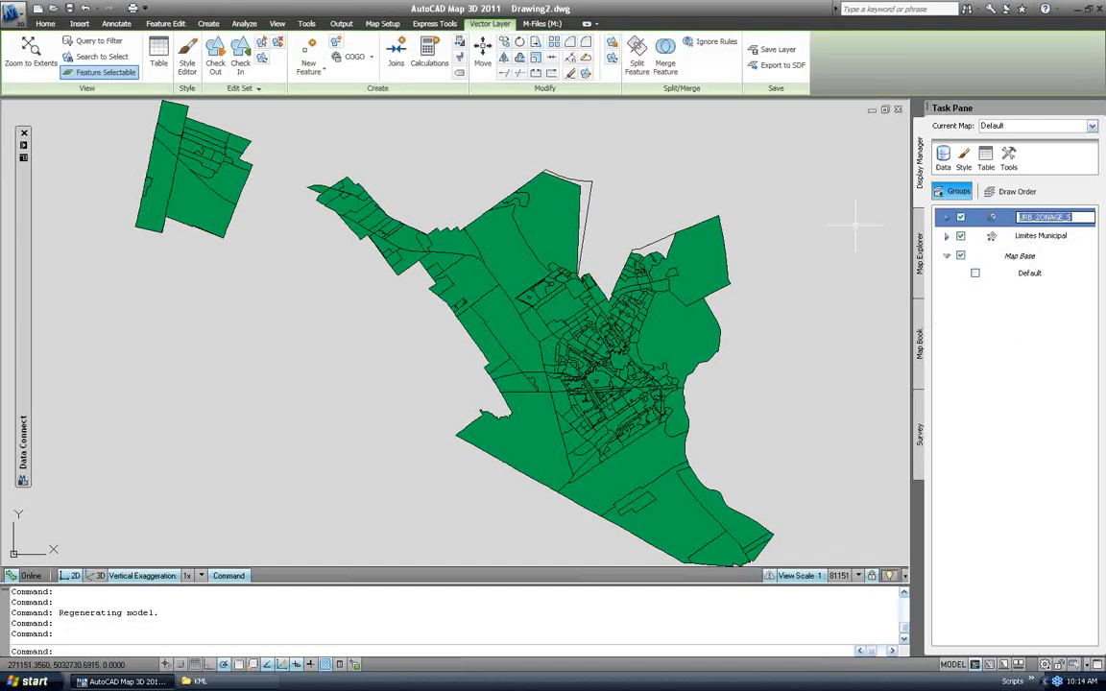
text(Zonage)
key(Return)
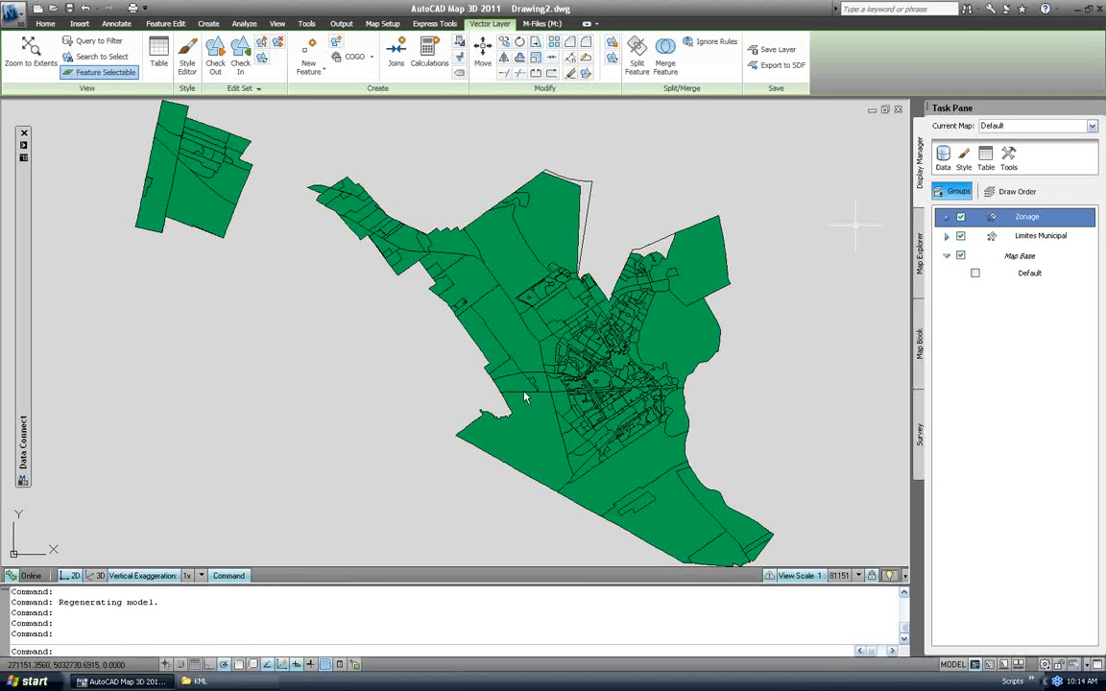
click(754, 358)
click(754, 358)
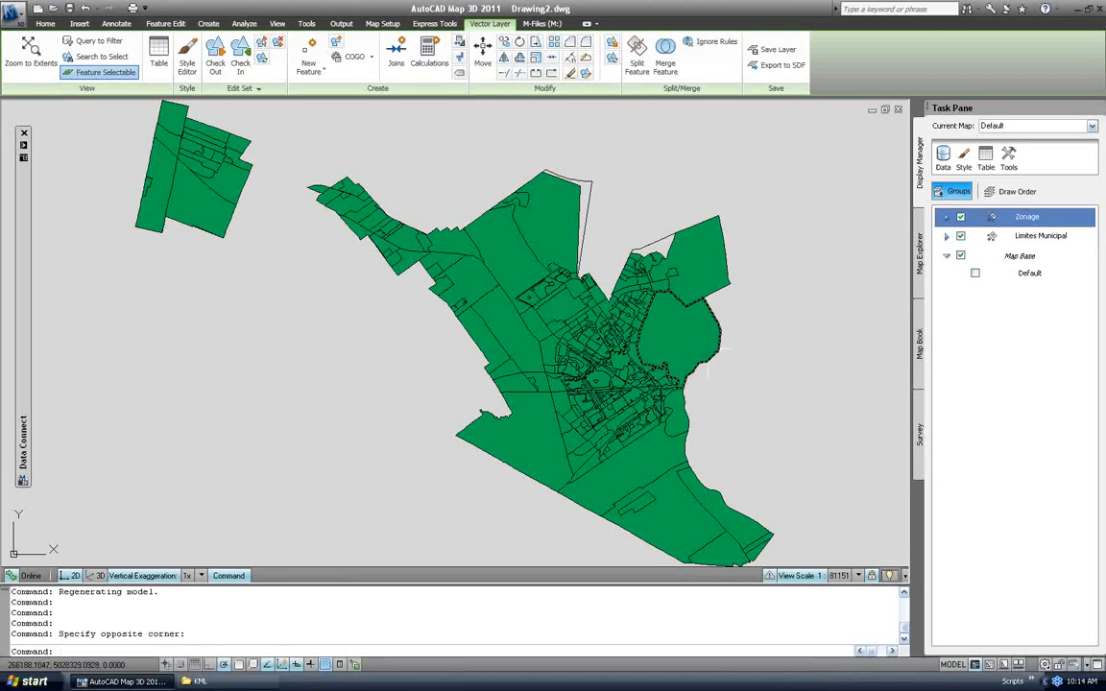
Start a new polygon theme in the Zonage layer's style, based on the GROUP_USAGE_DOM property.
click(962, 160)
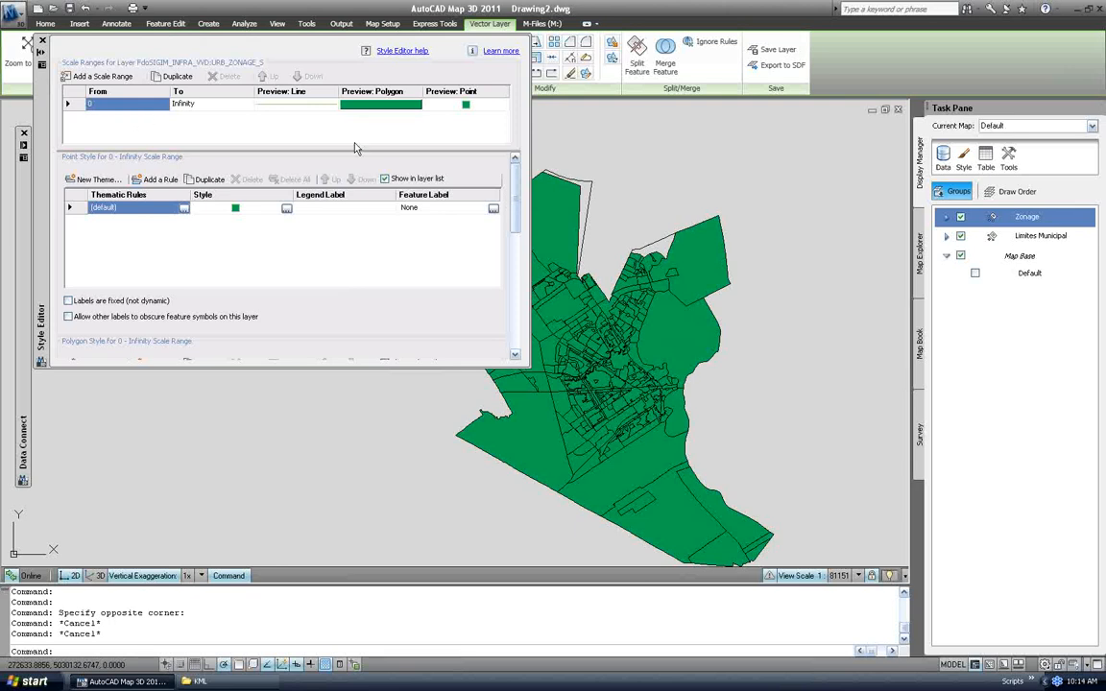
drag(516, 214, 517, 277)
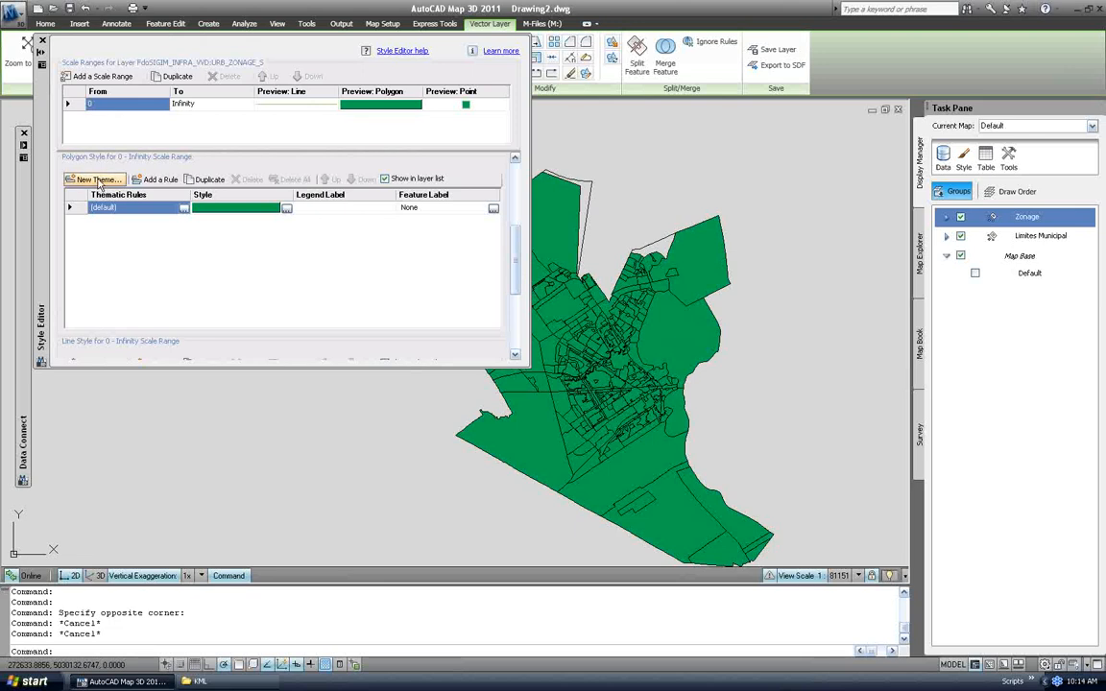
click(99, 180)
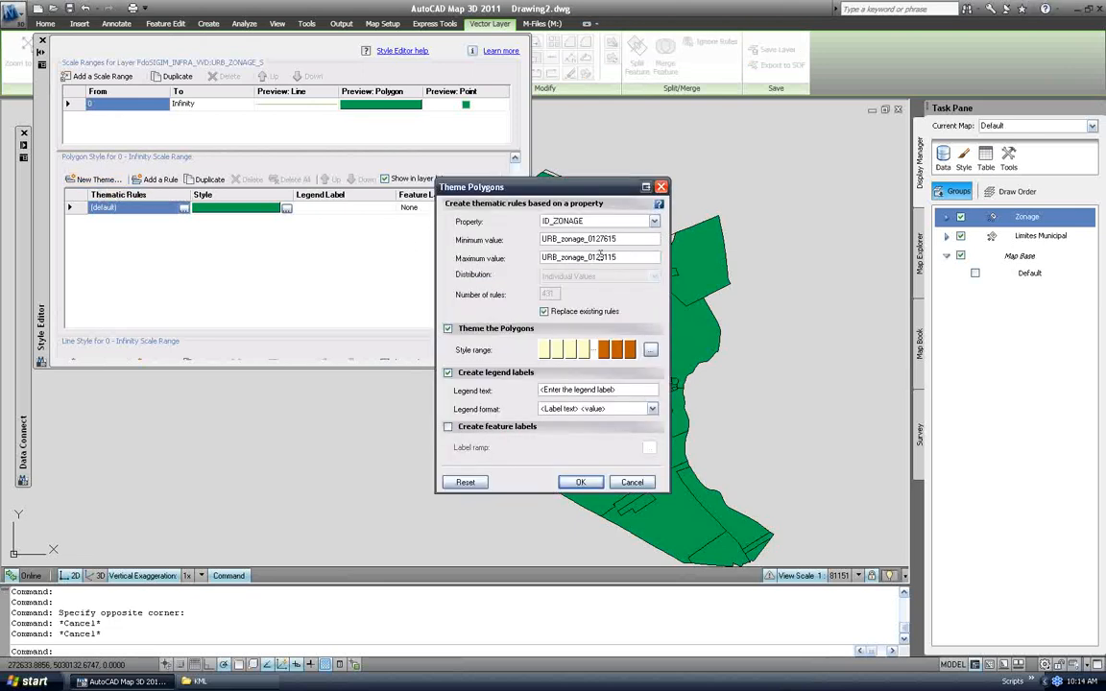
click(636, 222)
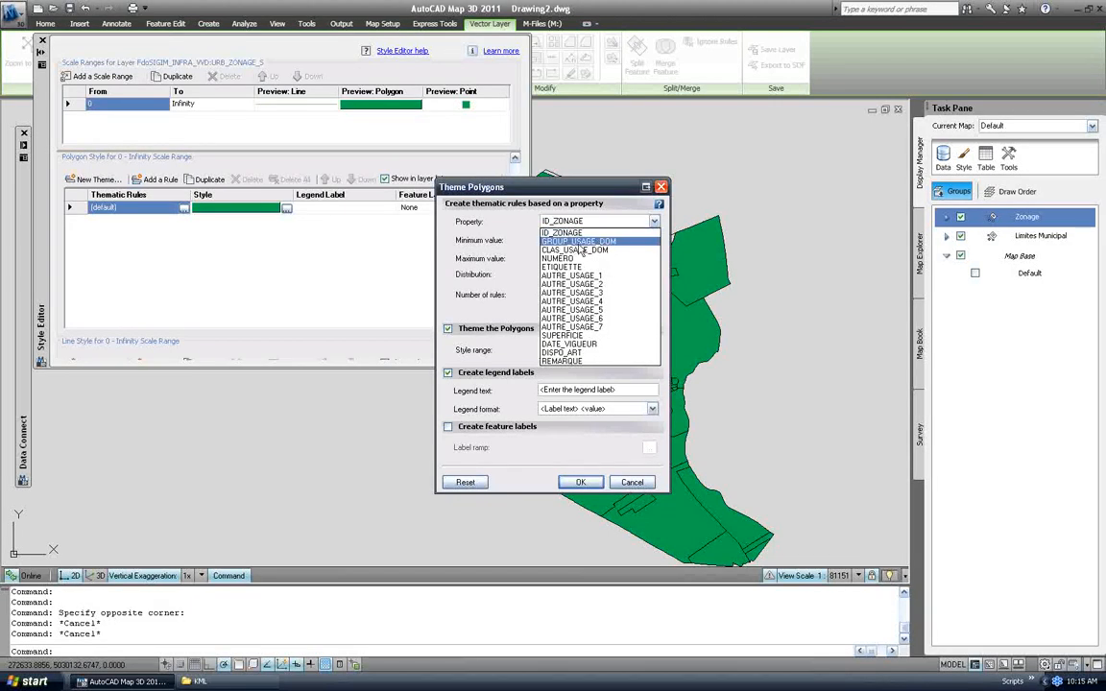
click(575, 242)
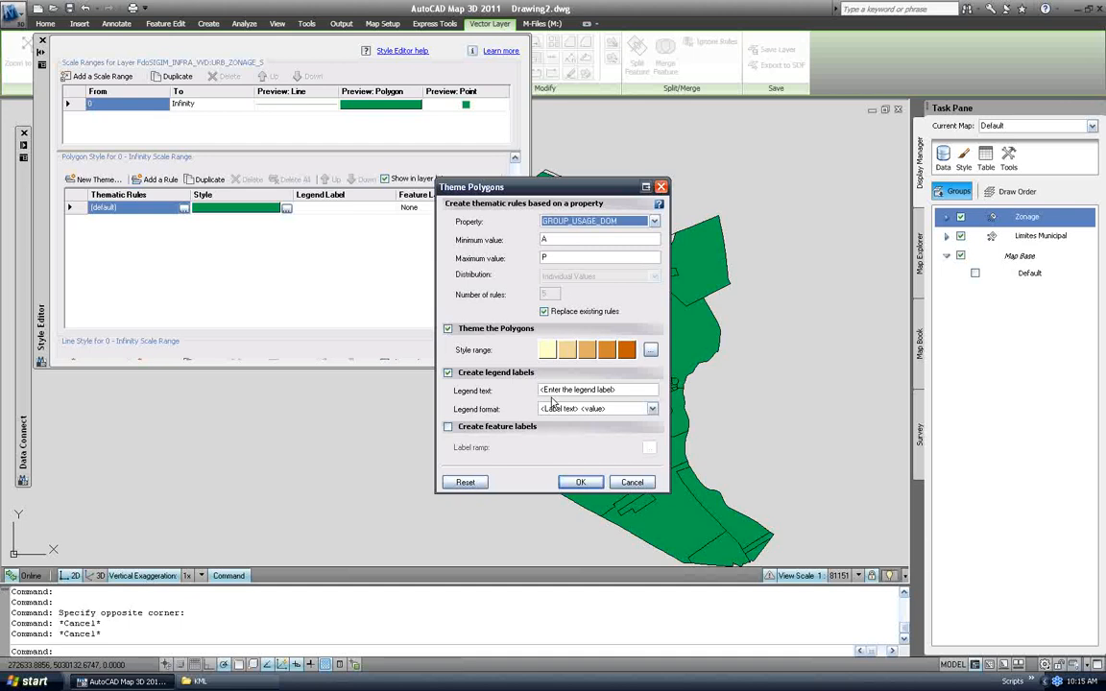
Colour the theme's polygons with the Six value Standard Deviation palette and apply the theme to the Zonage layer.
click(650, 352)
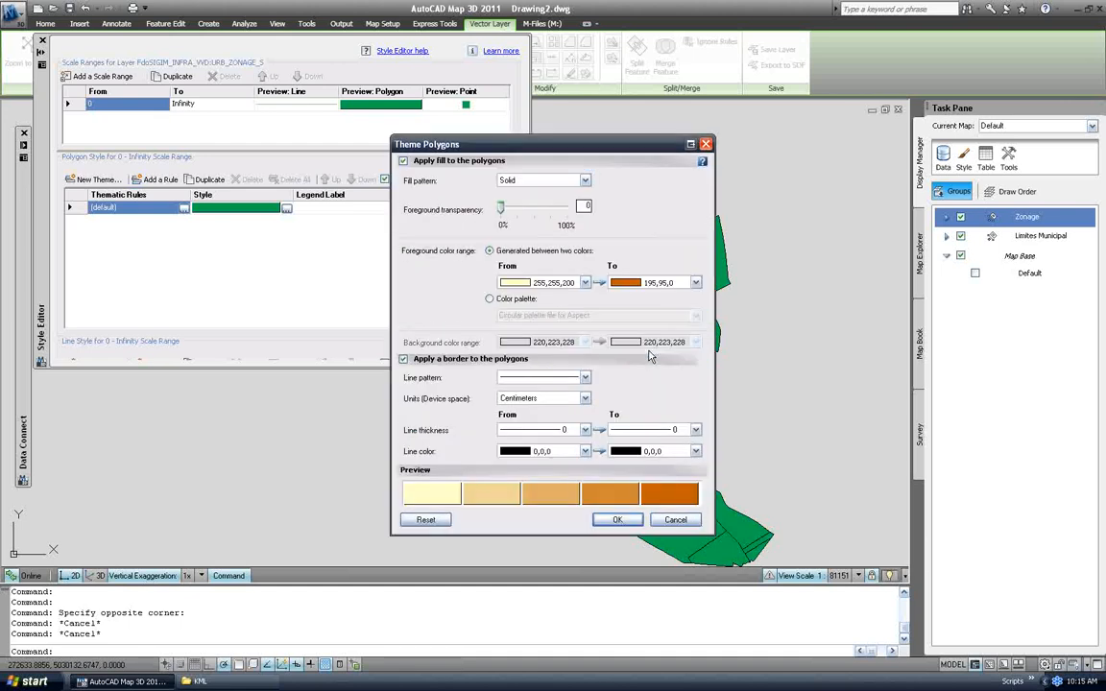
click(489, 298)
click(648, 317)
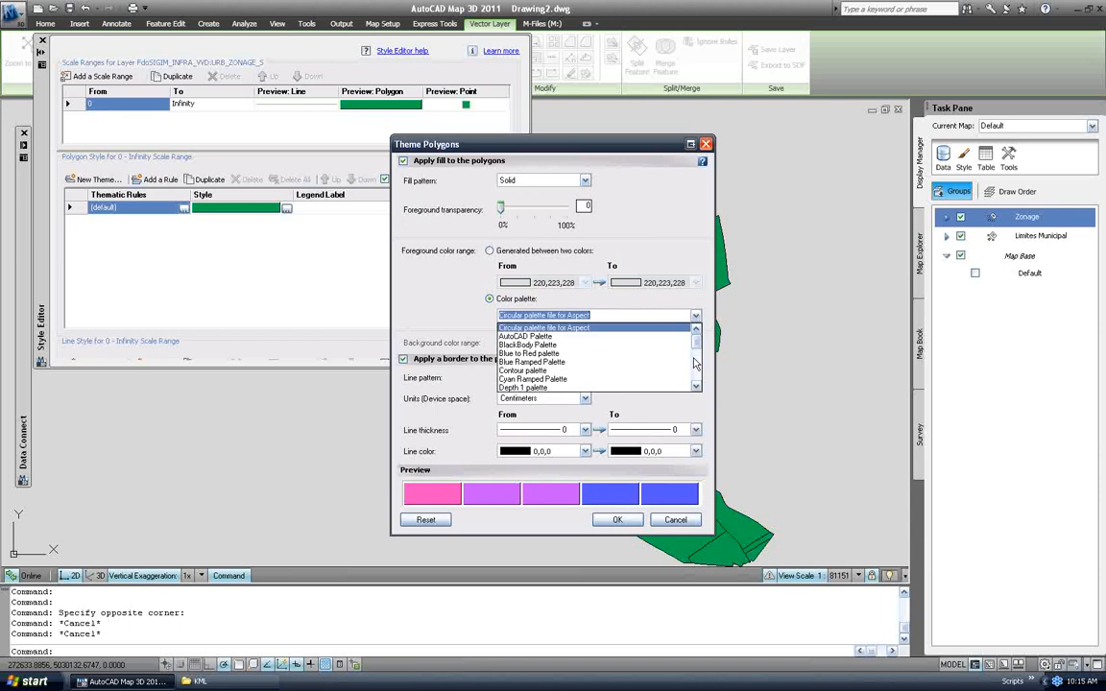
drag(698, 347, 701, 375)
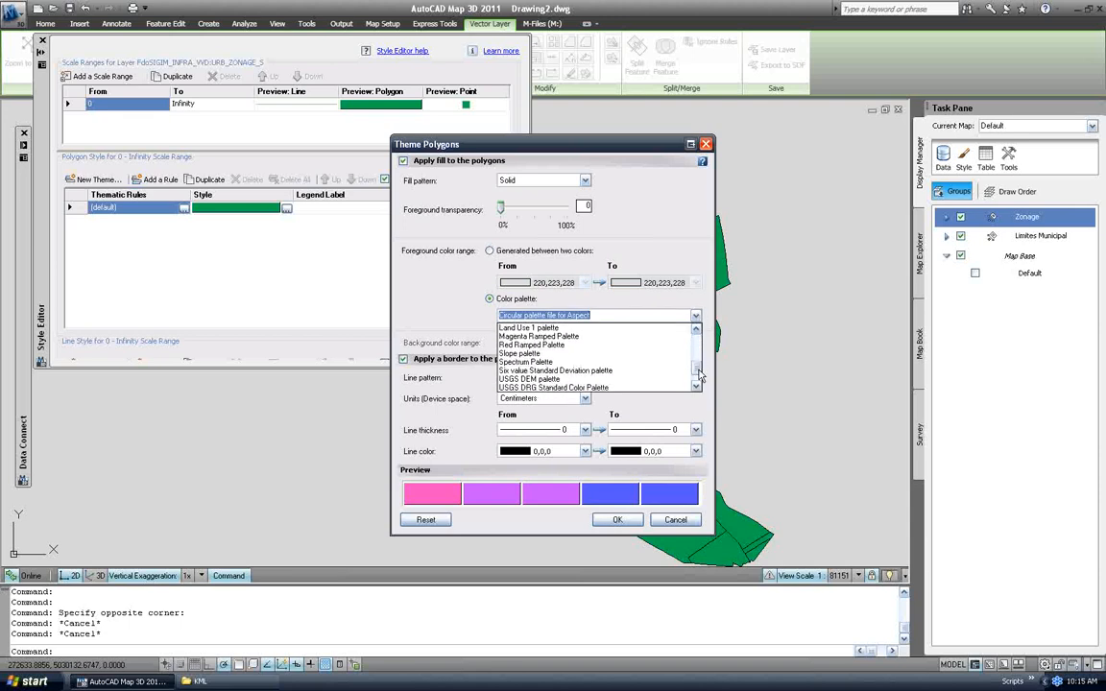
click(552, 370)
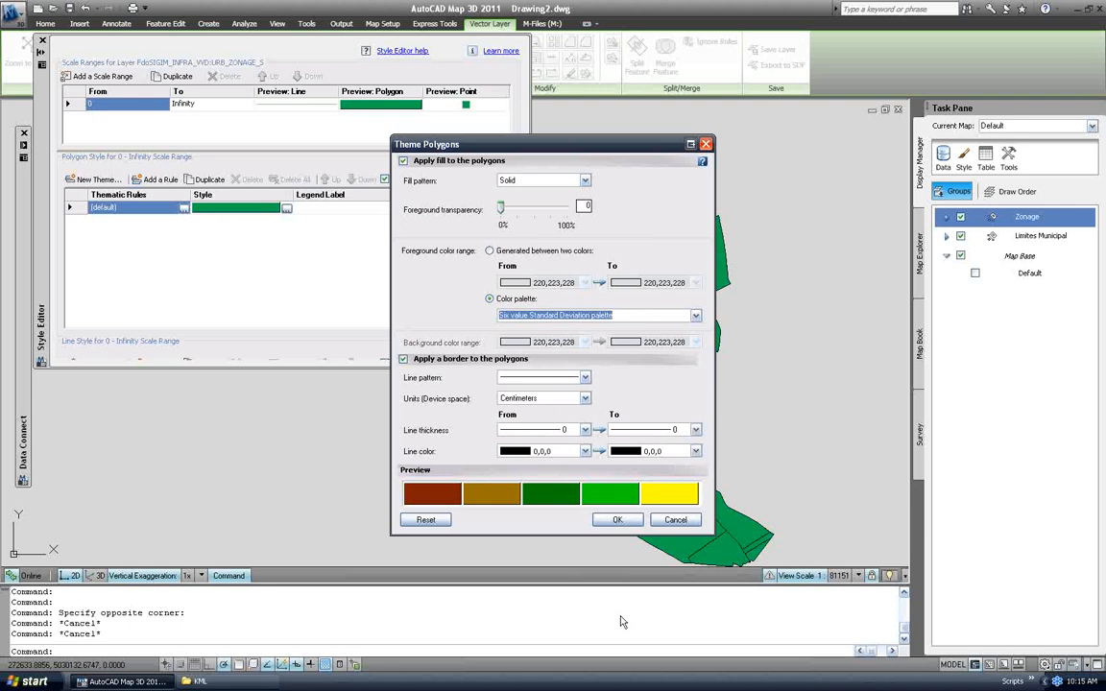
click(617, 519)
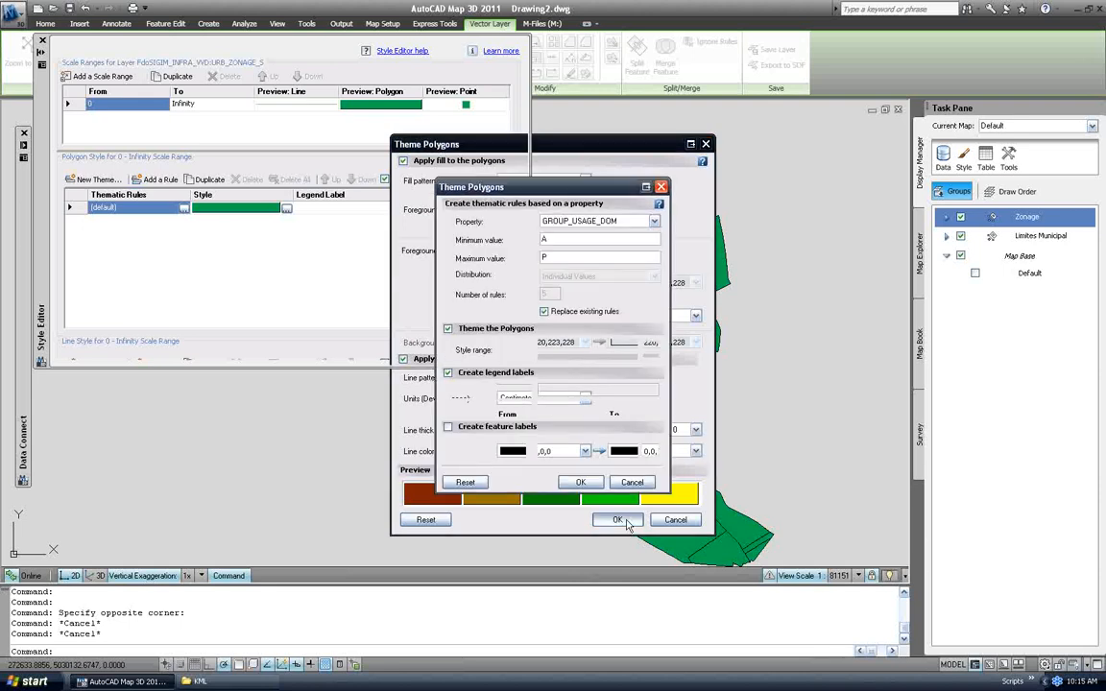
click(583, 482)
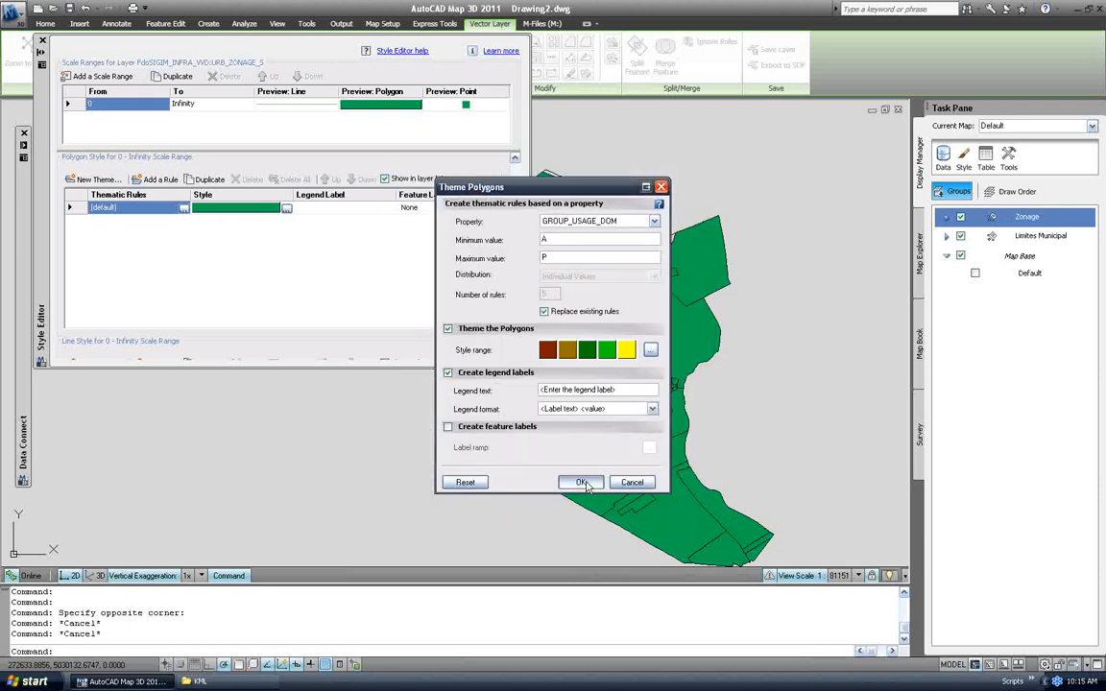
Label the theme's legend entries Agricole, Commercial, Habitable, Industriel and Publique, and close the Style Editor.
click(318, 208)
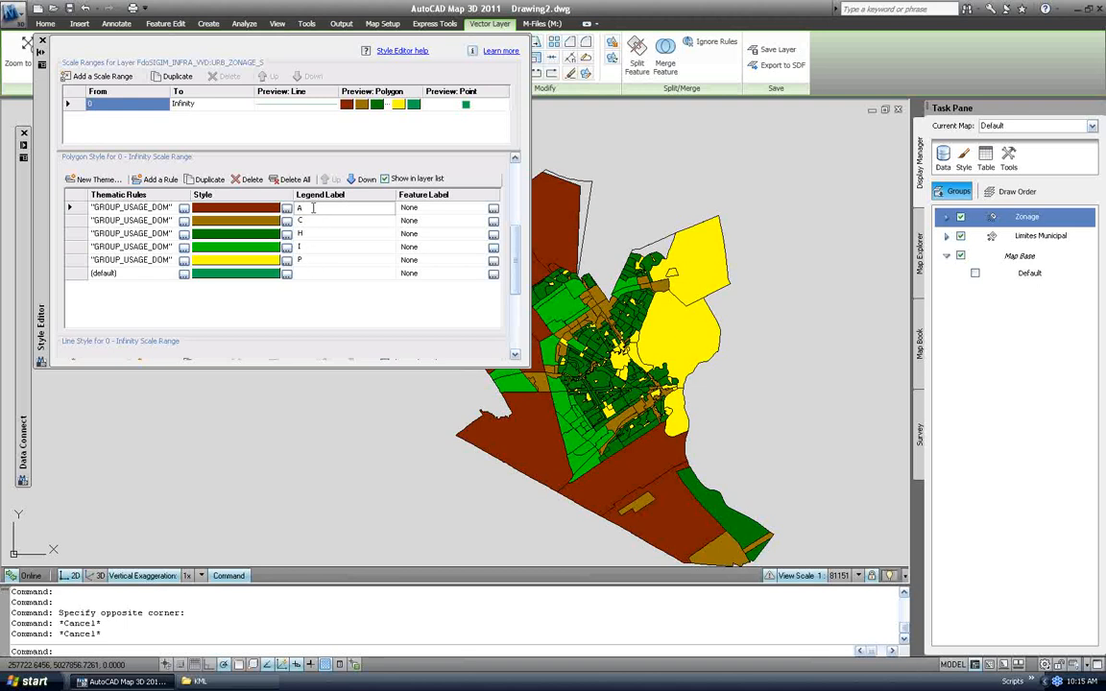
text(gricole)
key(Tab)
click(319, 221)
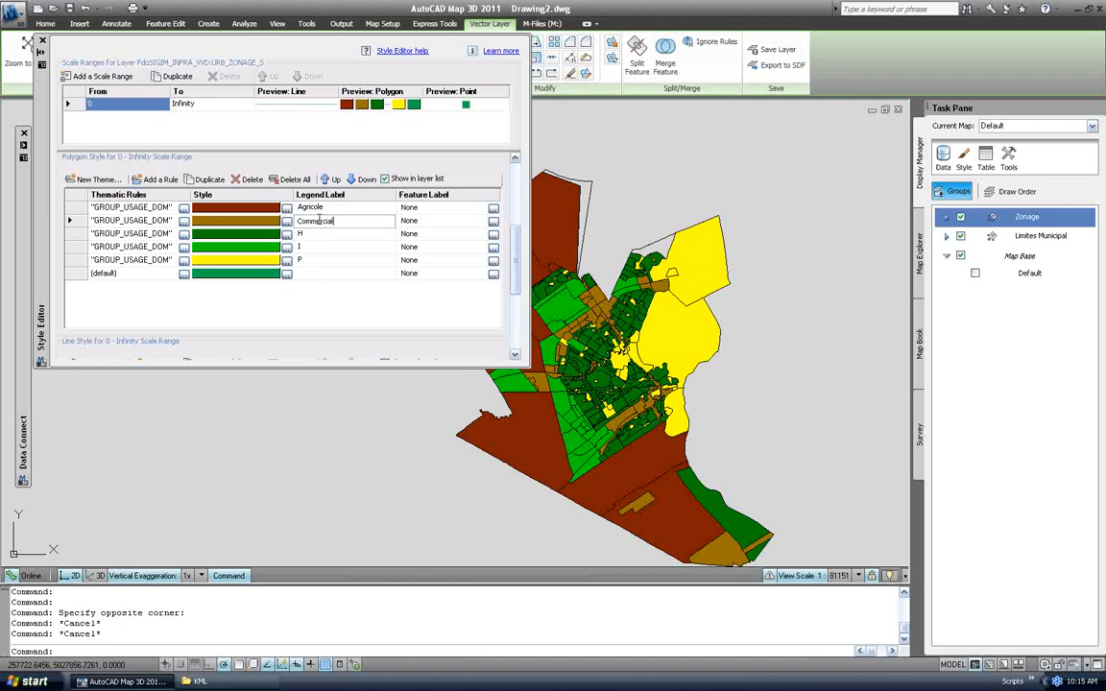
click(327, 233)
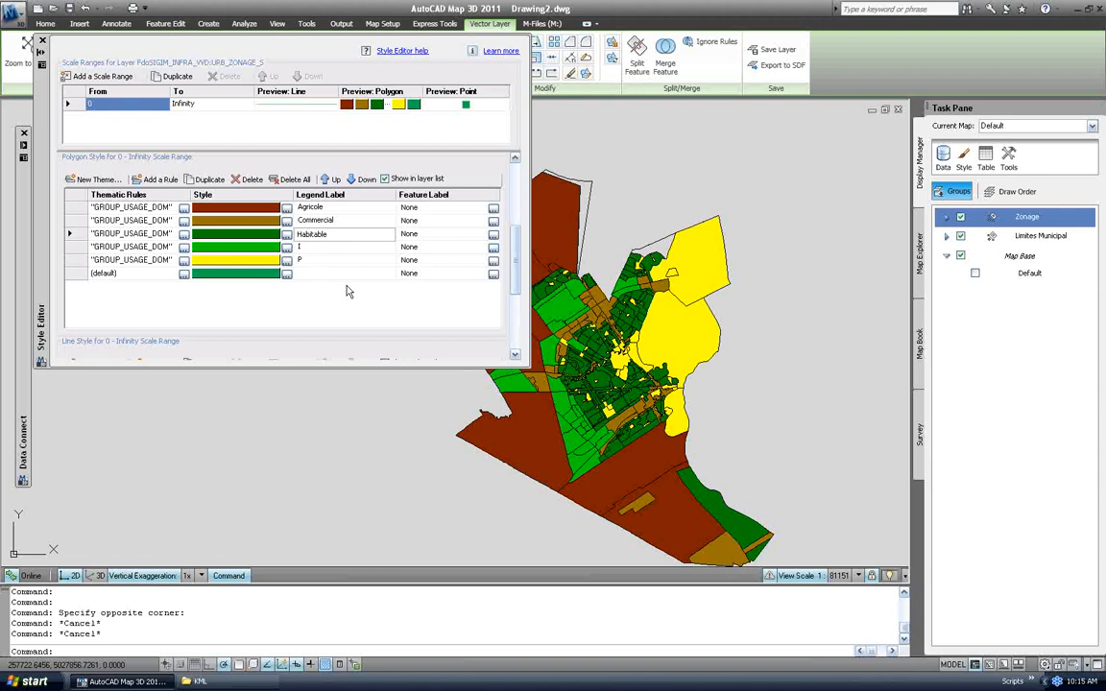
click(341, 248)
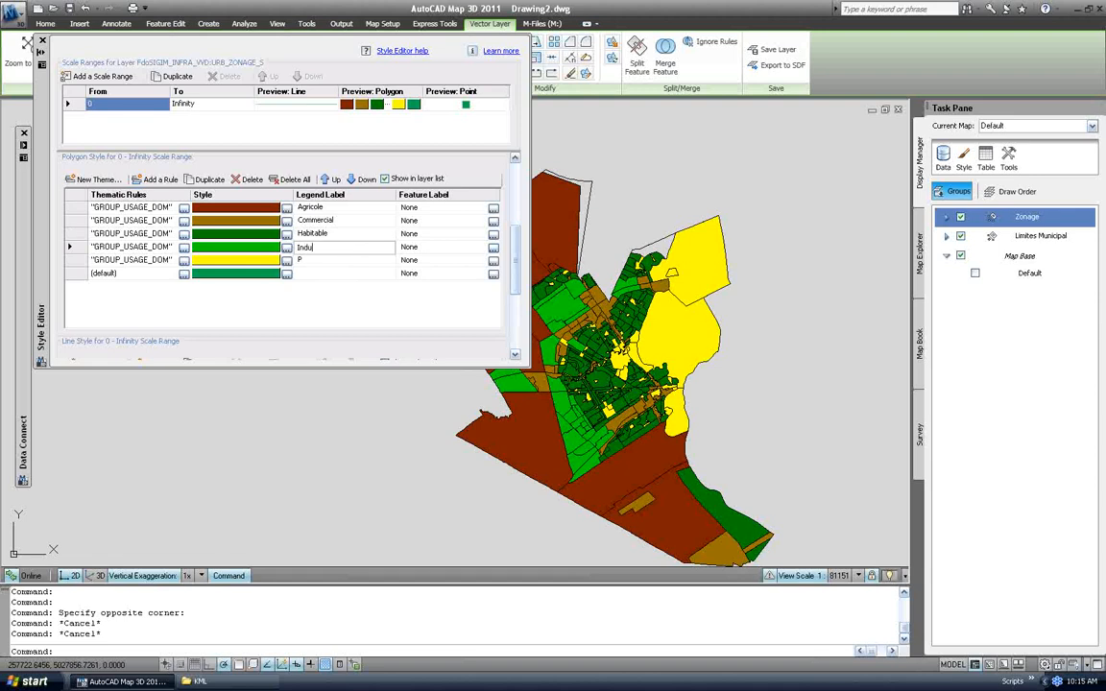
click(327, 259)
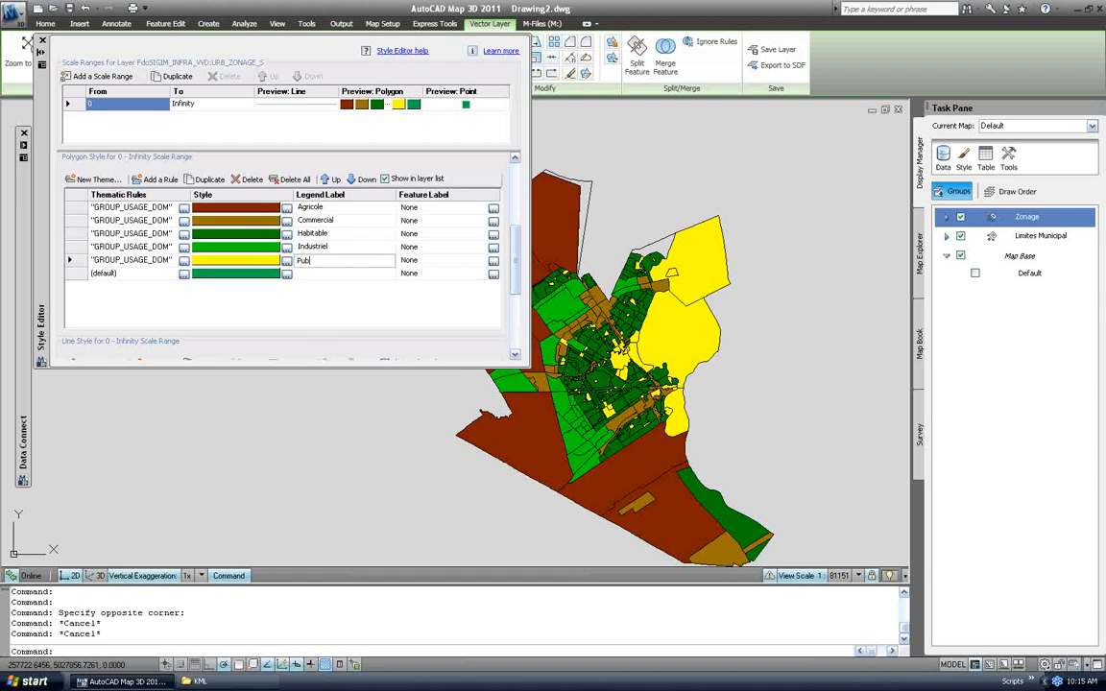
key(Return)
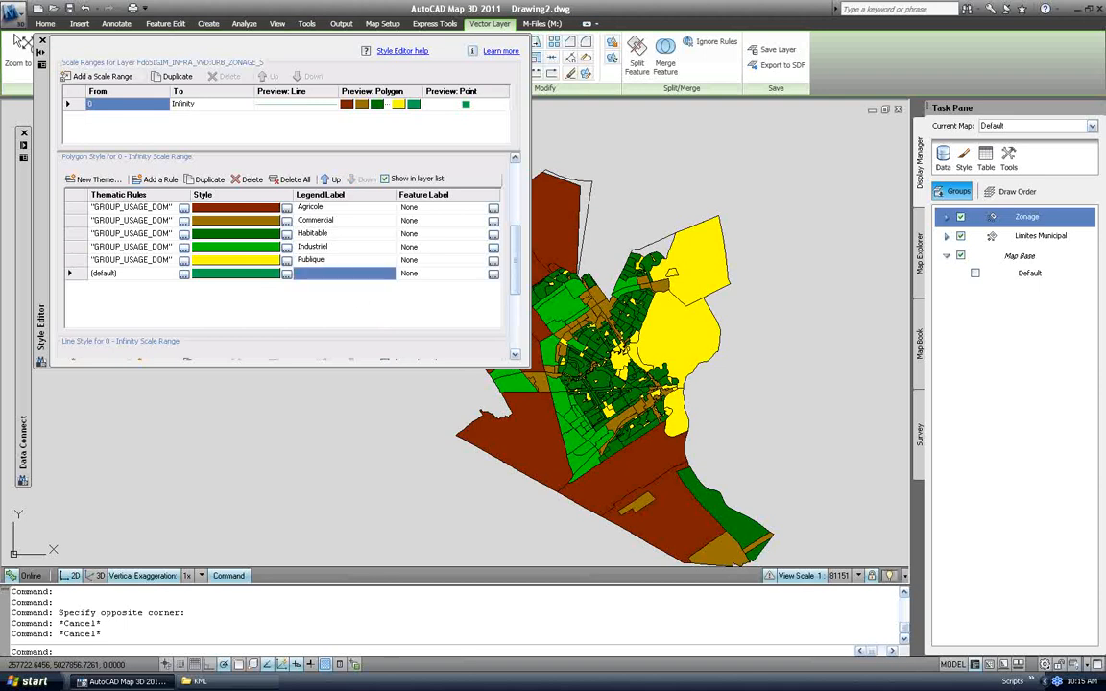
click(42, 43)
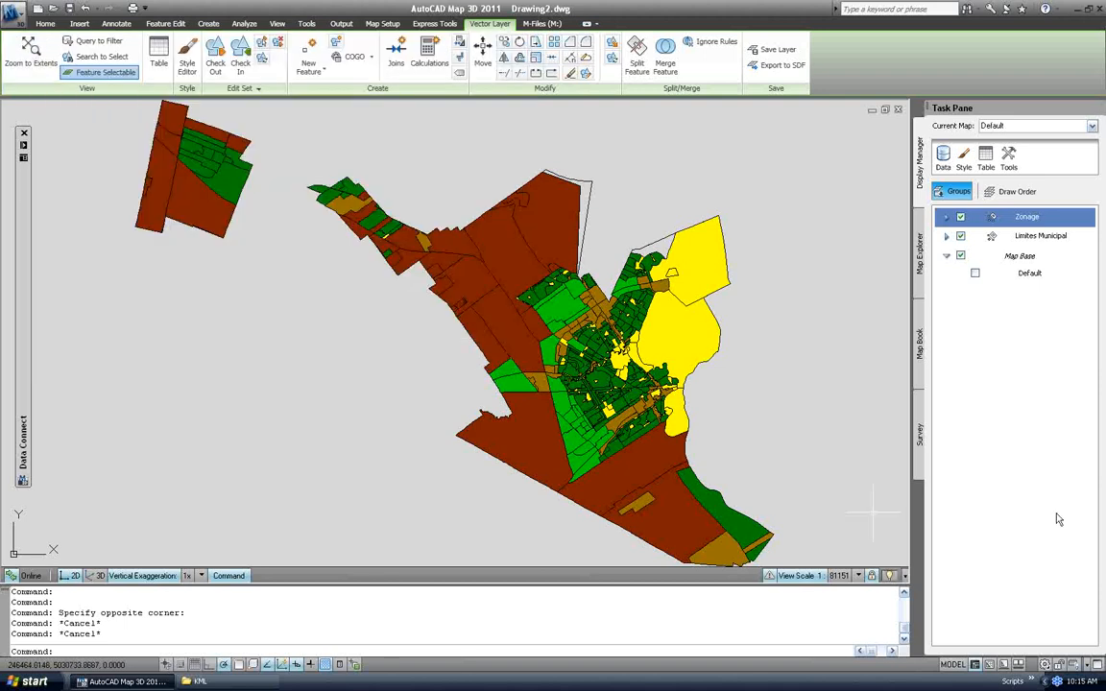
Expand the Zonage layer's legend to examine the themed colours and their labels, and collapse it again.
click(947, 218)
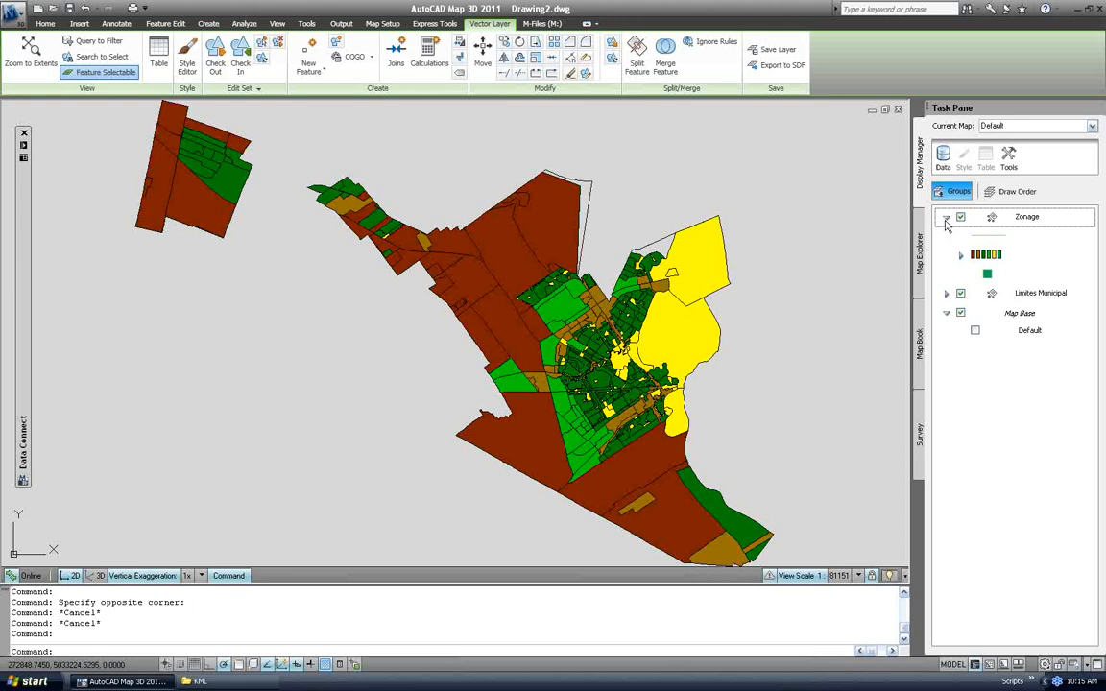
click(961, 257)
click(960, 256)
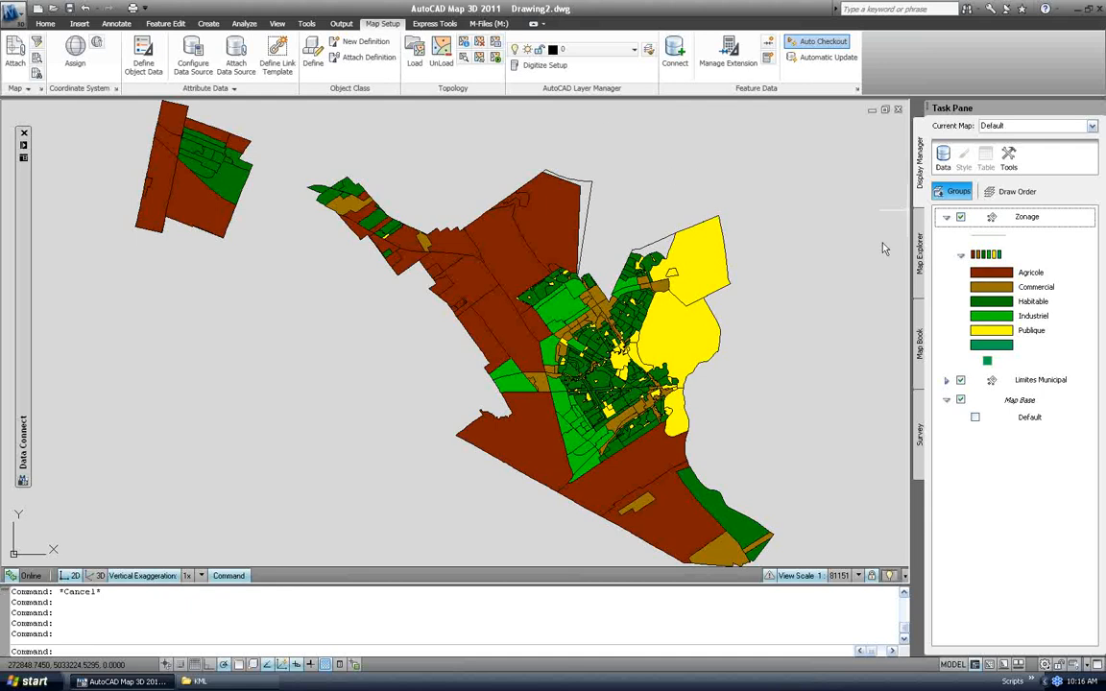
click(946, 218)
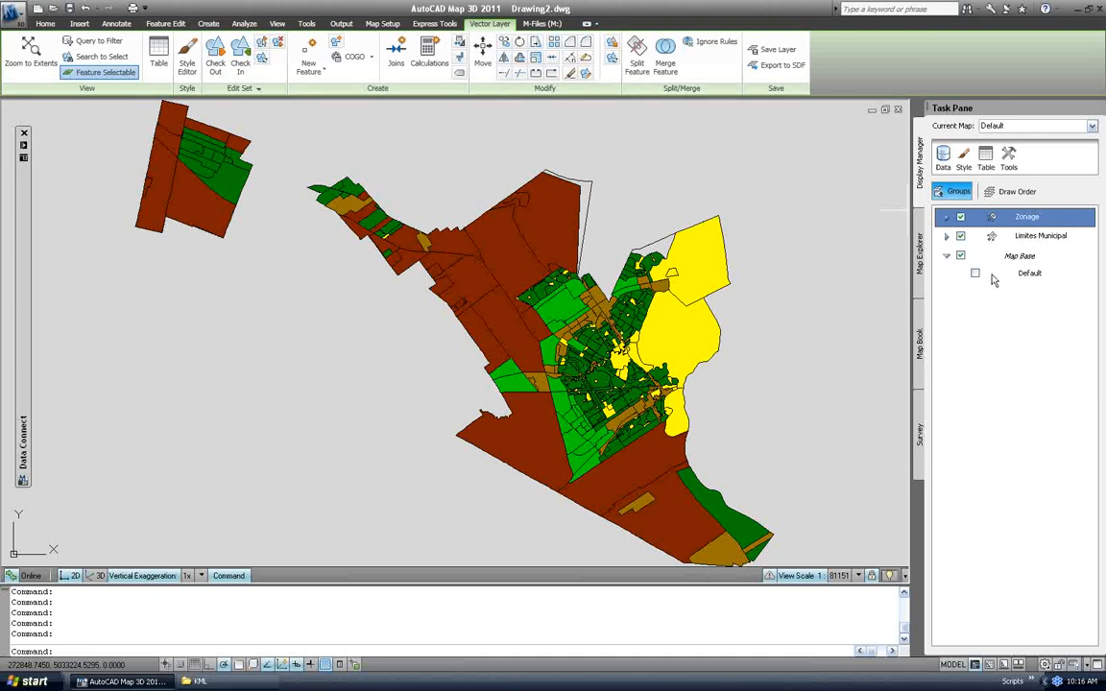
Create an SHP data connection named Démo (SHP) to the folder of shapefiles and connect to it.
mouse_move(21, 149)
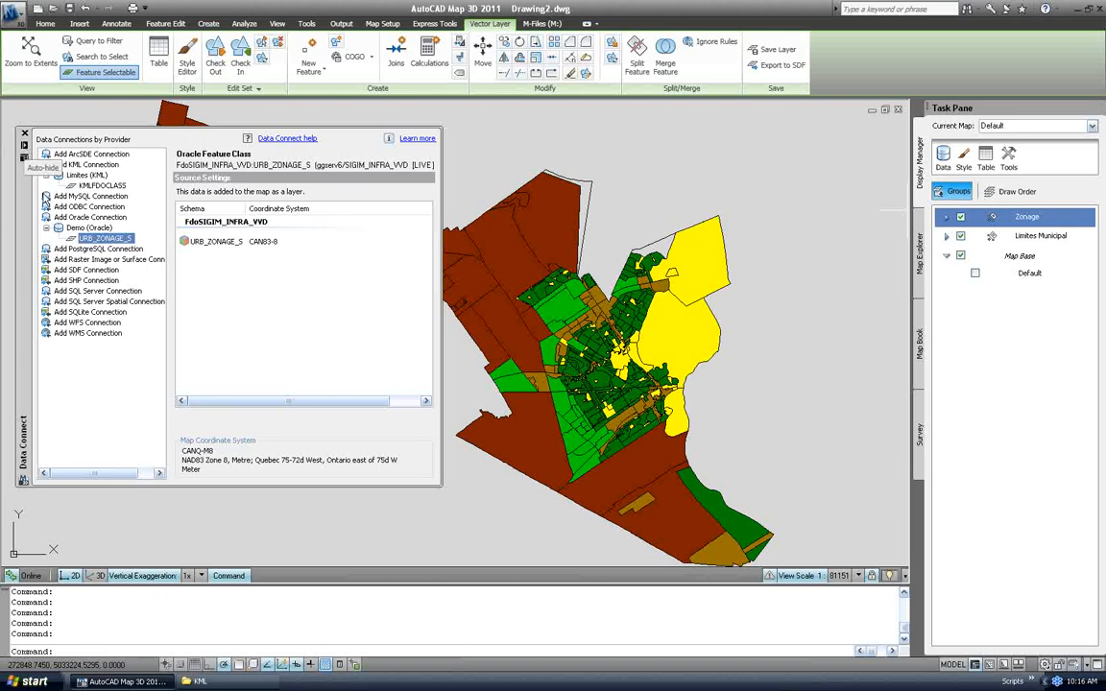
click(91, 281)
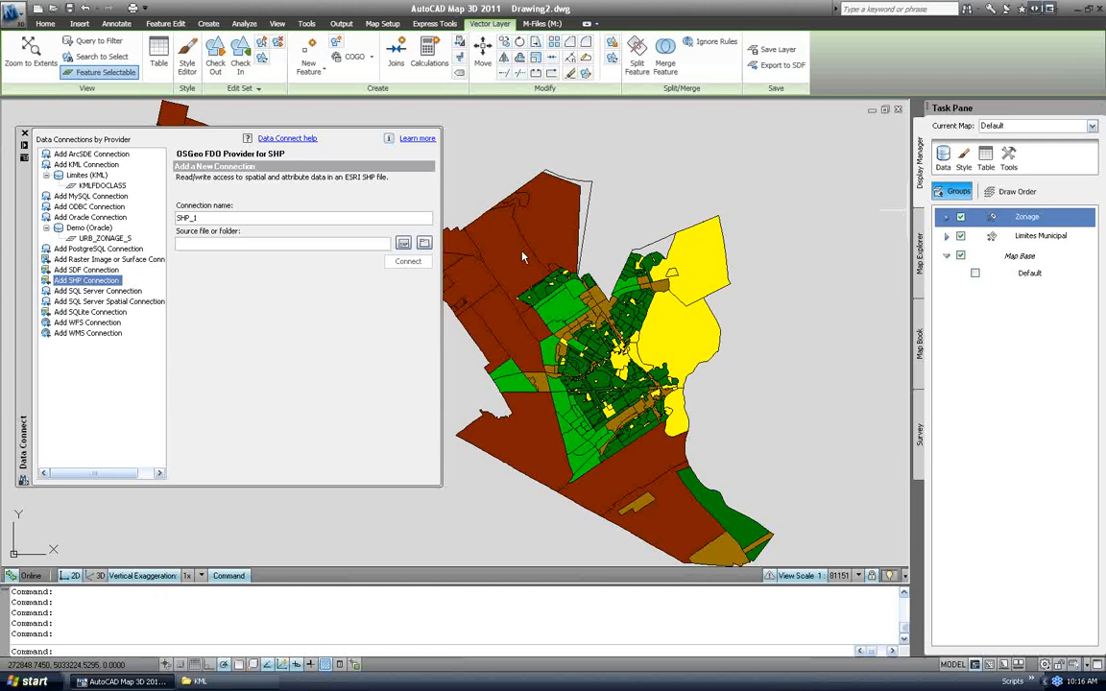
click(220, 218)
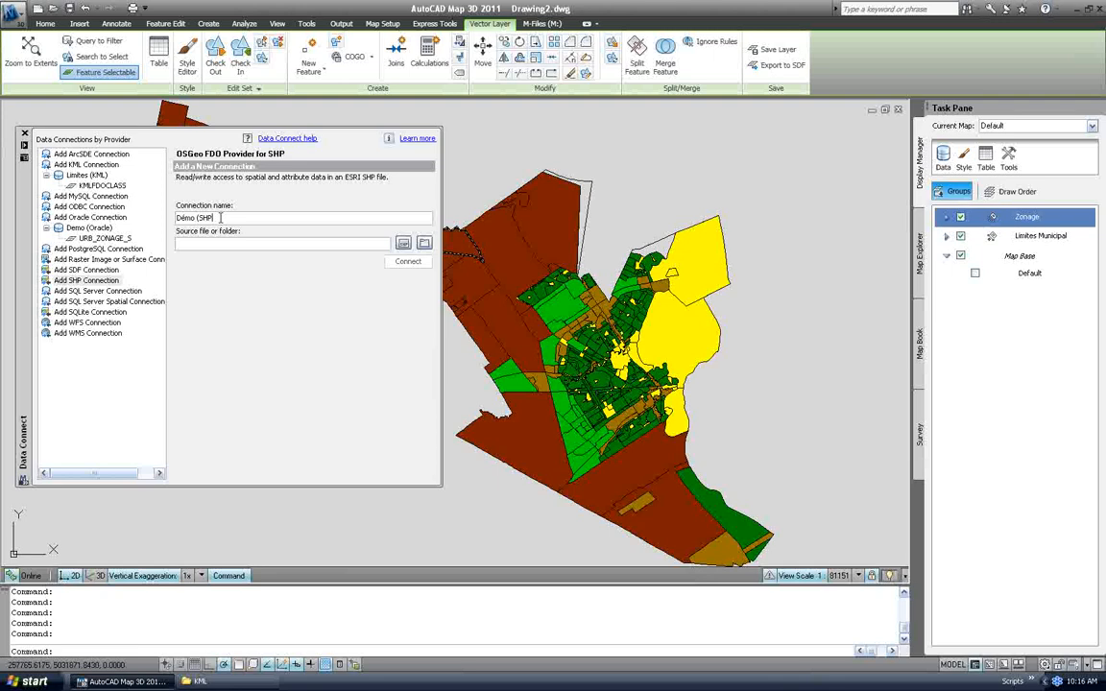
click(424, 243)
click(505, 364)
click(569, 445)
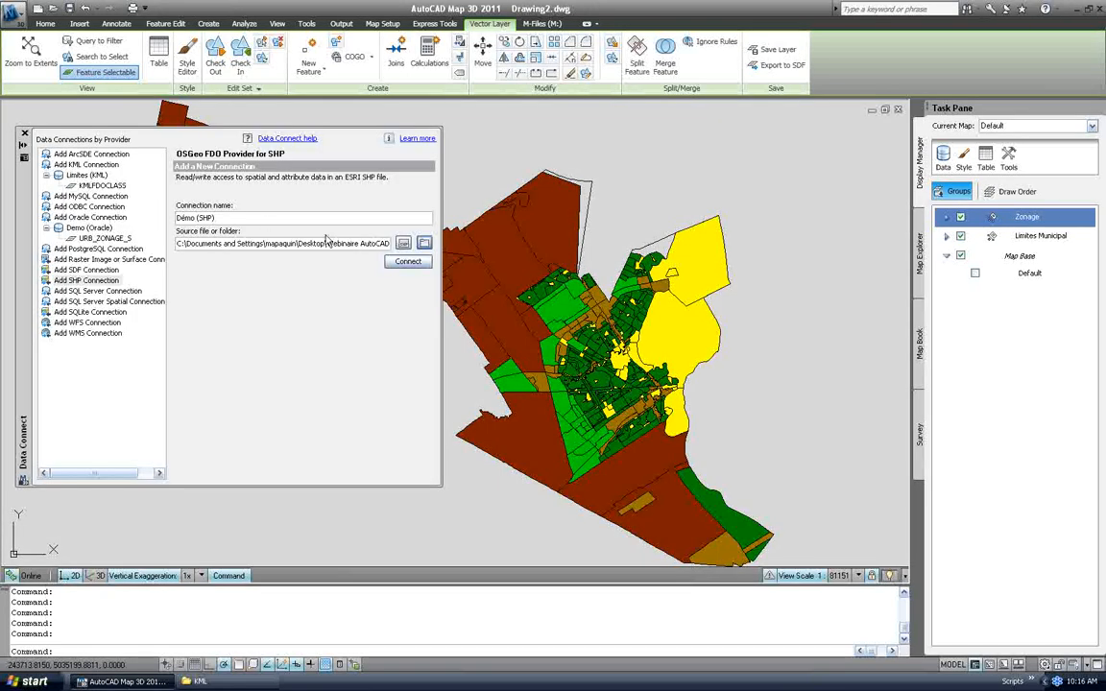
click(407, 262)
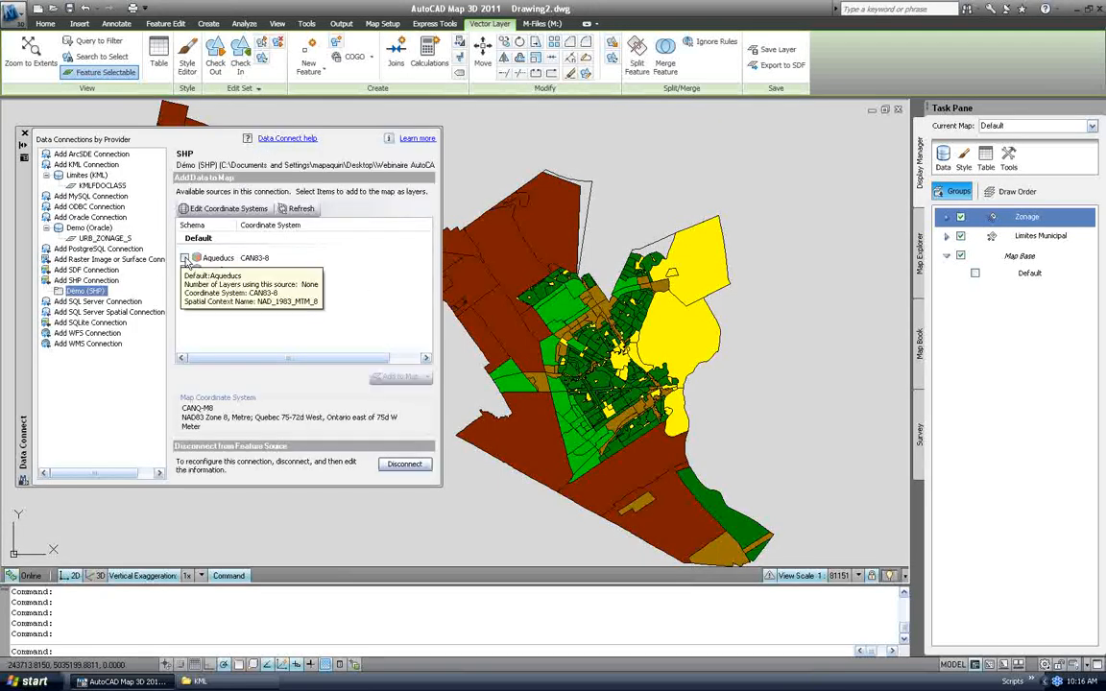
Add the Aqueducs and Parcels feature classes to the map and put away the data connection window.
click(184, 259)
click(185, 270)
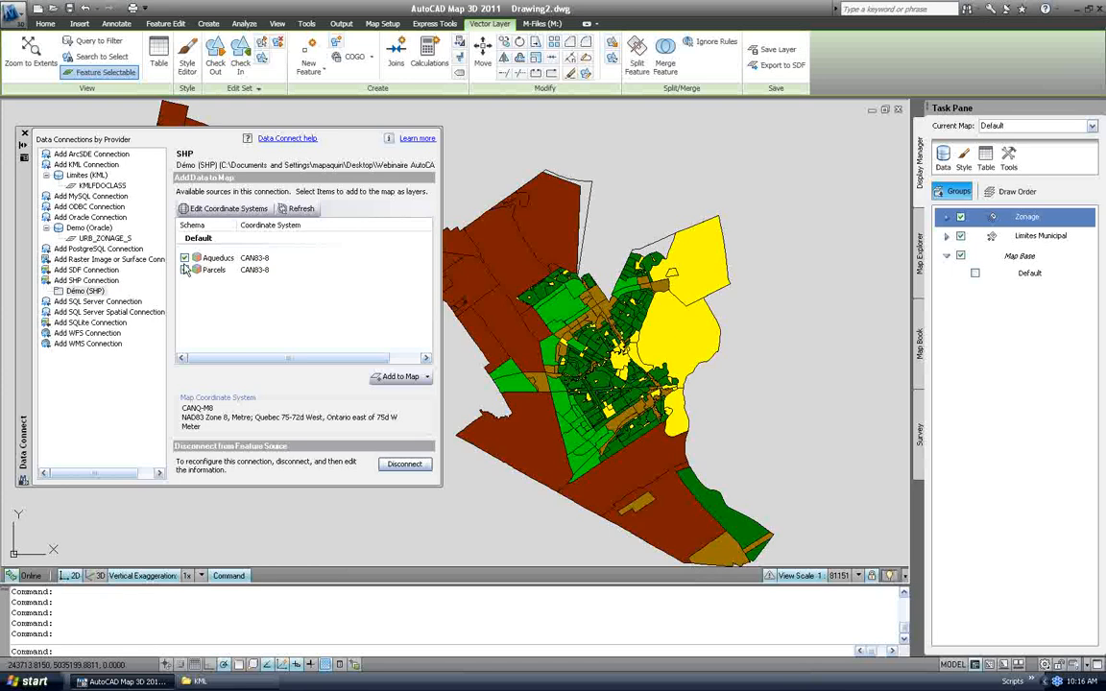
click(400, 377)
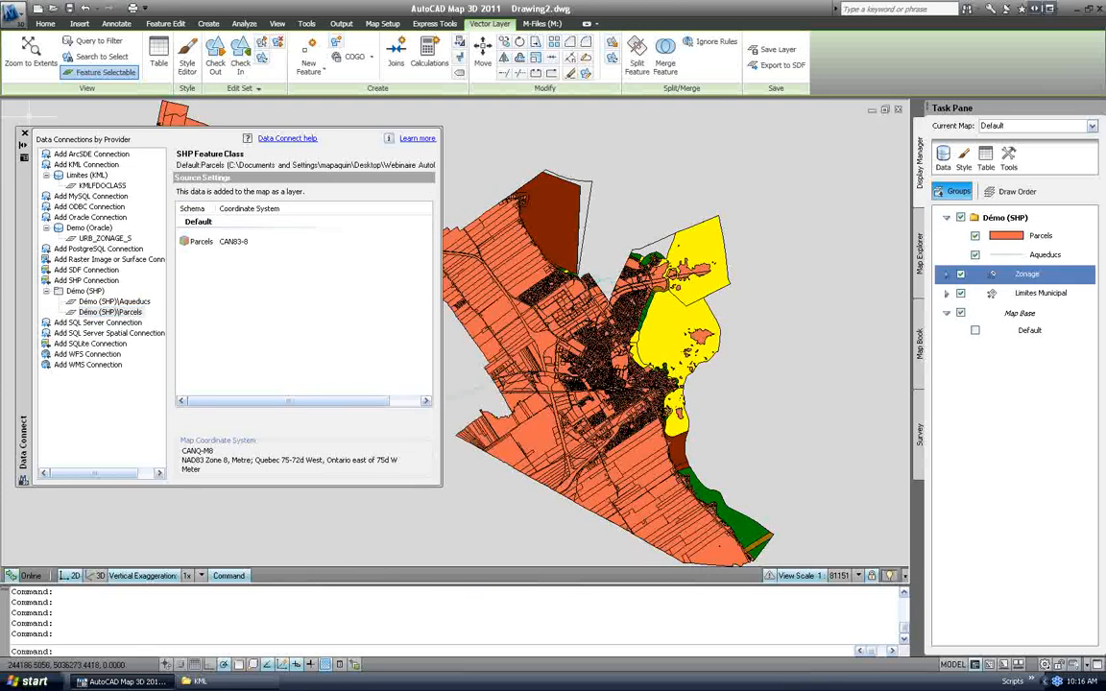
click(25, 133)
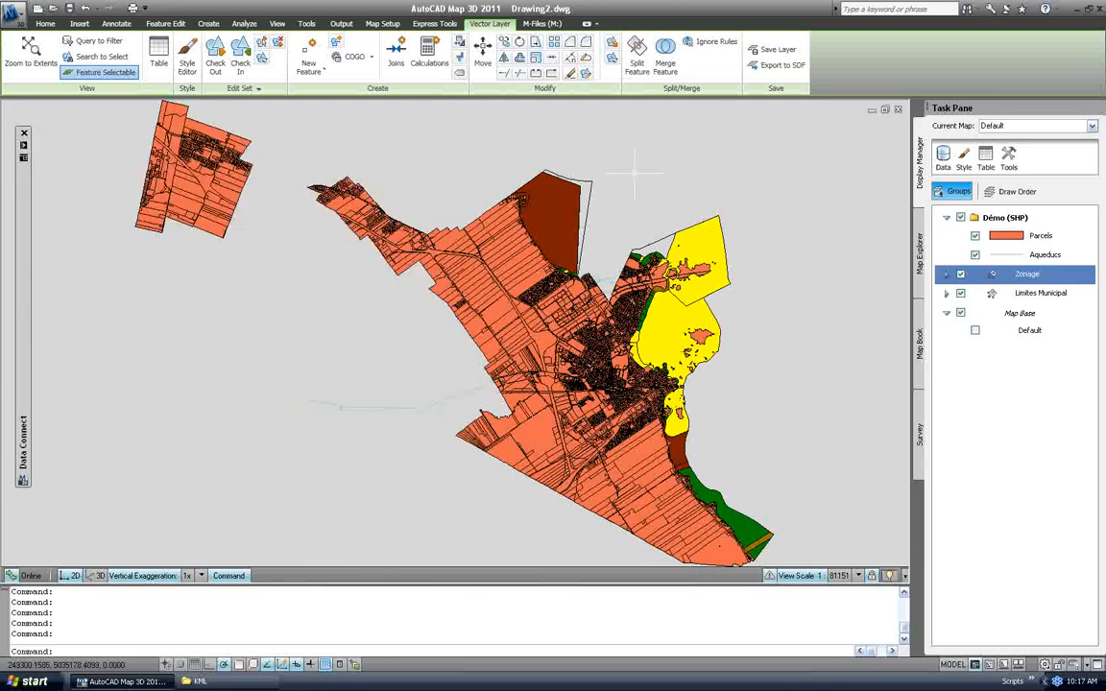
Move the Parcels and Aqueducs layers out of the Démo (SHP) group and remove the empty group.
click(1003, 218)
click(998, 236)
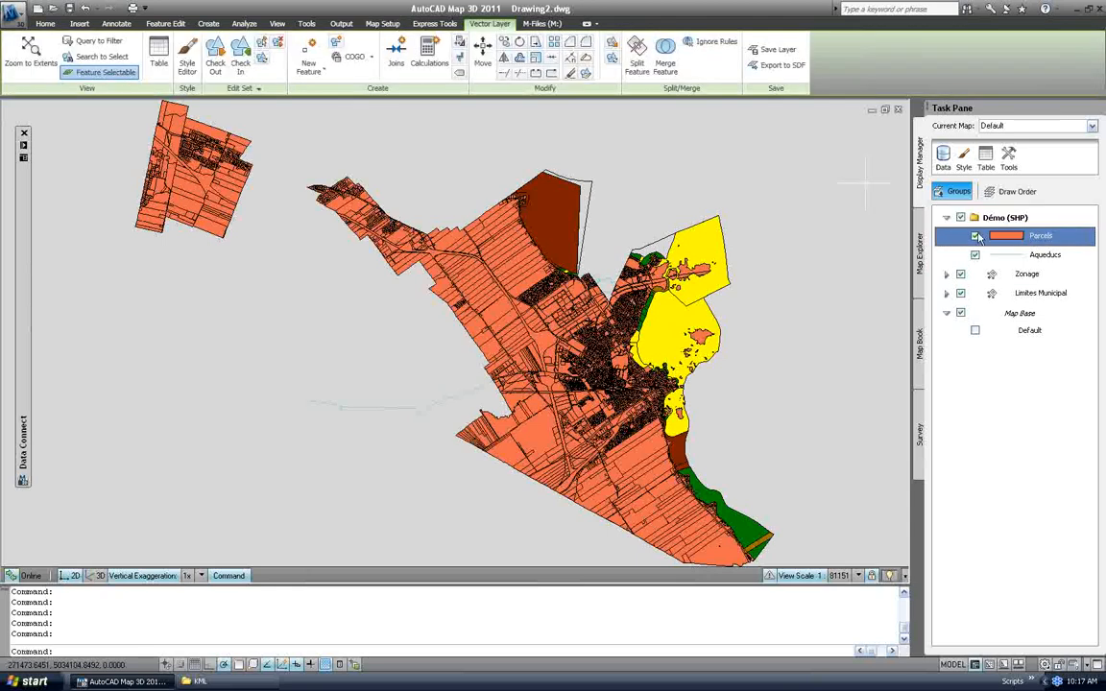
click(1011, 238)
drag(1004, 238, 994, 214)
click(1003, 257)
drag(987, 238, 987, 237)
click(1001, 260)
right_click(993, 259)
click(1014, 305)
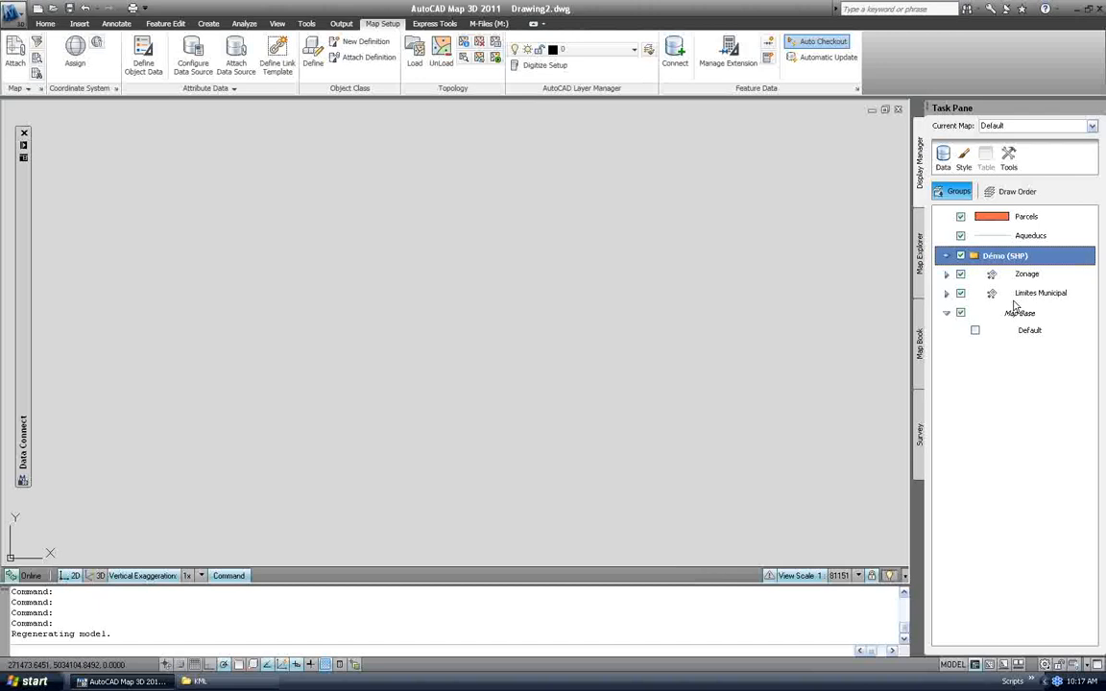
Limit the Parcels layer's display style to the scale range from 0 to 10000.
click(1001, 220)
click(964, 163)
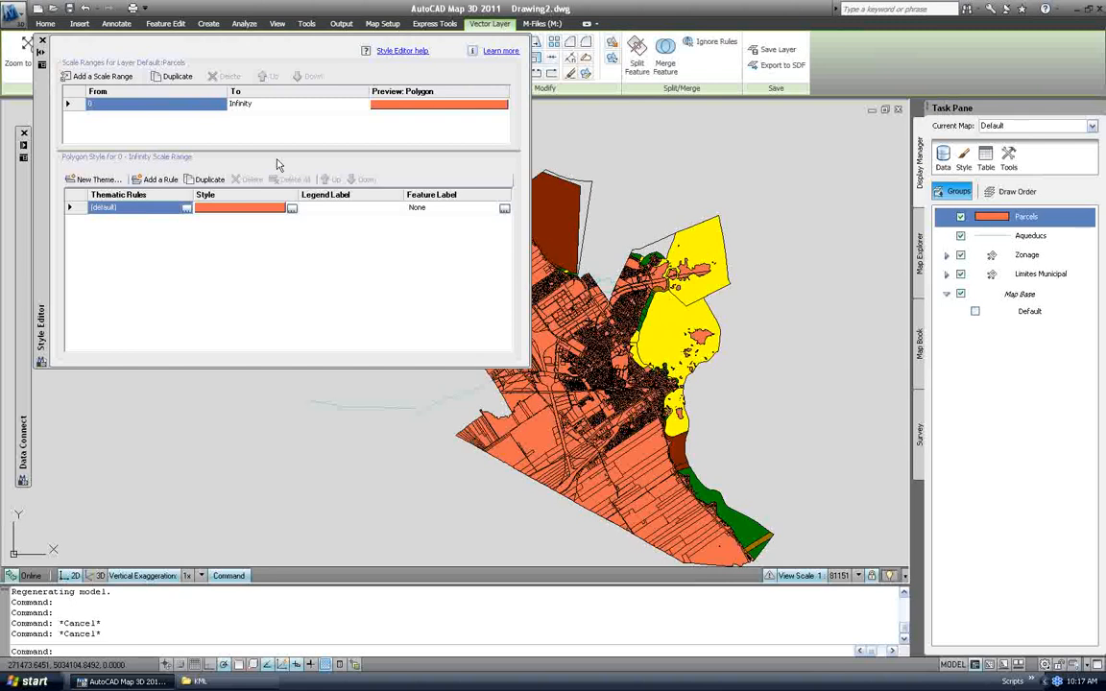
click(255, 102)
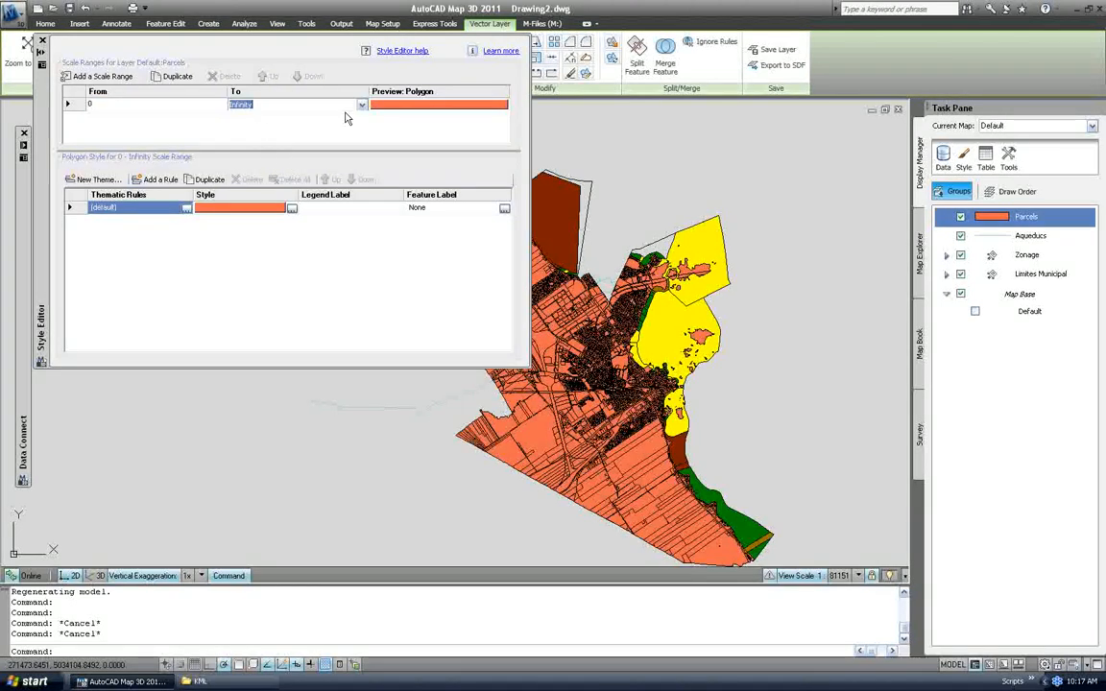
text(10000)
click(194, 102)
Fill the Parcels polygons with colour 175,140,110 at 52% foreground transparency, and close the style editor.
click(291, 208)
click(371, 145)
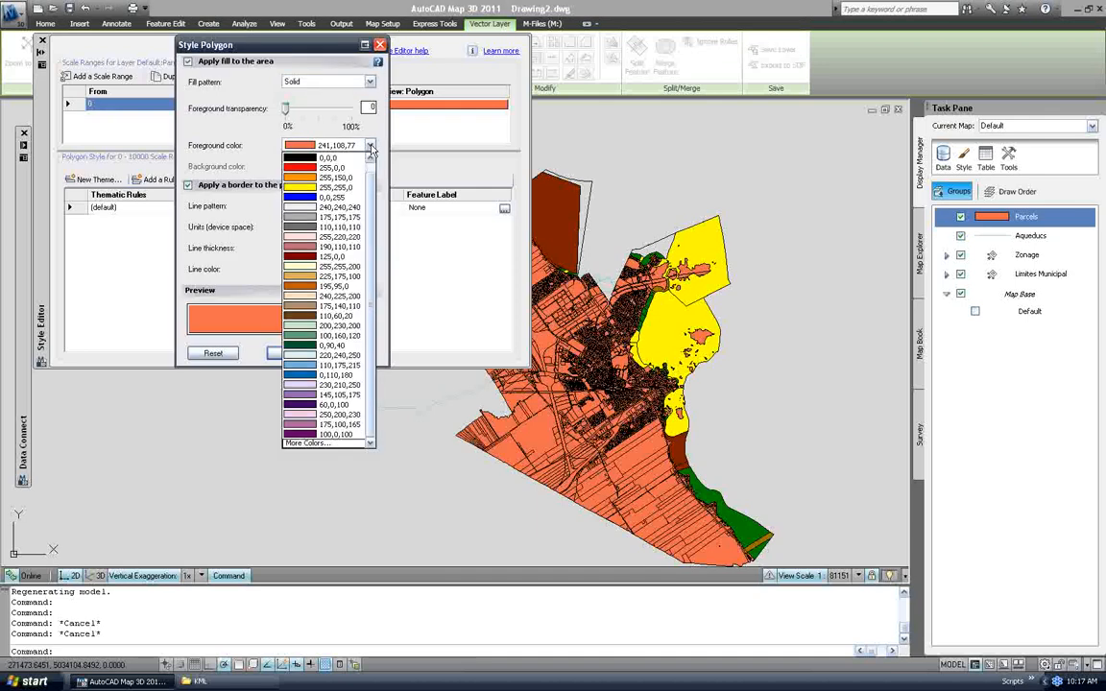
click(305, 298)
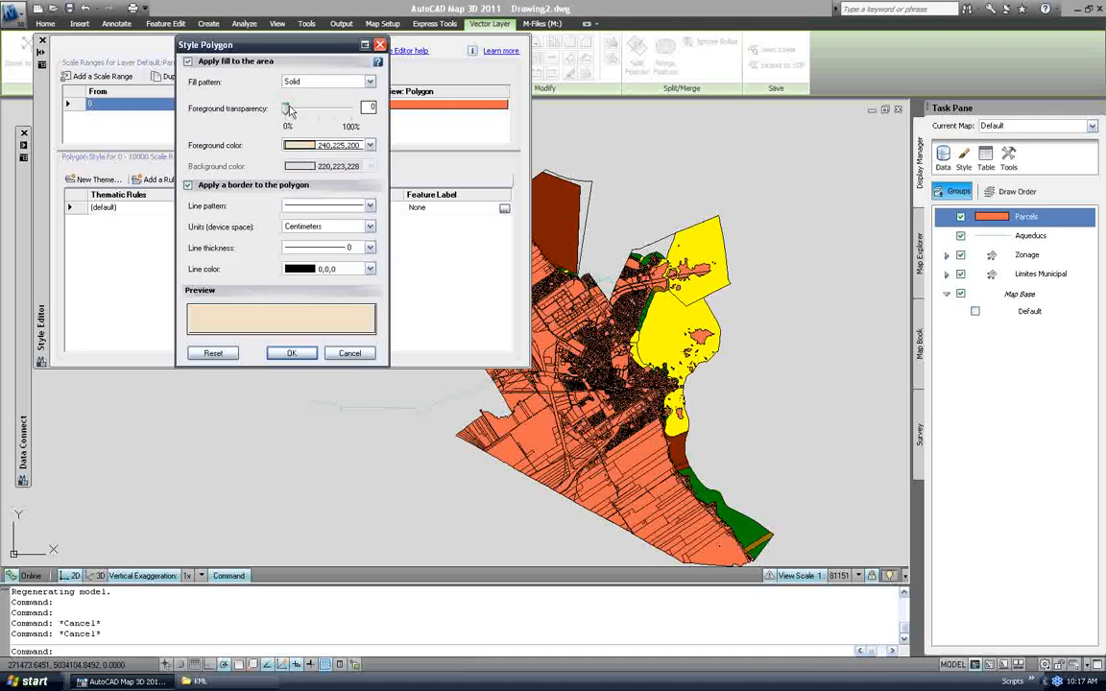
drag(285, 108, 320, 109)
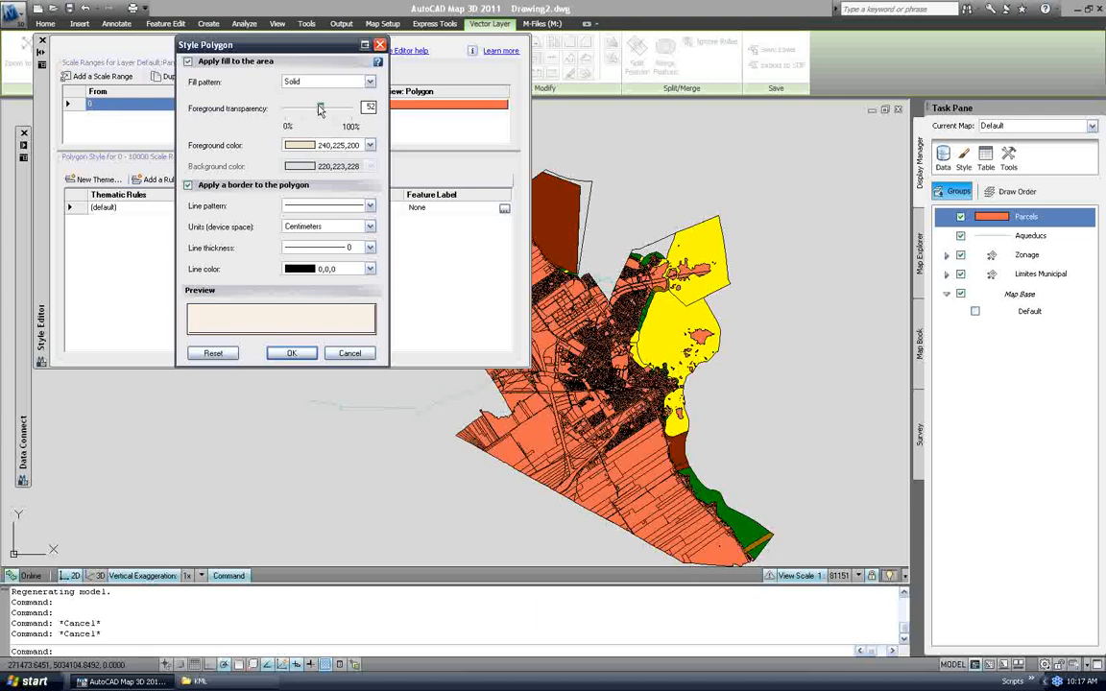
click(342, 145)
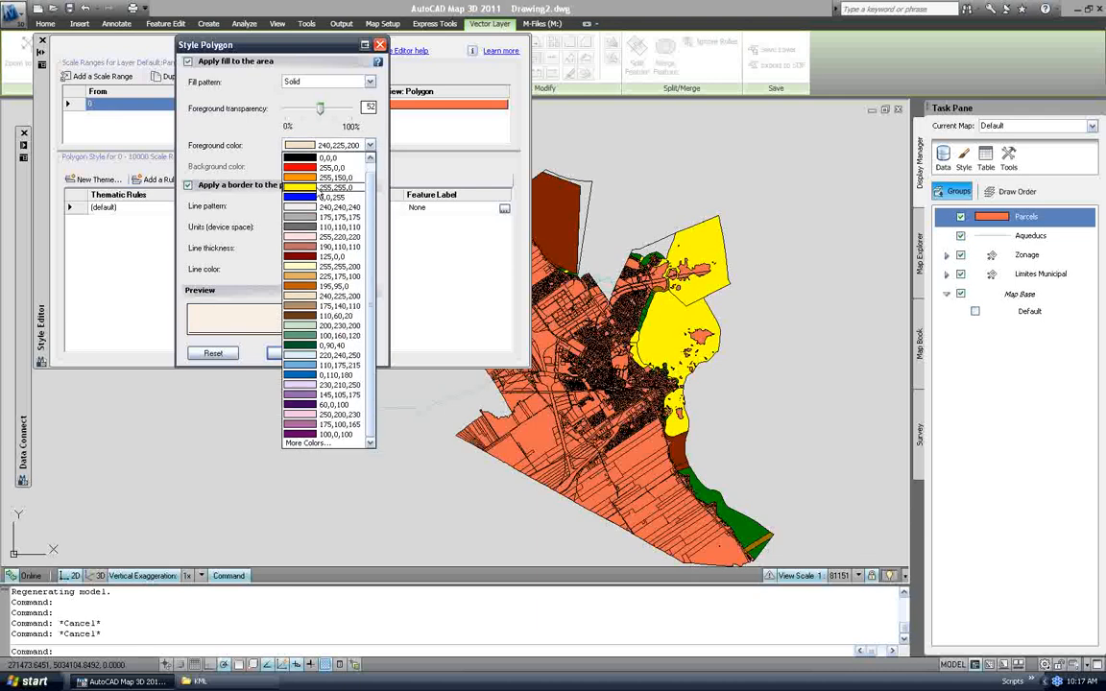
click(307, 305)
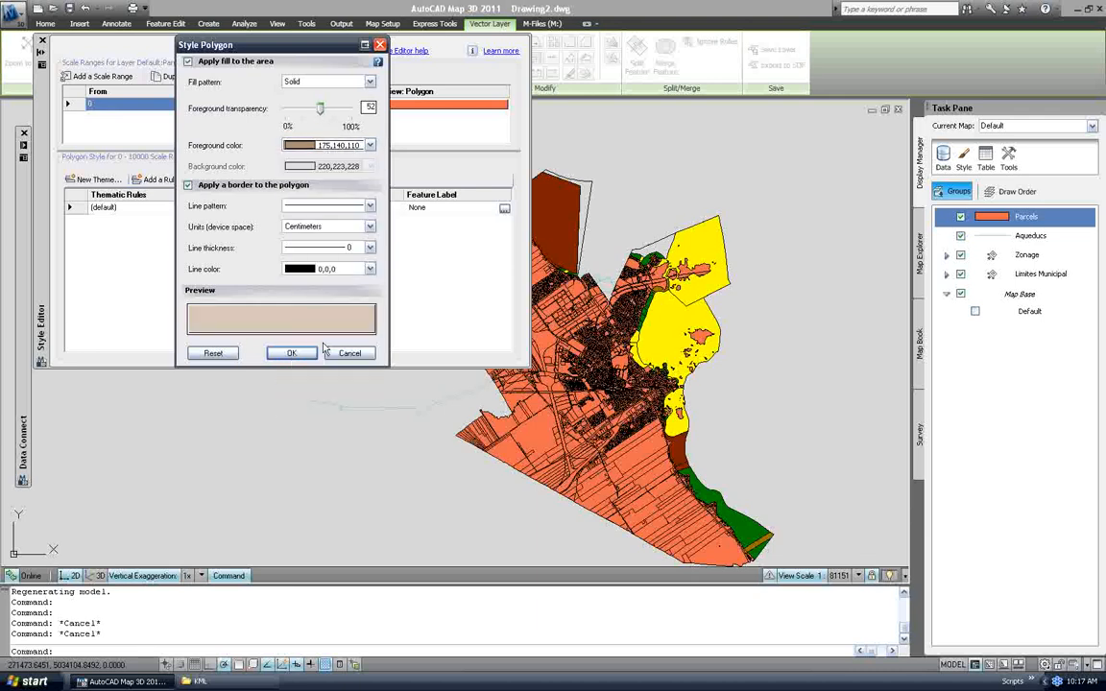
click(292, 353)
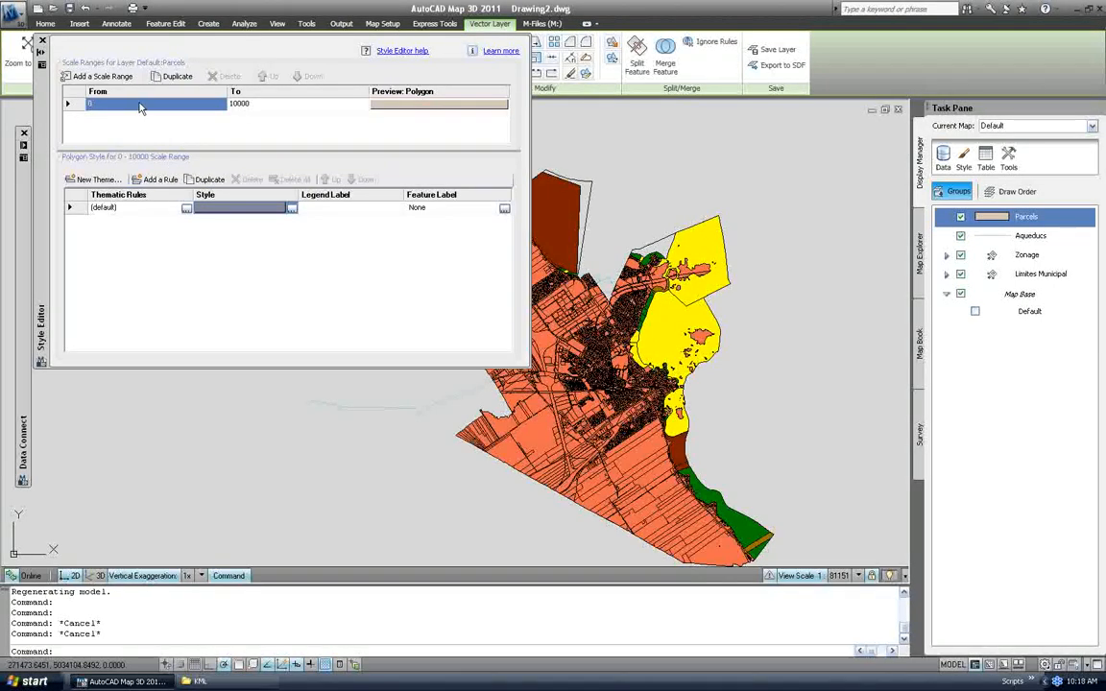
click(43, 42)
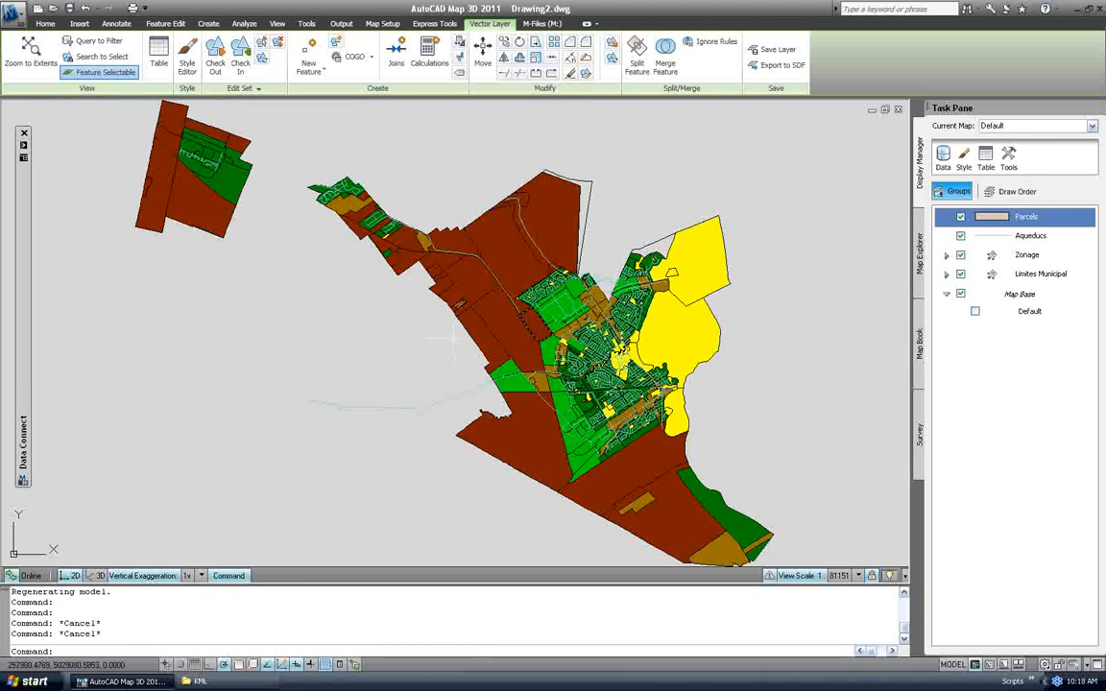
Change the Aqueducs layer's line style to a blue line colour.
scroll(542, 341, up, 10)
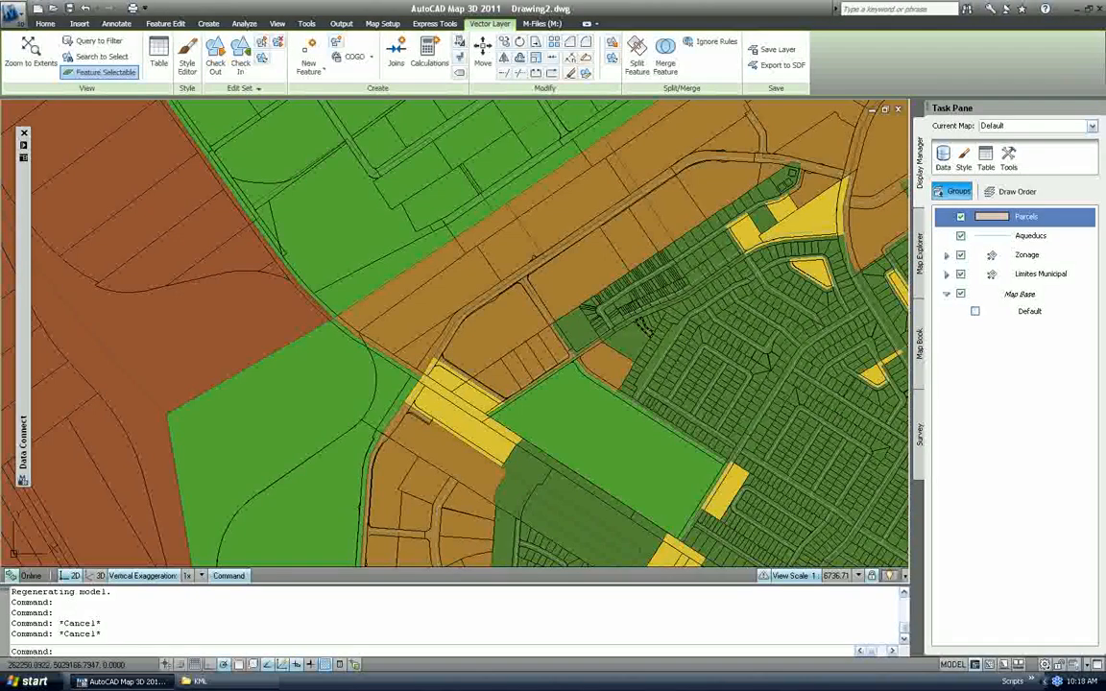
middle_drag(629, 333, 588, 333)
scroll(526, 283, up, 6)
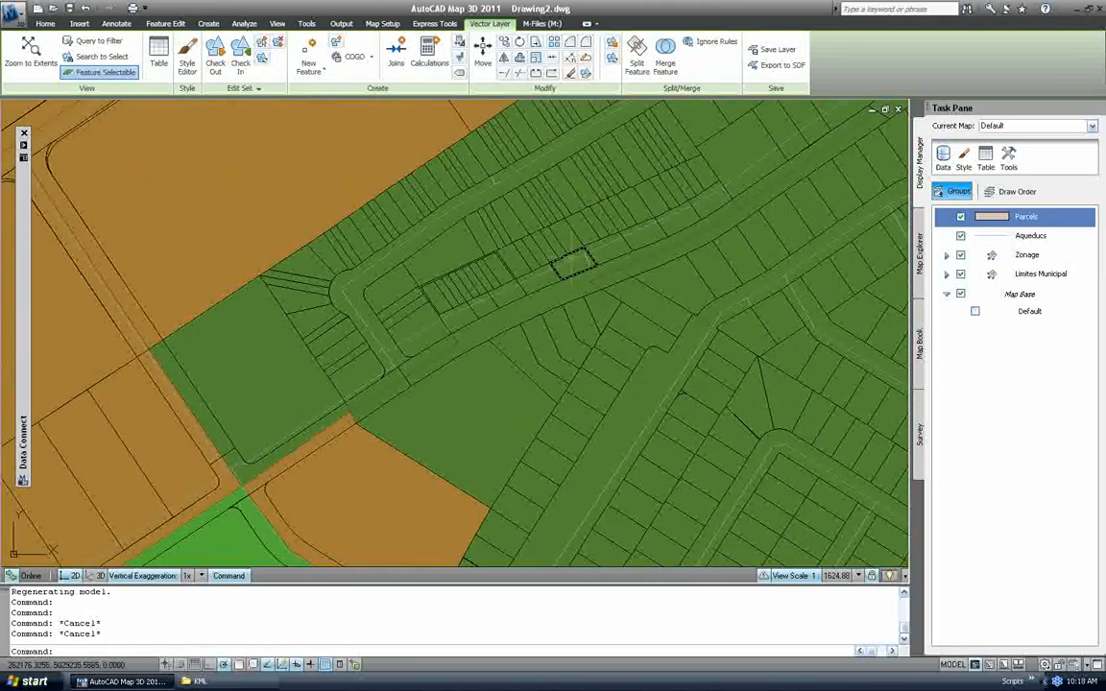
click(966, 237)
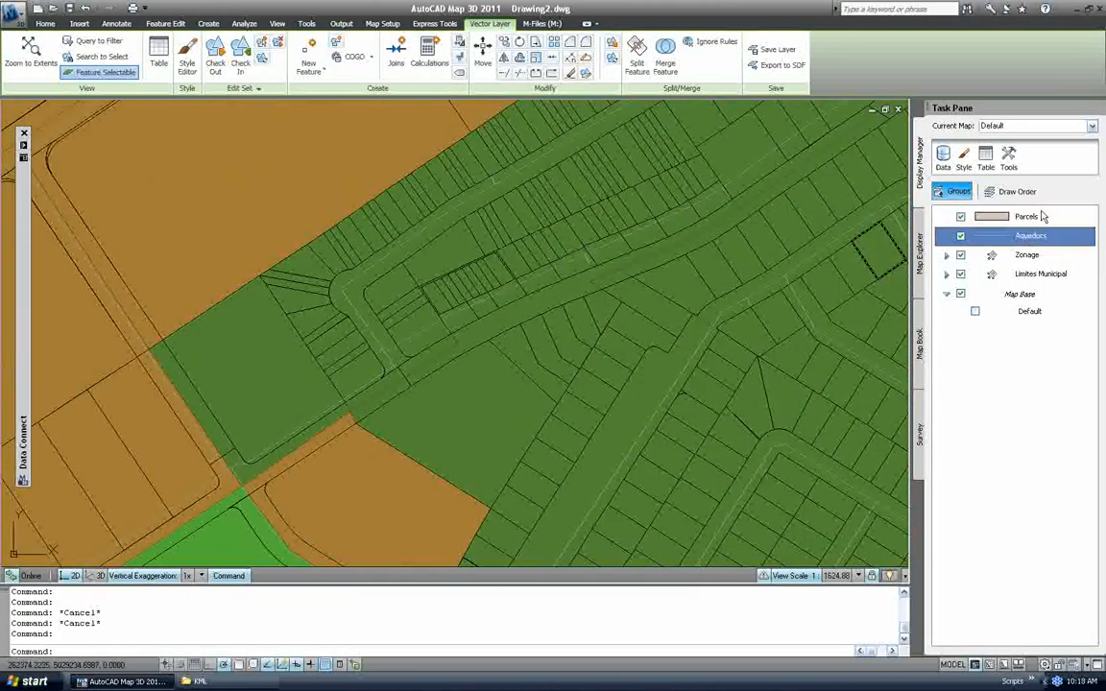
click(965, 160)
click(292, 208)
click(317, 203)
click(309, 256)
click(286, 298)
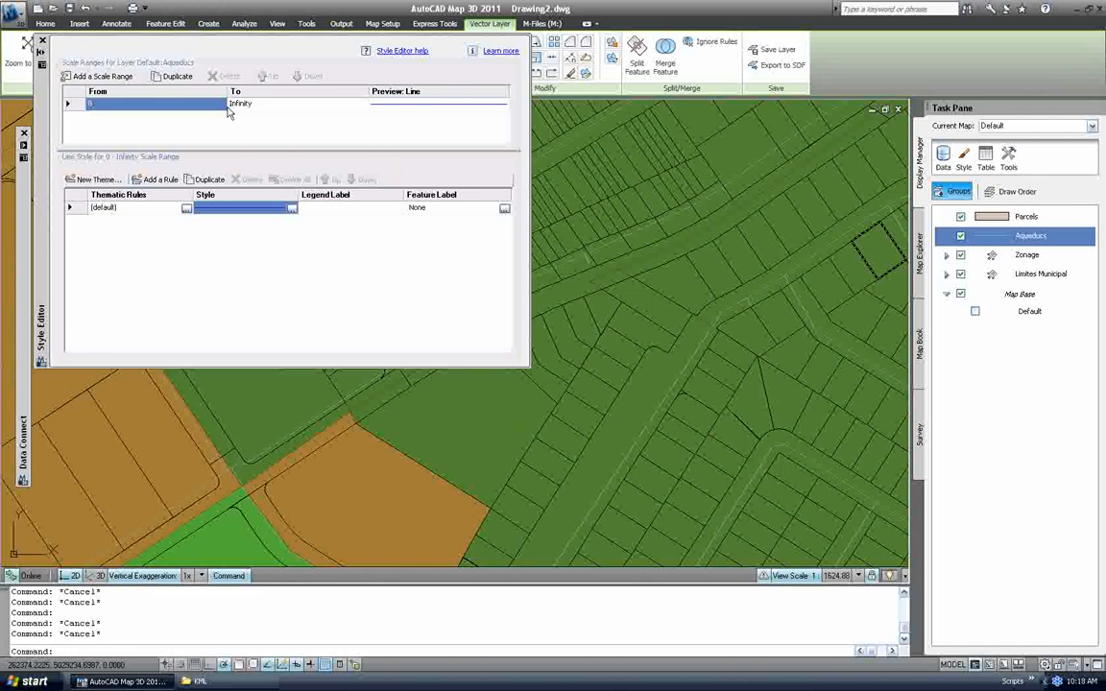
Limit the Aqueducs layer's scale range to 0–5000 and close the style editor.
click(262, 103)
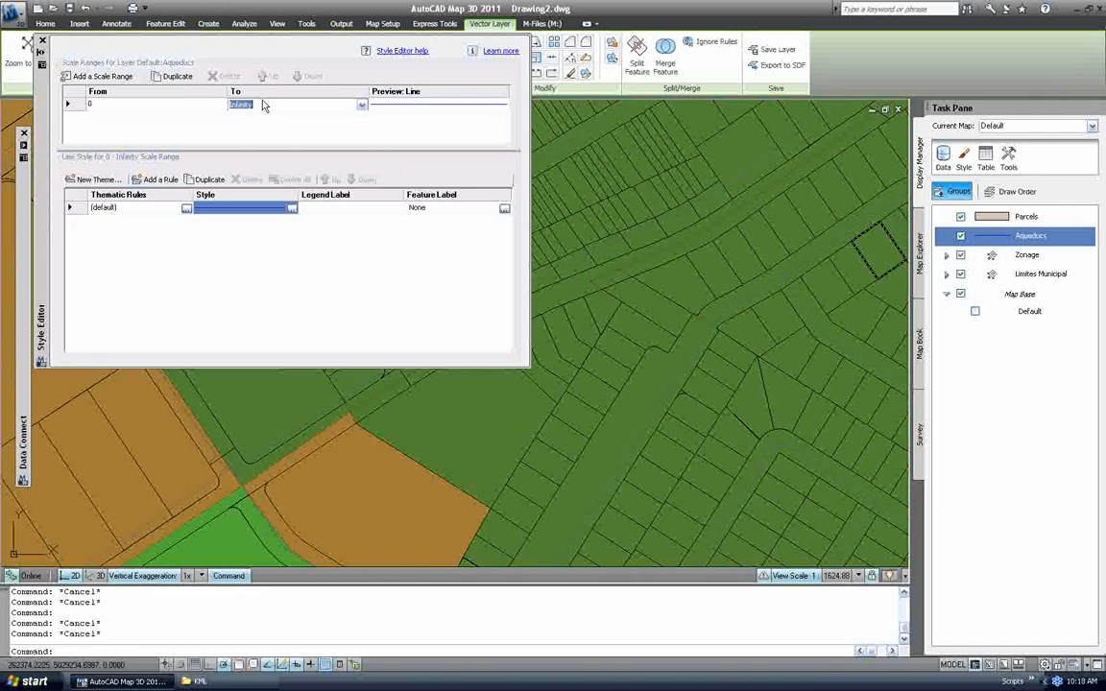
text(5000)
click(126, 105)
click(42, 42)
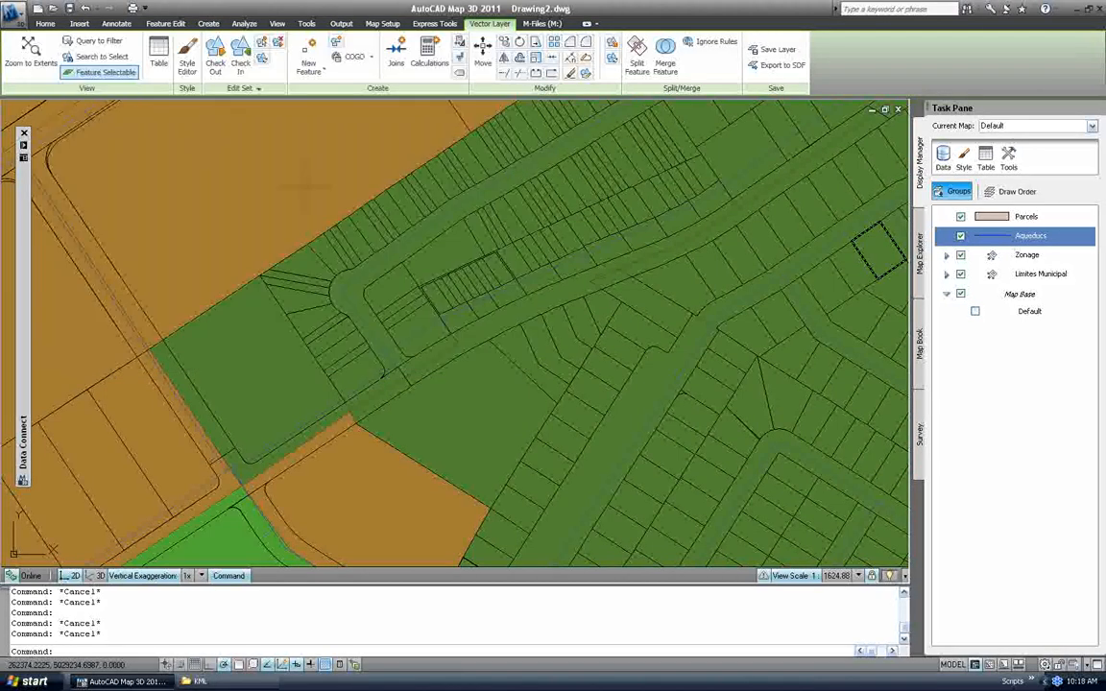
Place Aqueducs above Parcels in the draw order, allow Draw Order to control layer position, and check the pipes at different scales.
click(1027, 191)
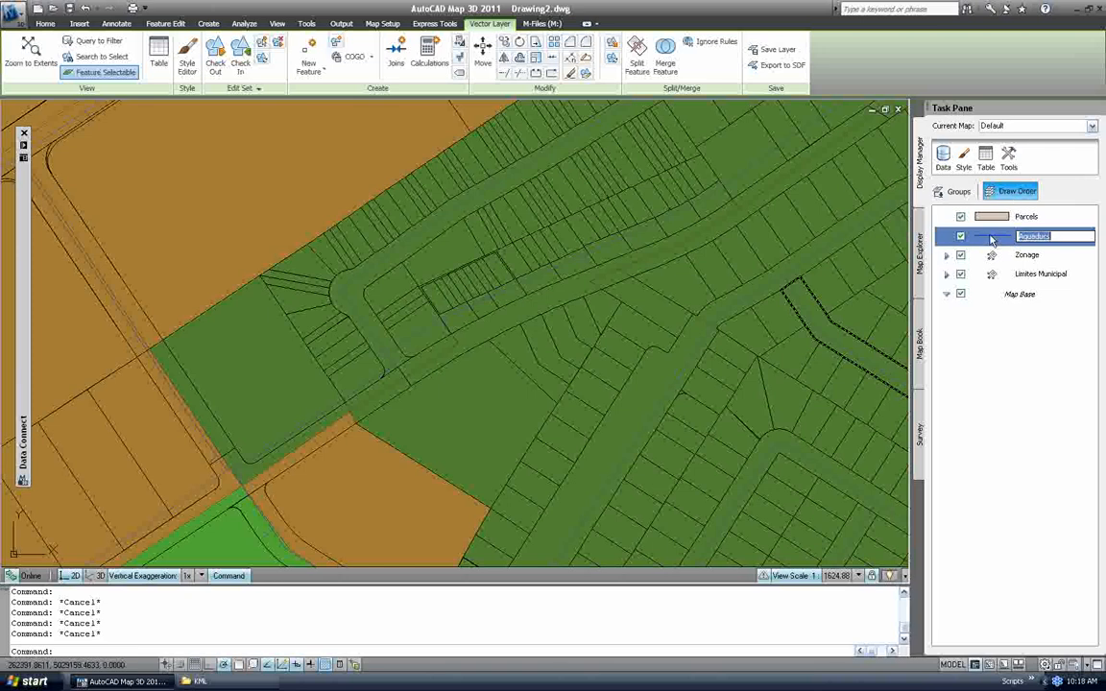
drag(996, 218, 996, 239)
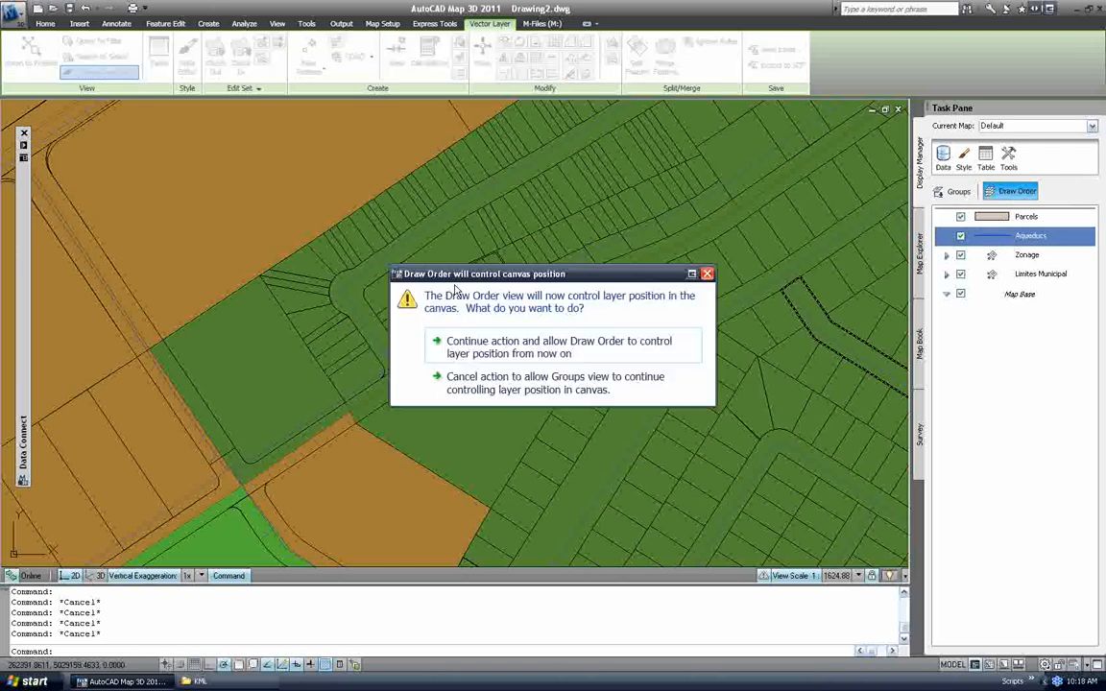
click(485, 347)
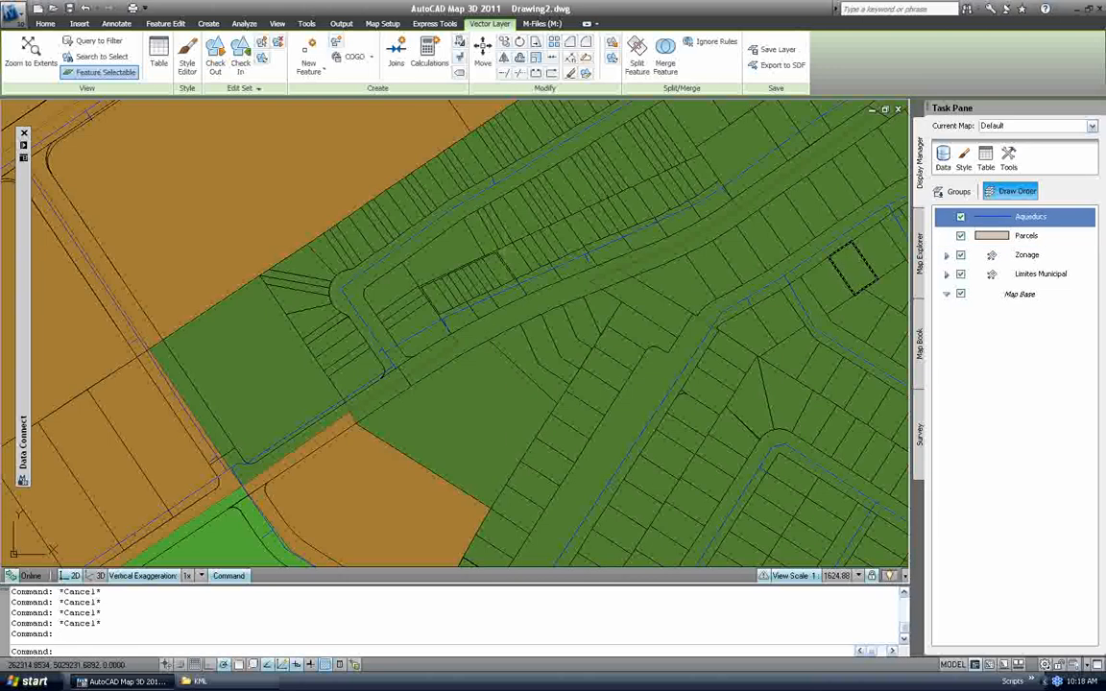
scroll(499, 288, down, 8)
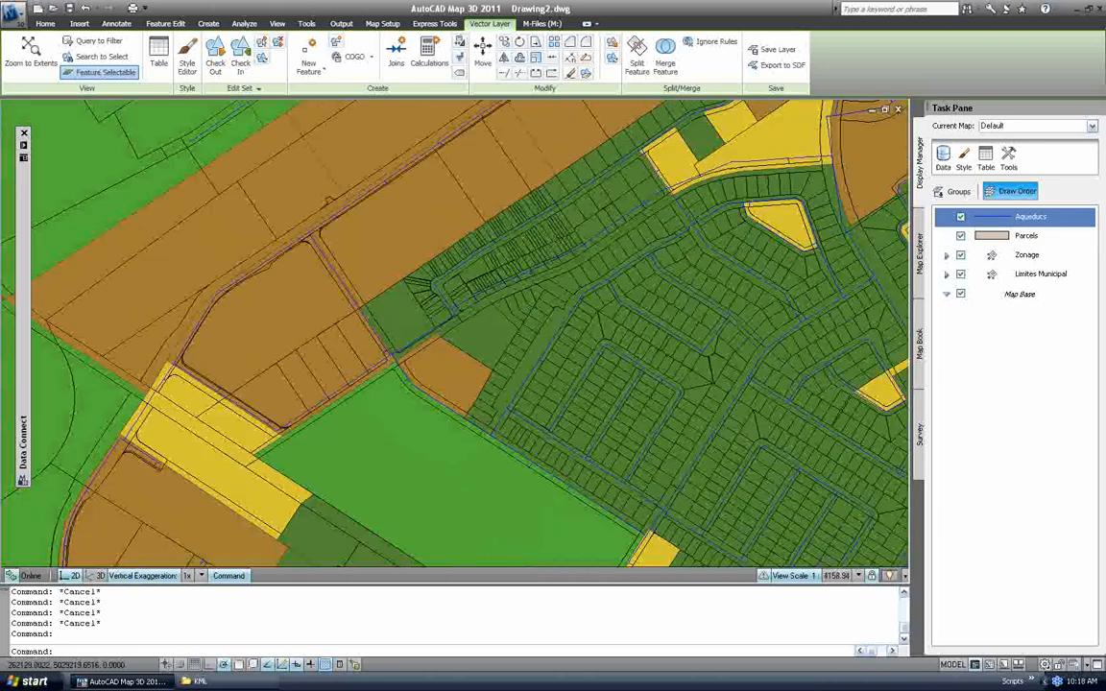
scroll(526, 334, down, 2)
scroll(526, 333, up, 8)
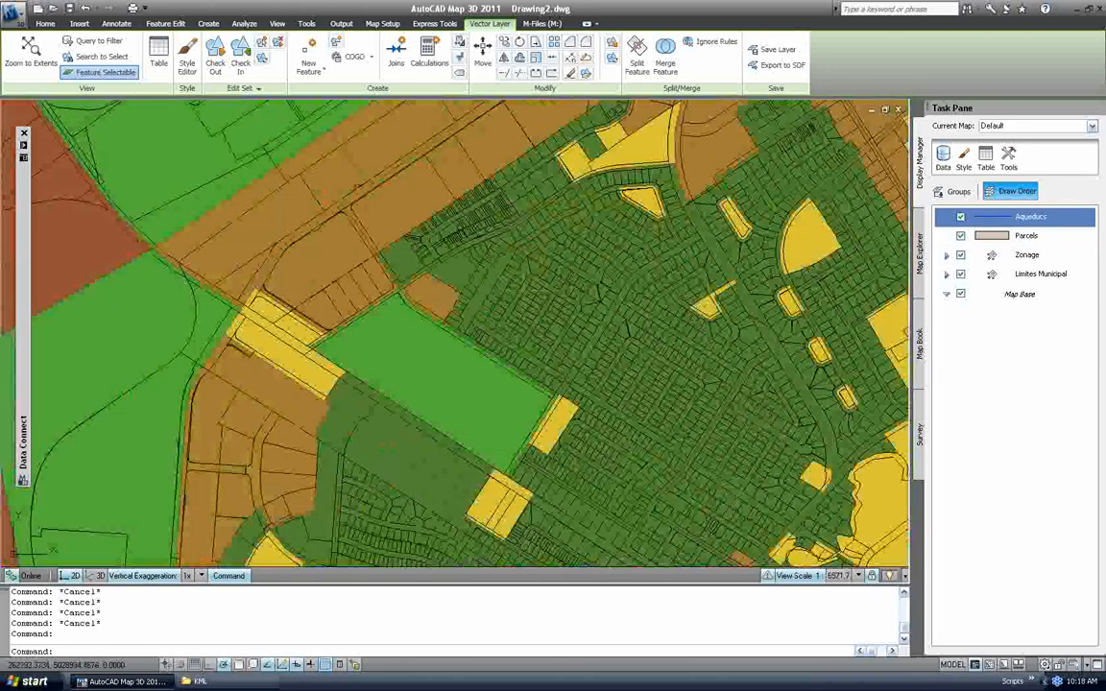
middle_drag(558, 229, 492, 239)
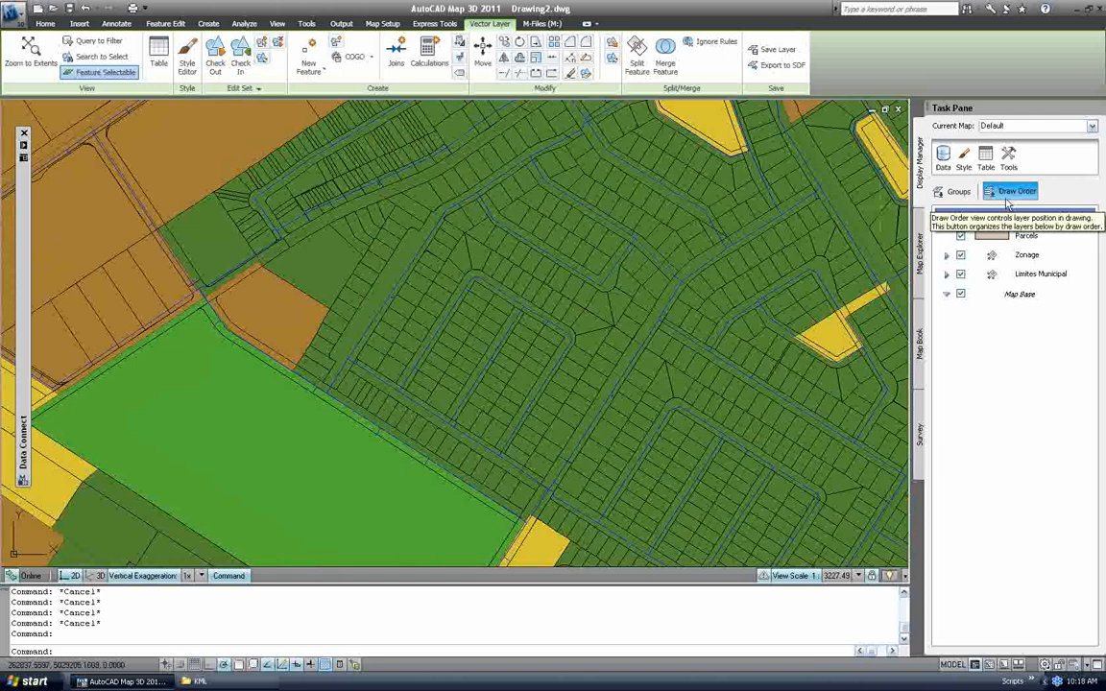
Set up a new SDF data connection named Démo (SDF) that points to the SDF source file.
click(943, 158)
click(997, 170)
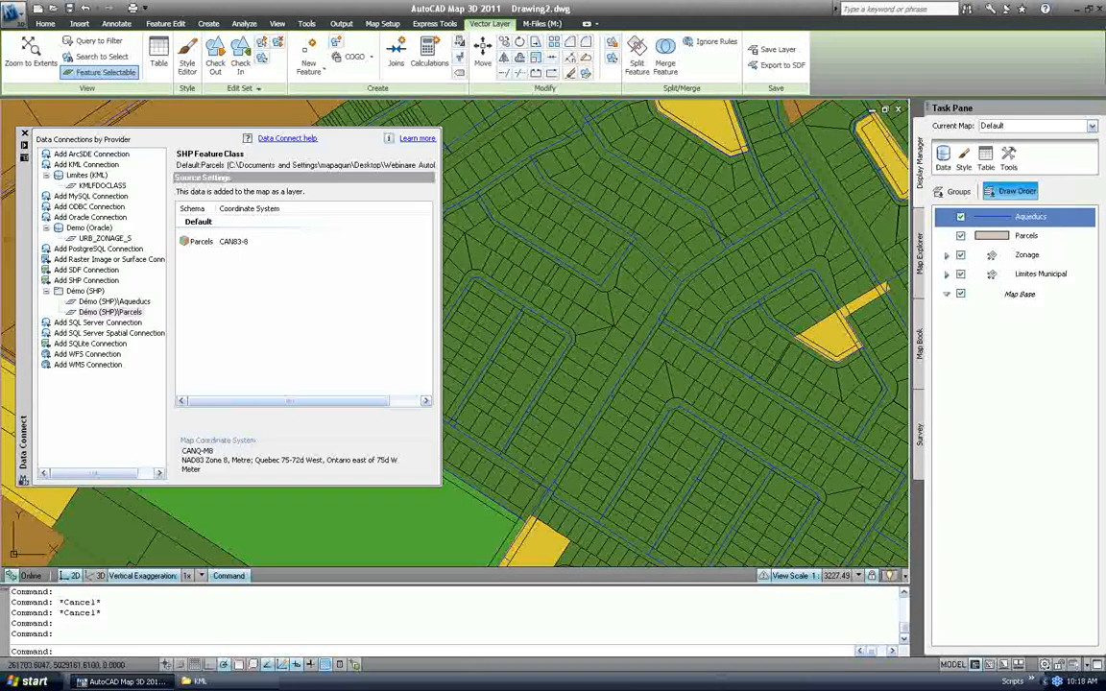
click(86, 269)
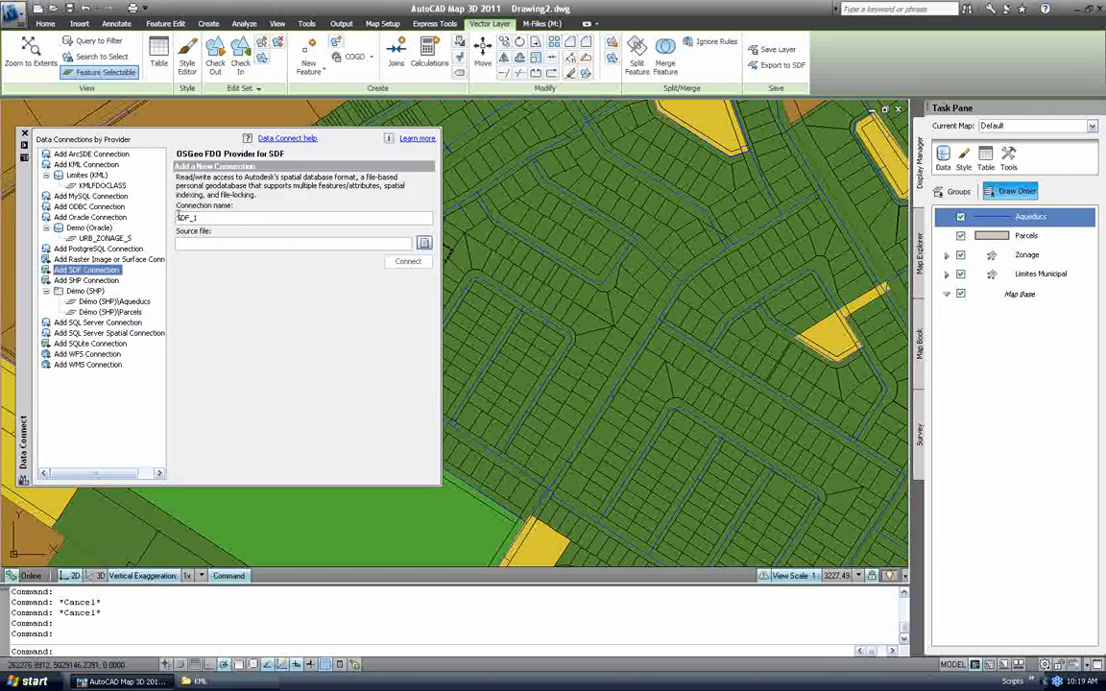
double_click(214, 218)
text(Démo ()
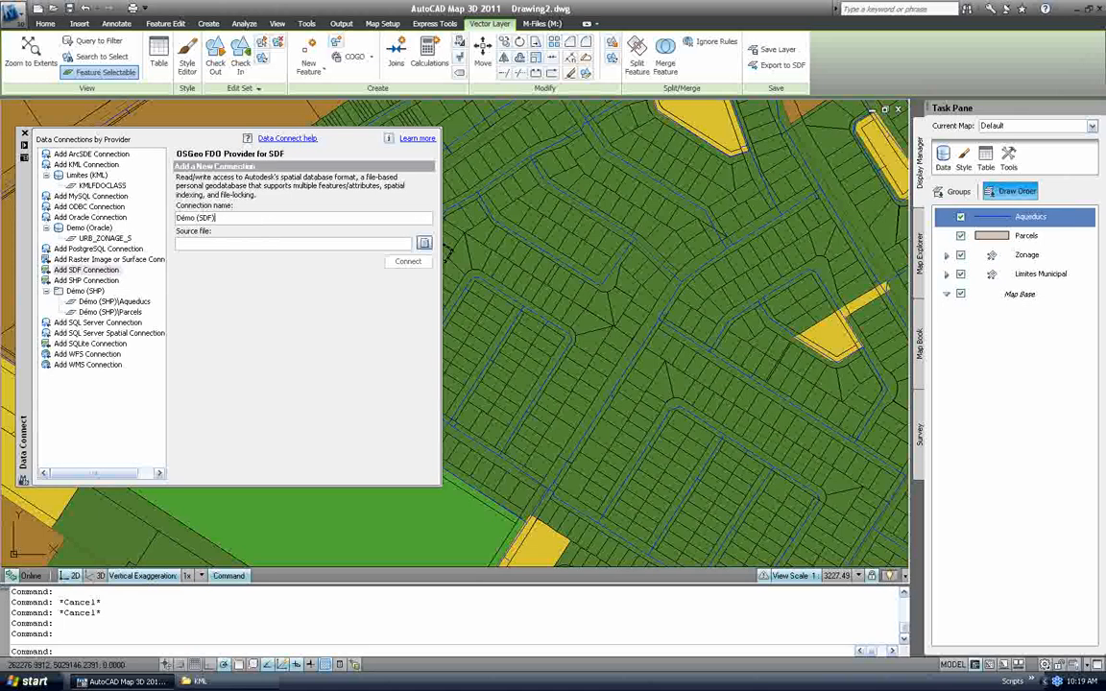
click(424, 244)
click(479, 193)
click(705, 375)
Connect to Démo (SDF), add its AQU_BORINC_P feature class to the map, and put away the data connection window.
mouse_move(24, 148)
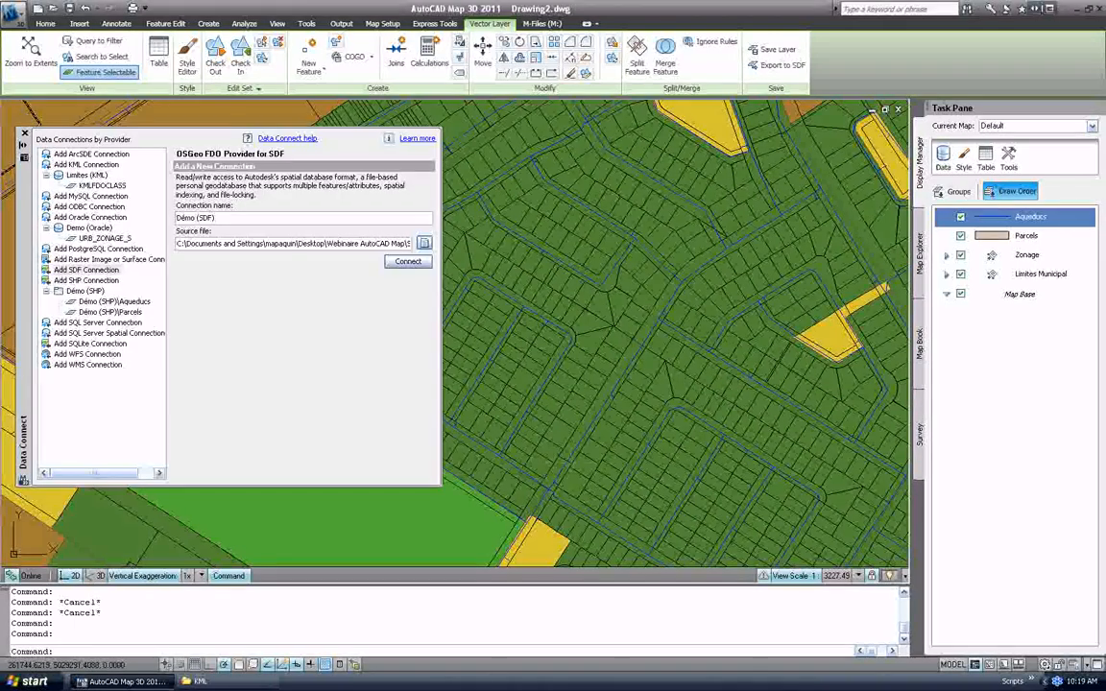
click(406, 260)
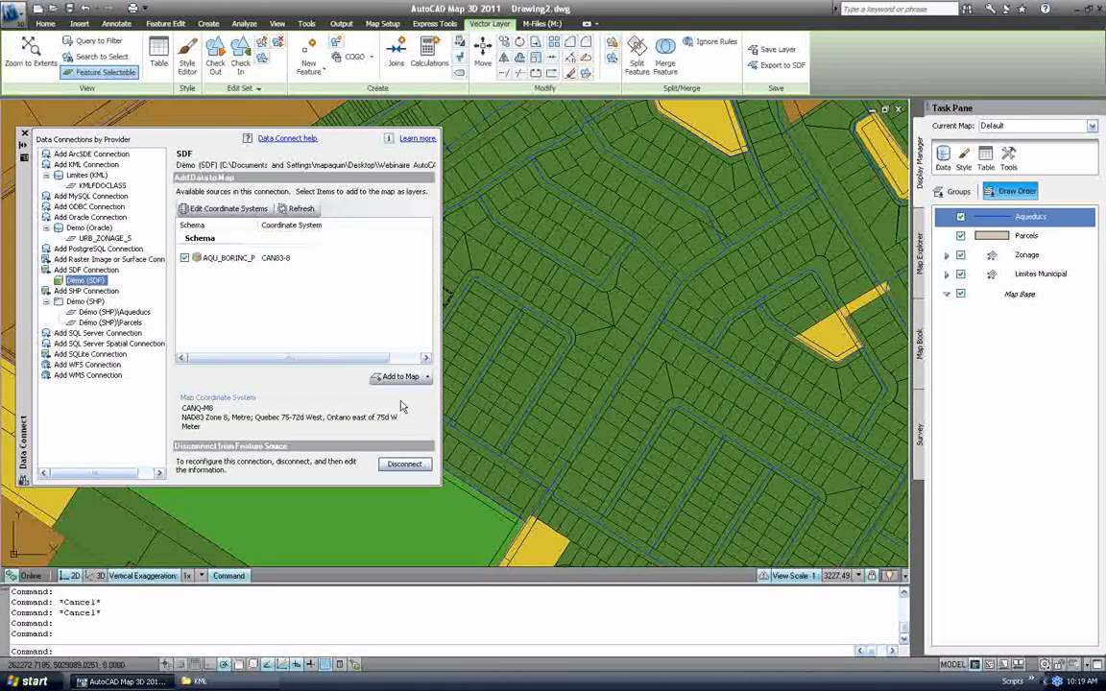
click(396, 376)
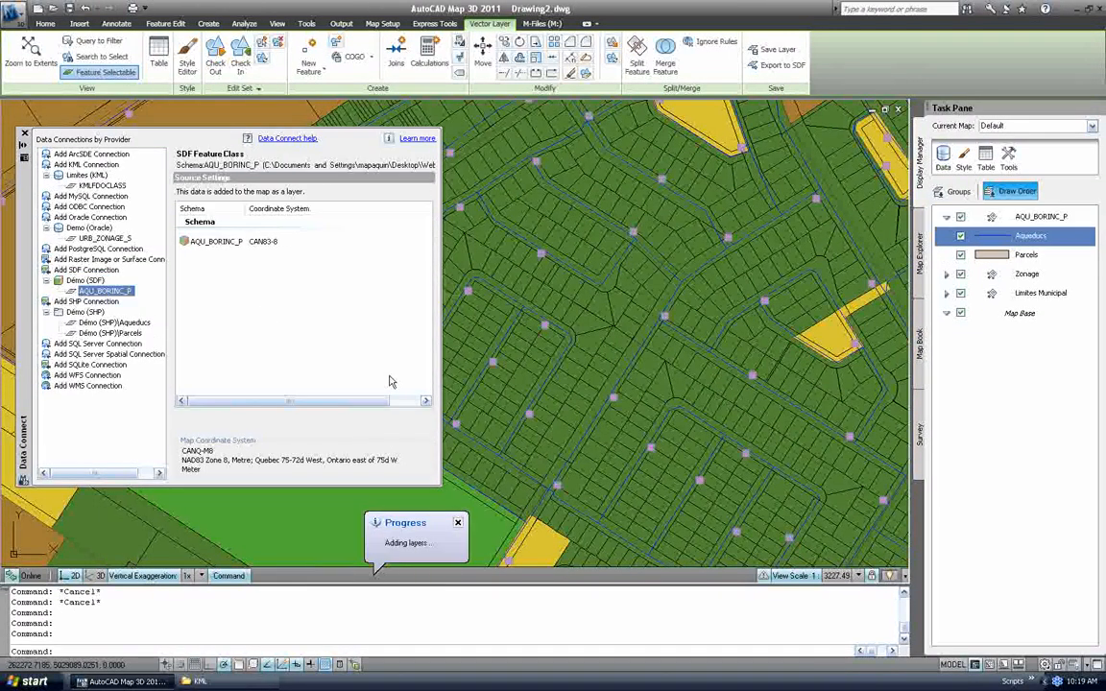
click(24, 135)
Assign the BF symbol from the current drawing to the AQU_BORINC_P layer's point style.
click(1014, 216)
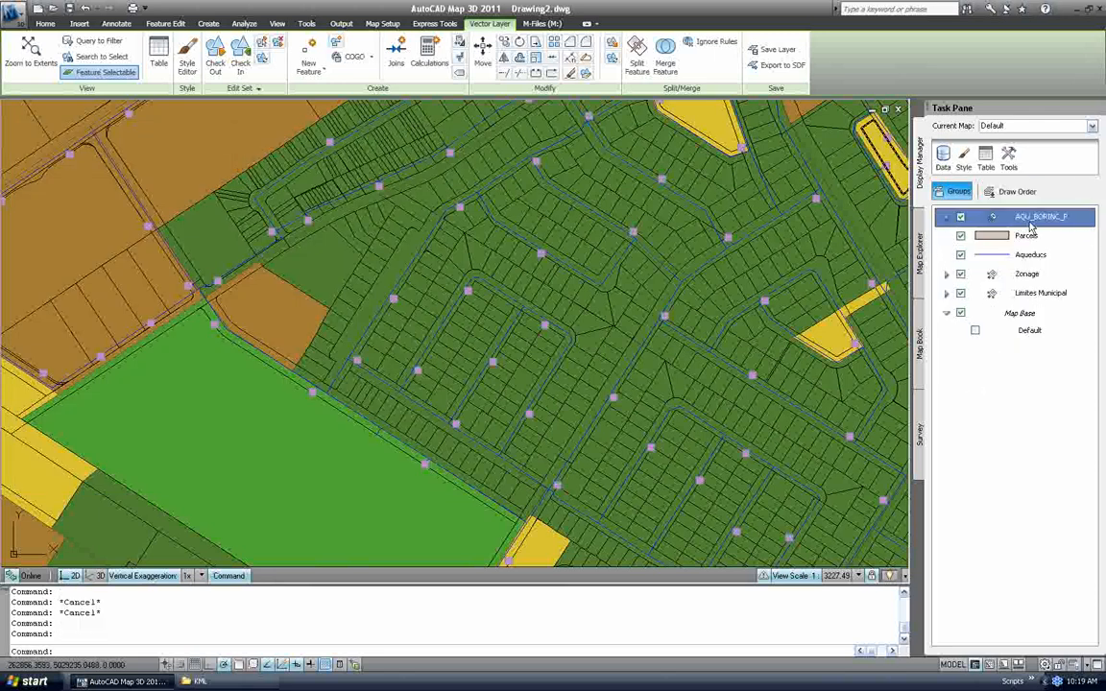
click(968, 159)
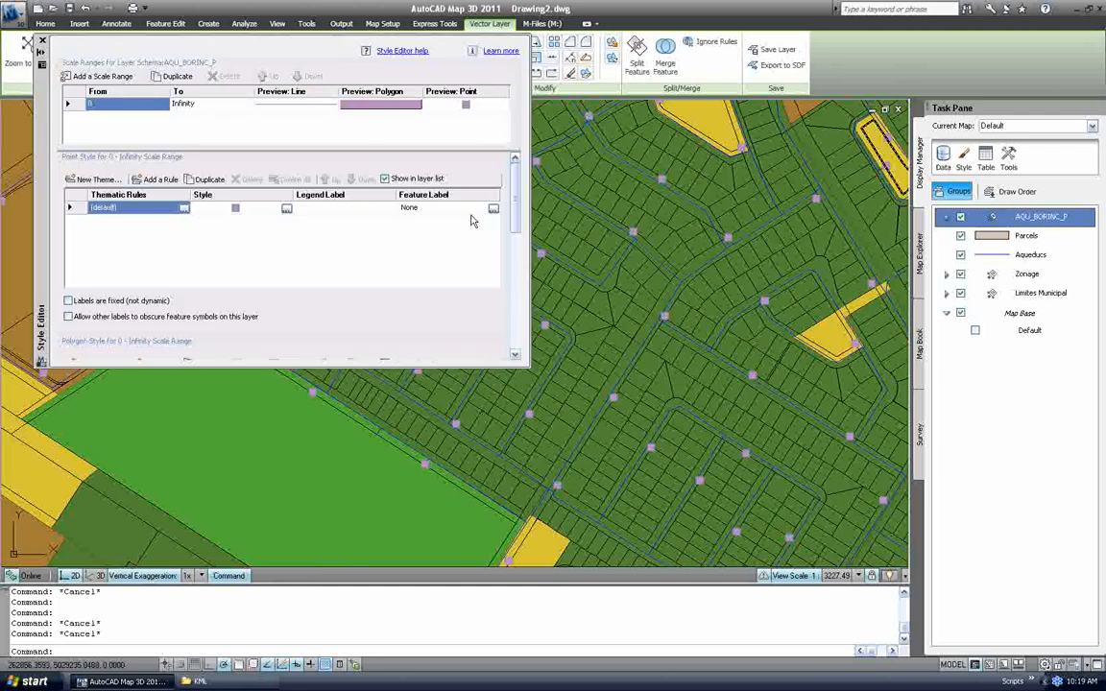
click(286, 208)
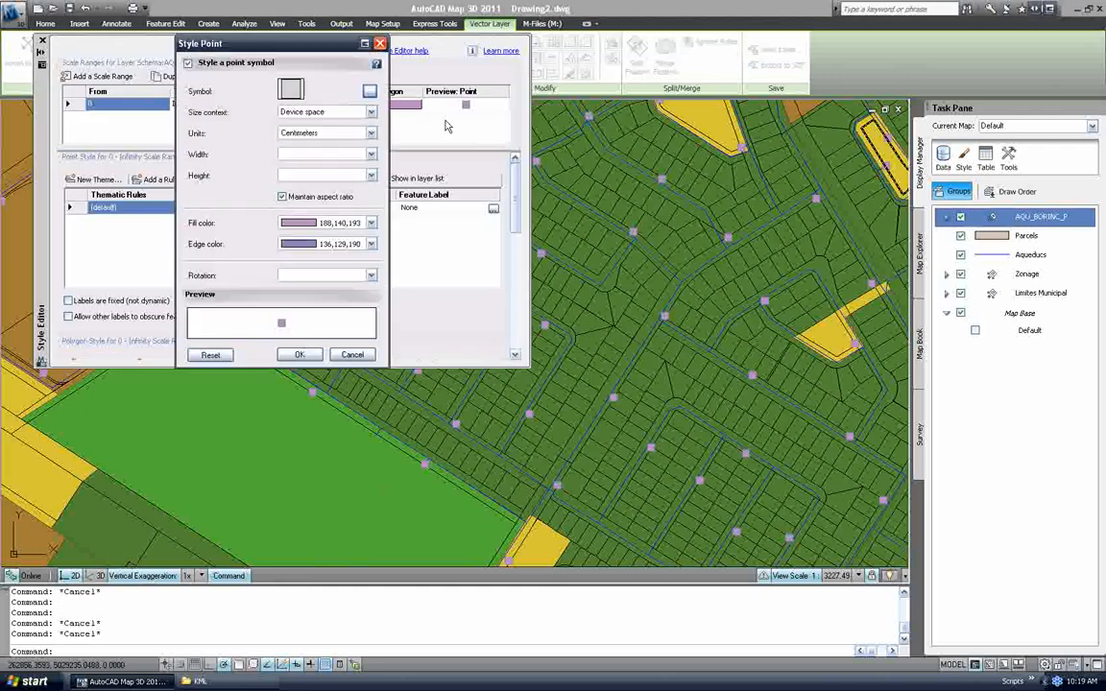
click(370, 93)
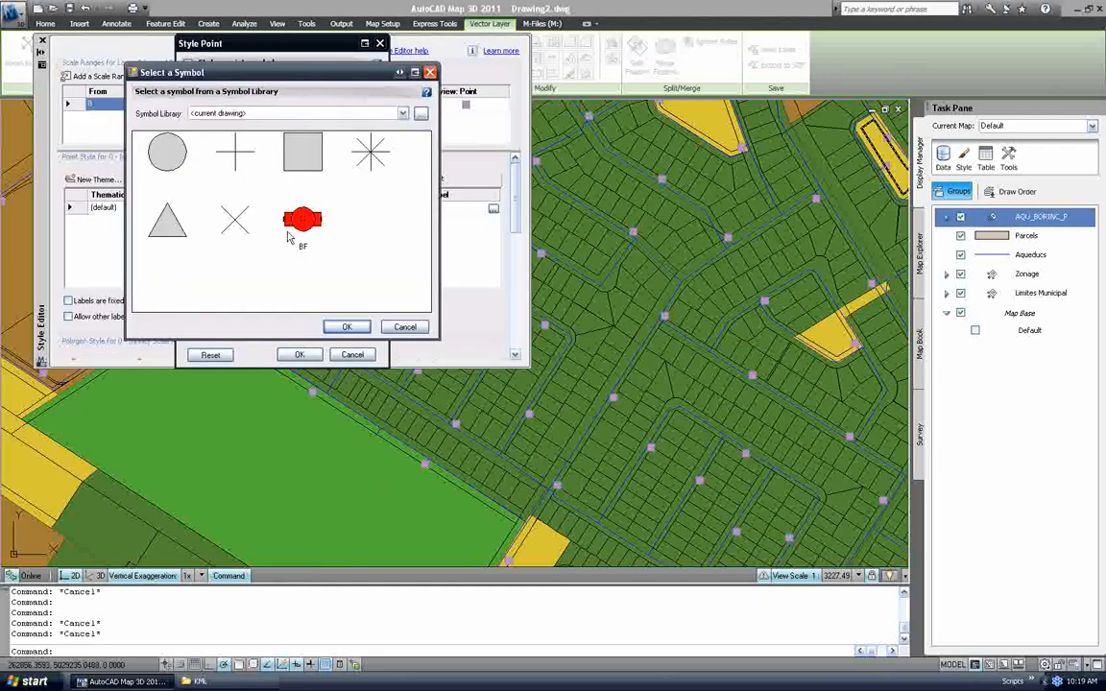
click(302, 239)
click(346, 326)
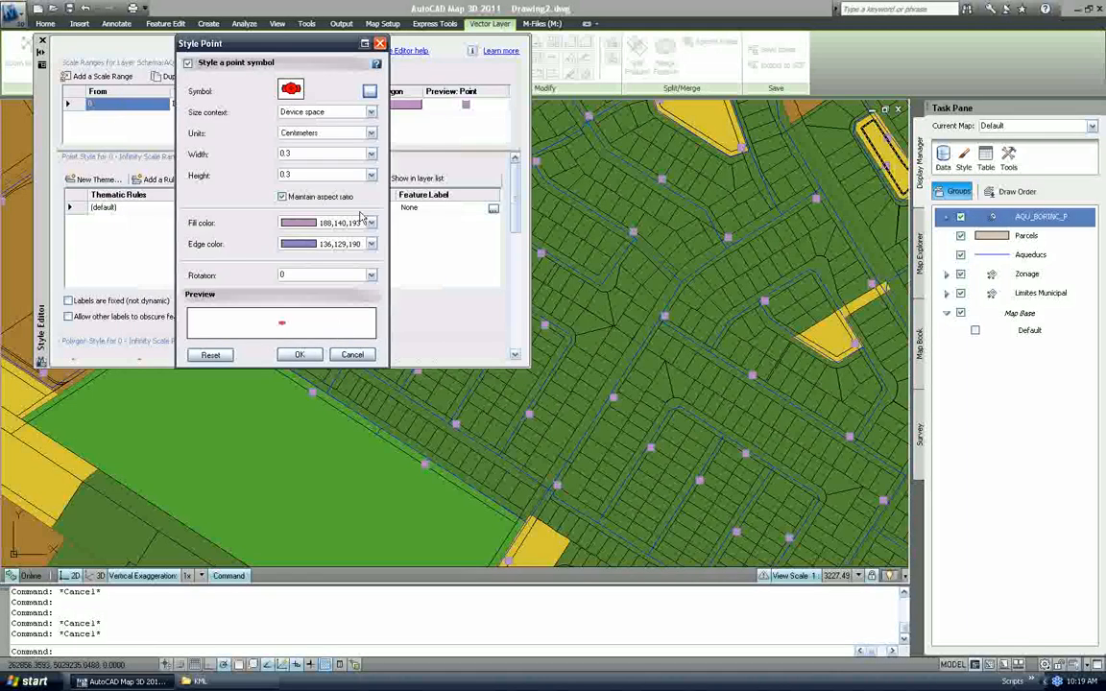
Size the BF symbol in map space, using meters as units and a width of 3.
click(369, 113)
click(298, 123)
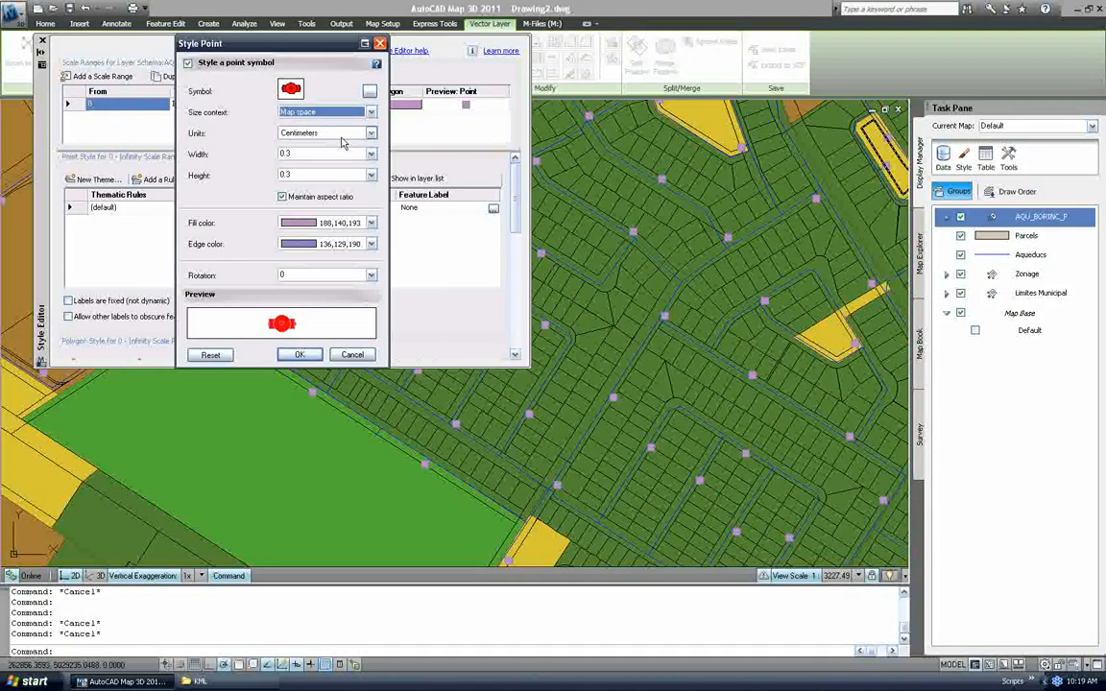
click(314, 133)
click(290, 205)
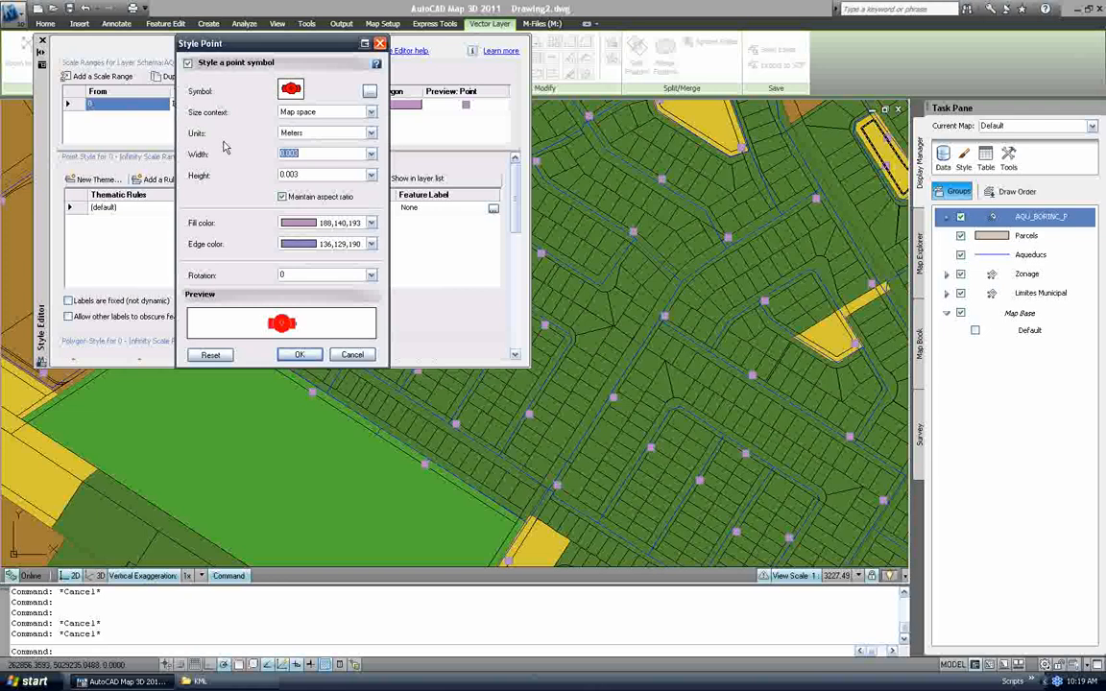
text(3)
Choose new fill and edge colours for the BF symbol and apply the point style.
click(298, 223)
click(298, 232)
click(298, 243)
scroll(294, 248, up, 2)
click(295, 265)
click(299, 354)
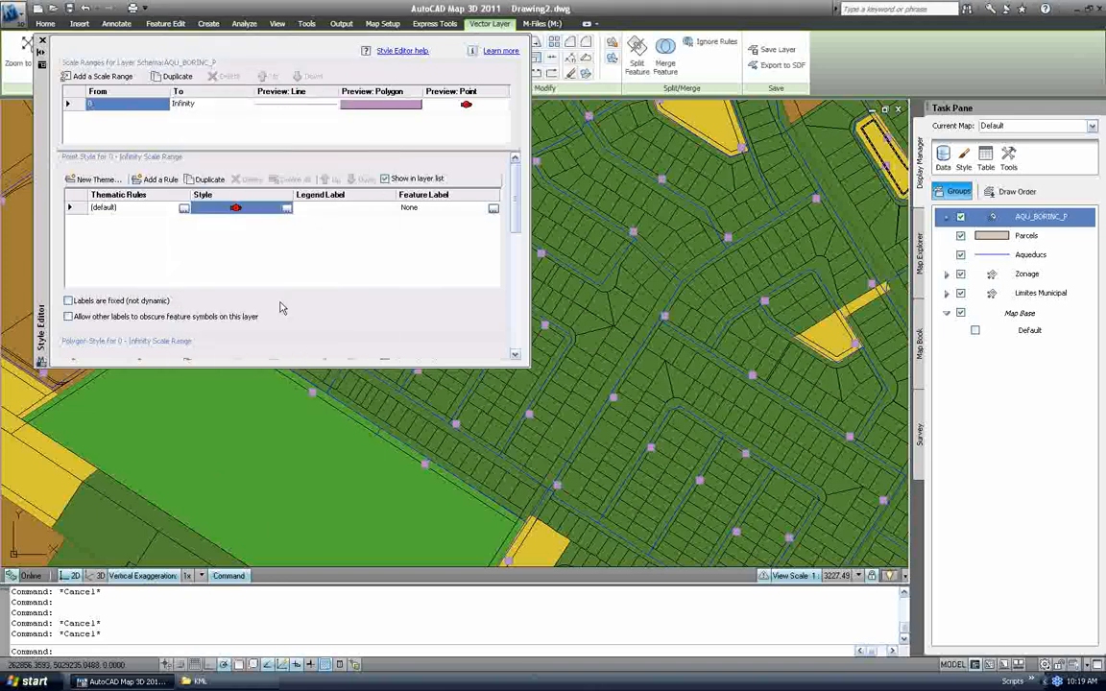
Set the upper limit of the AQU_BORINC_P layer's scale range to 5000, then hide and redisplay the layer.
click(205, 109)
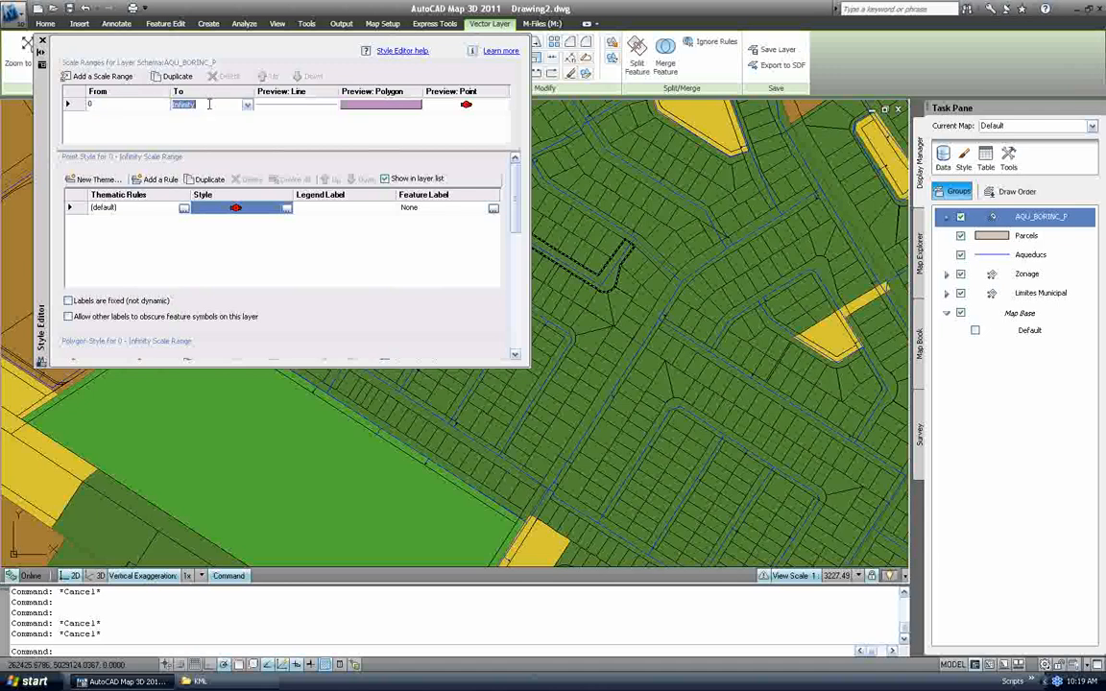
text(5000)
click(134, 105)
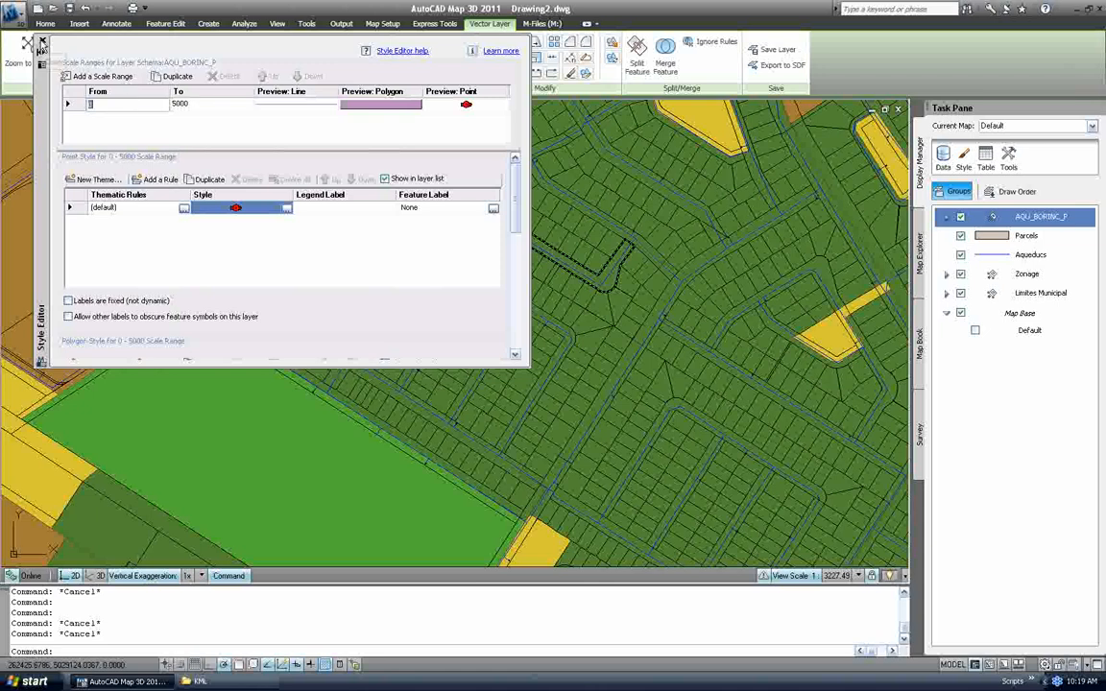
click(42, 42)
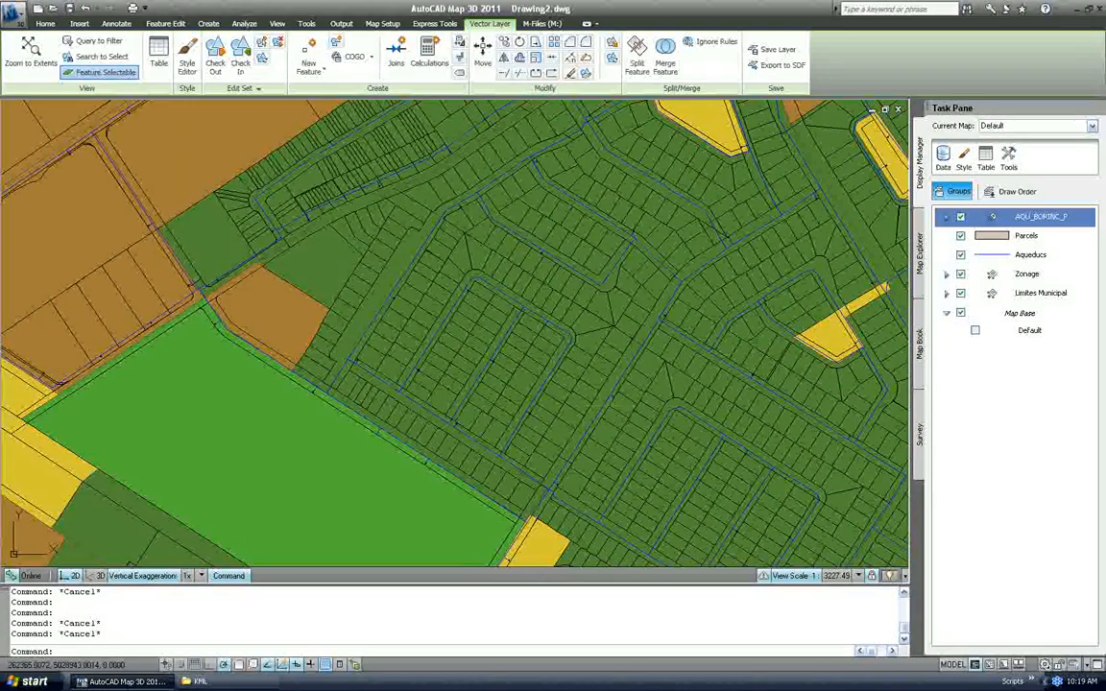
click(960, 218)
click(961, 218)
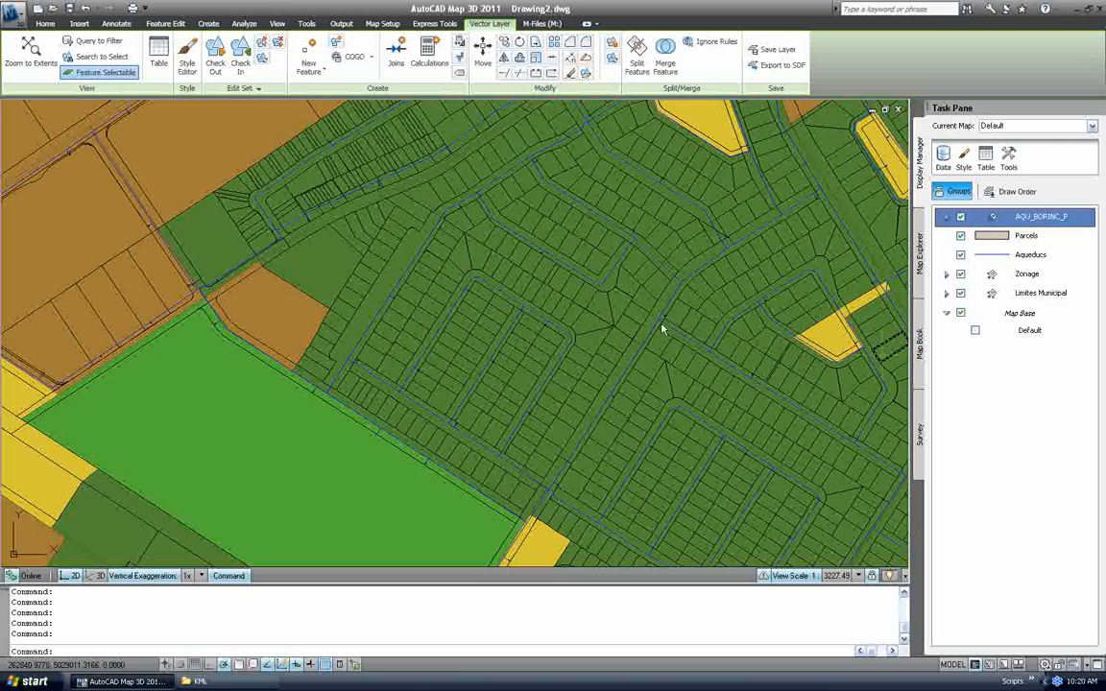
Inspect the feature properties of one BF hydrant symbol in the AQU_BORINC_P layer.
key(Escape)
scroll(665, 326, up, 2)
scroll(651, 307, up, 3)
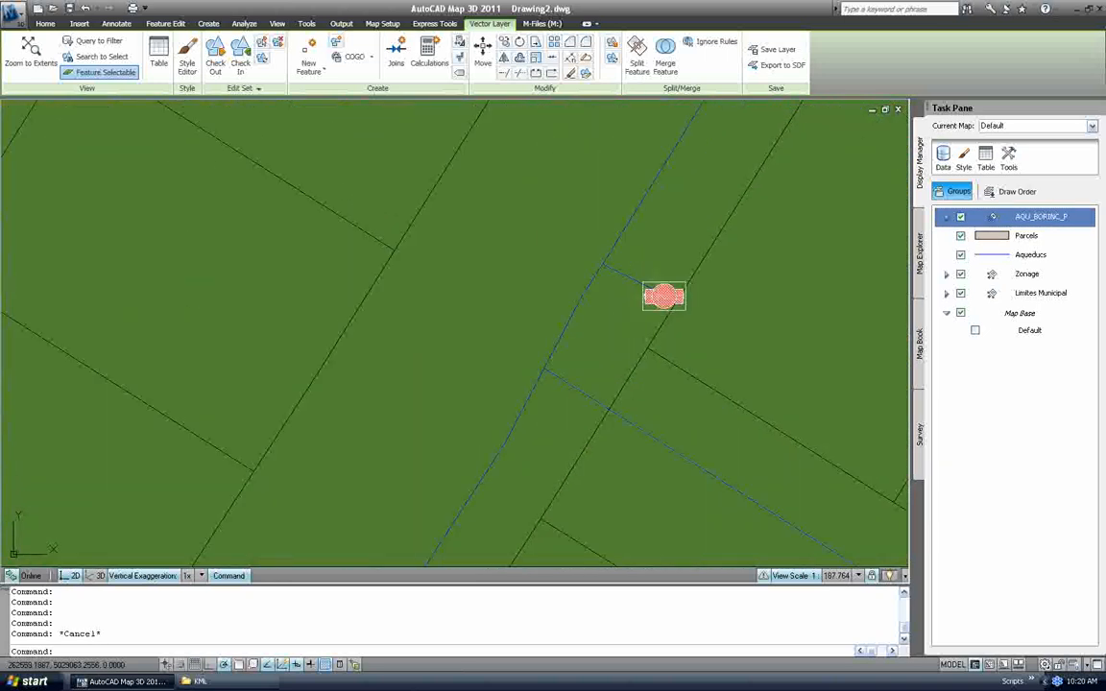
scroll(650, 307, up, 1)
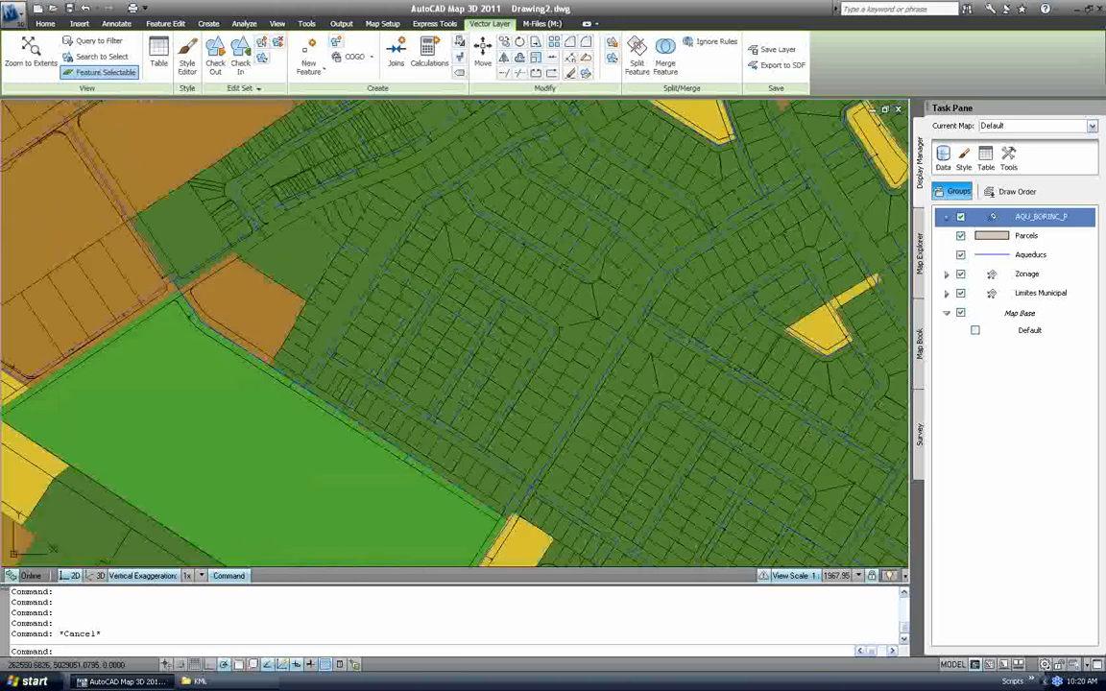
scroll(651, 293, up, 4)
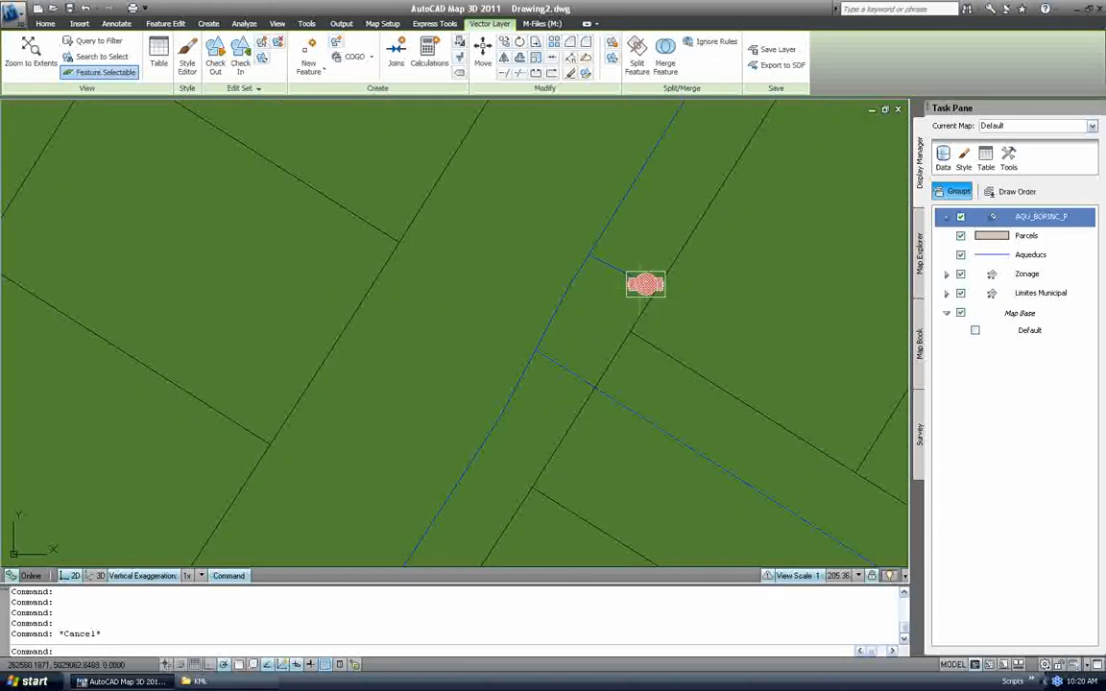
click(648, 286)
key(ctrl+1)
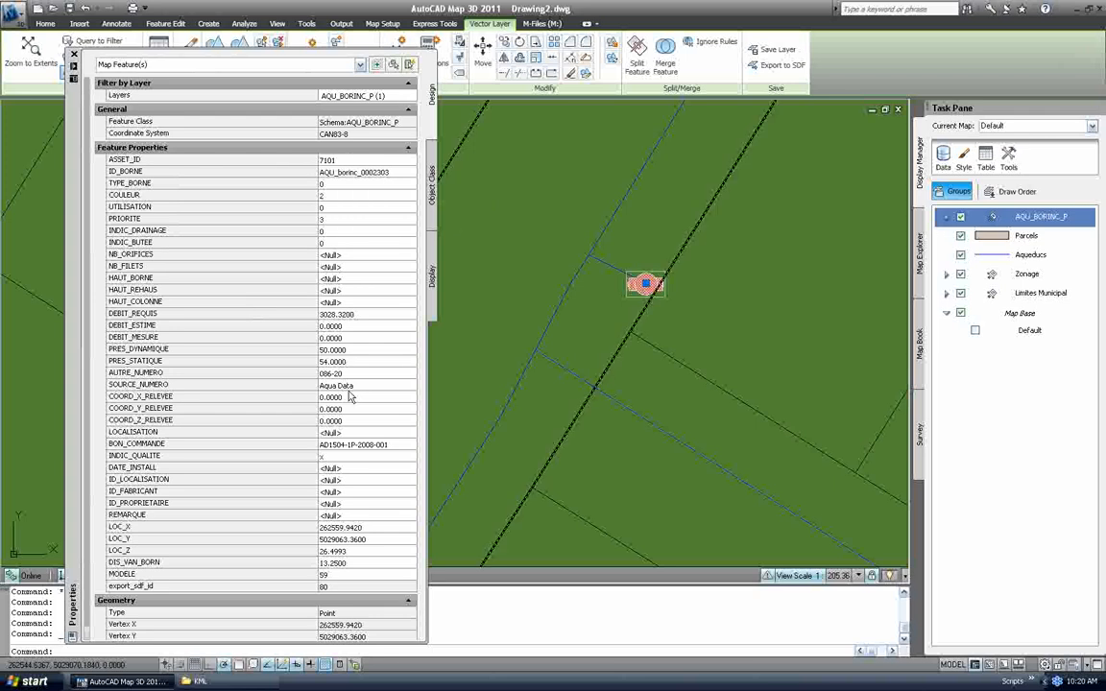
click(73, 54)
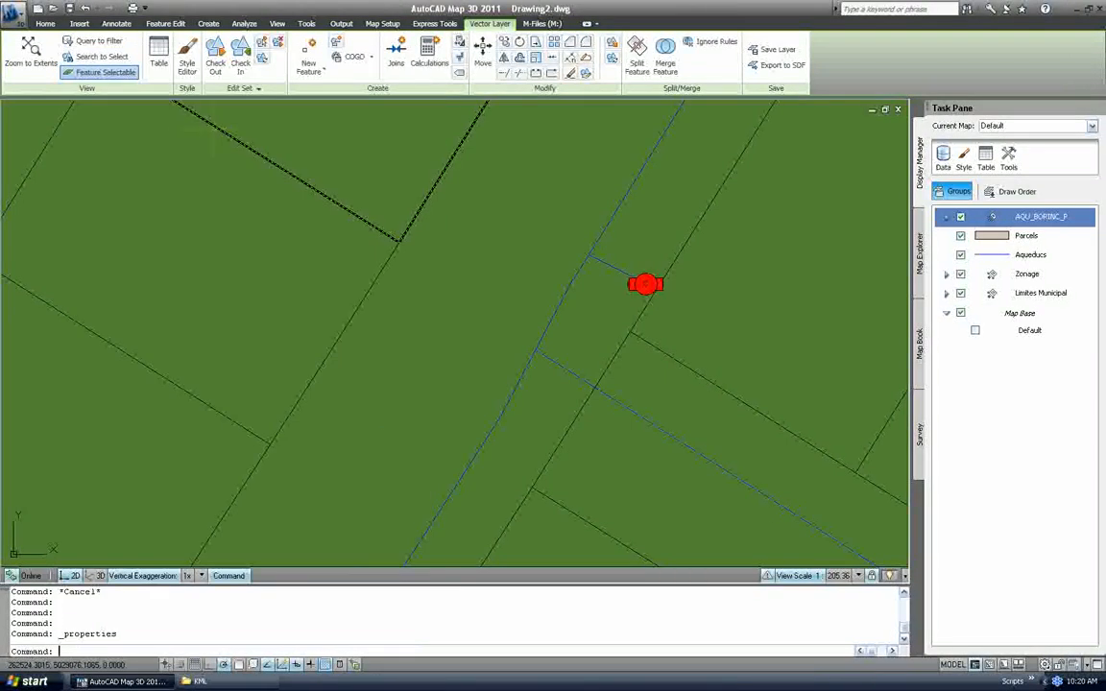
Inspect the feature properties of the parcel beside the hydrant.
click(735, 280)
double_click(745, 283)
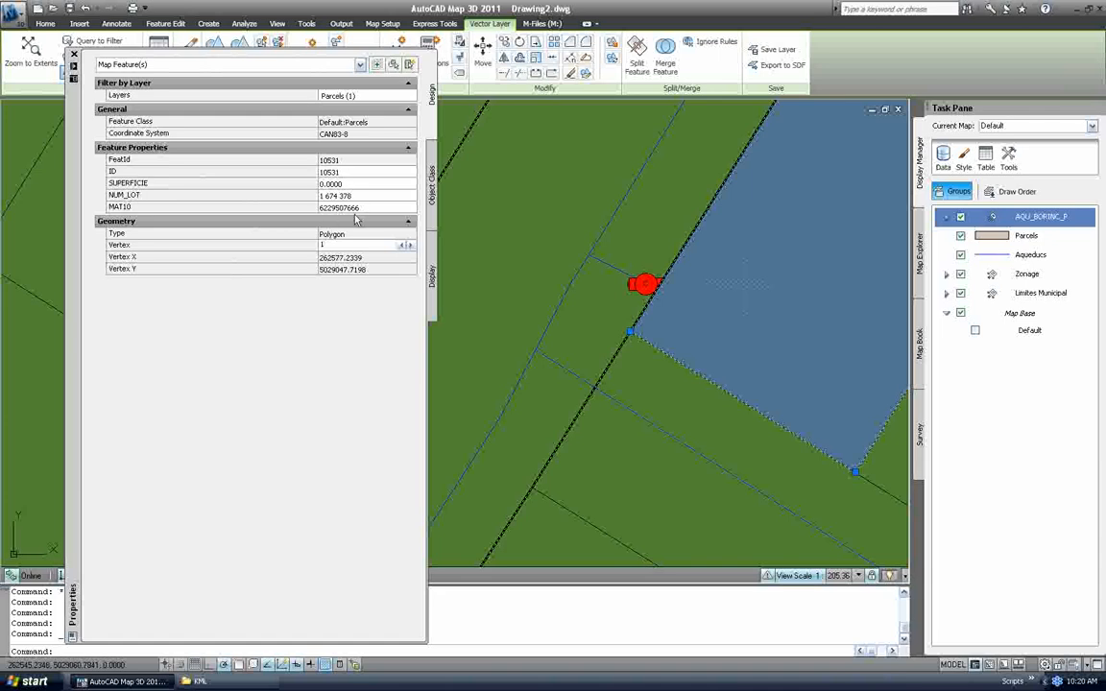
click(74, 54)
key(Escape)
scroll(703, 273, down, 6)
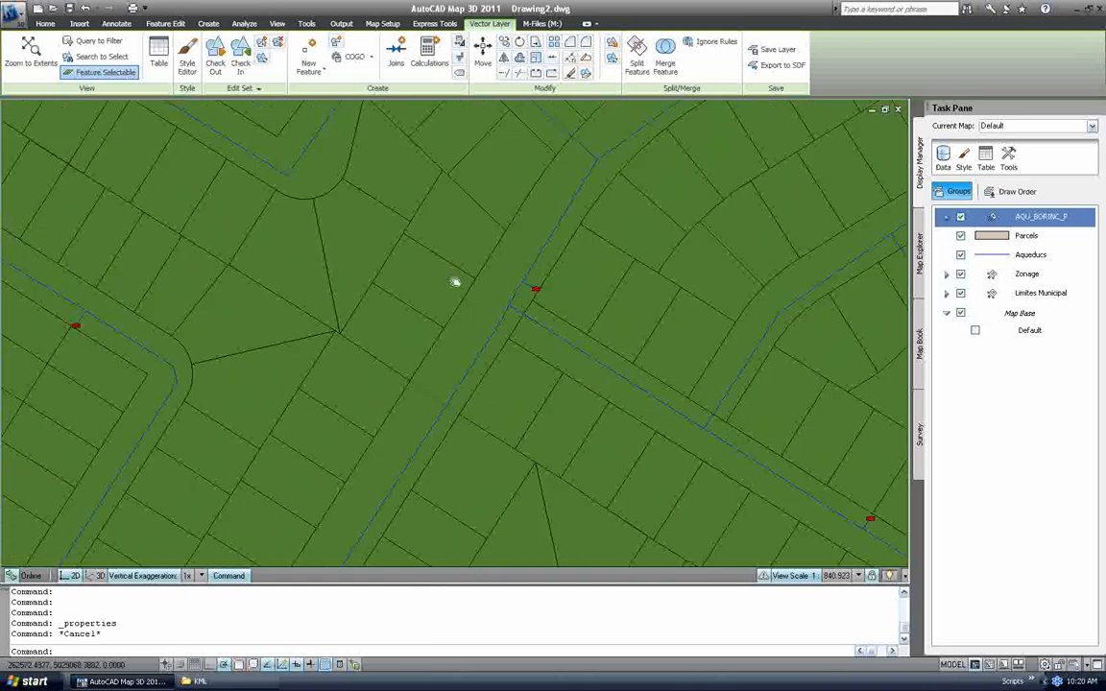
scroll(520, 304, down, 2)
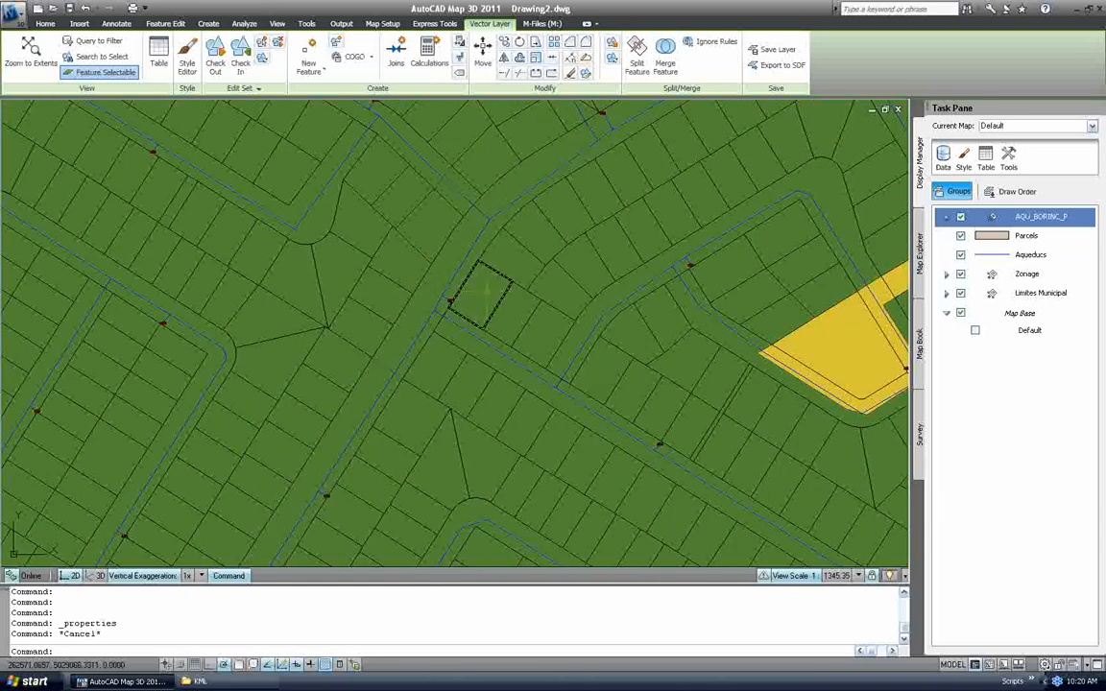
scroll(471, 284, up, 3)
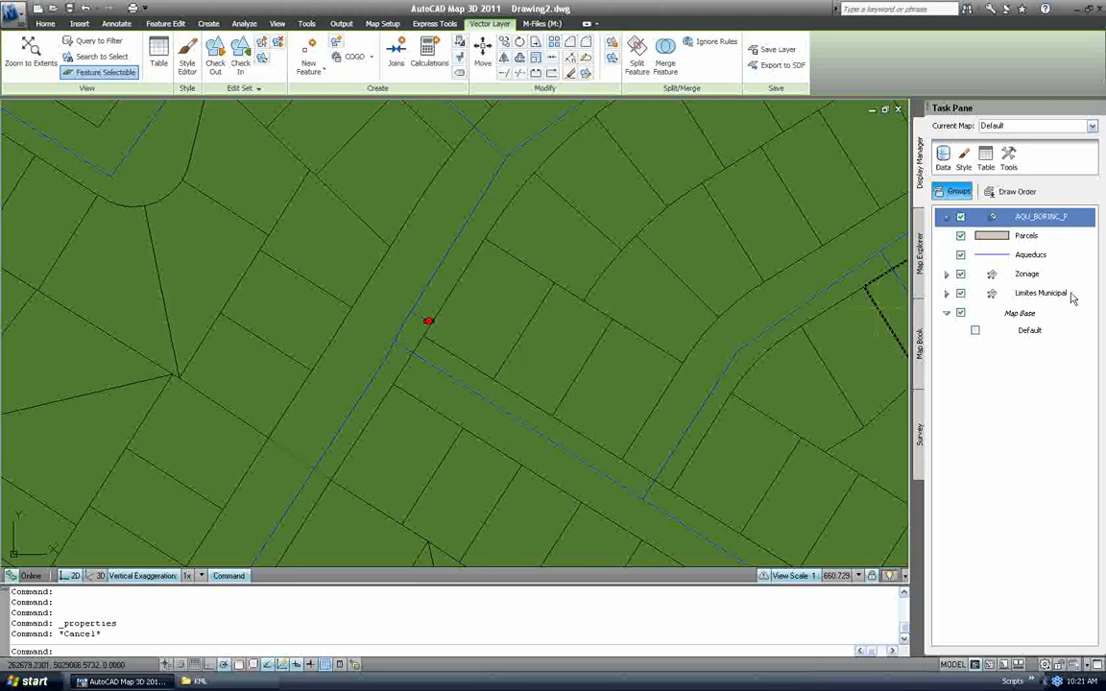
Show the Zonage layer's data table and locate several zones on the map from their records.
click(1023, 276)
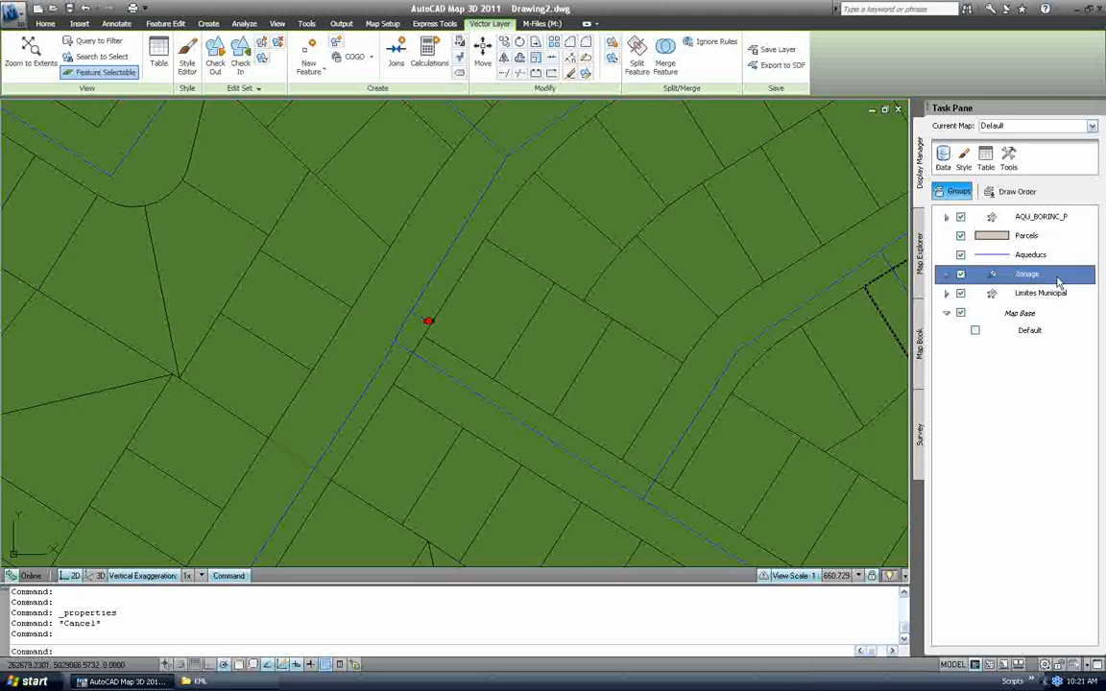
click(984, 157)
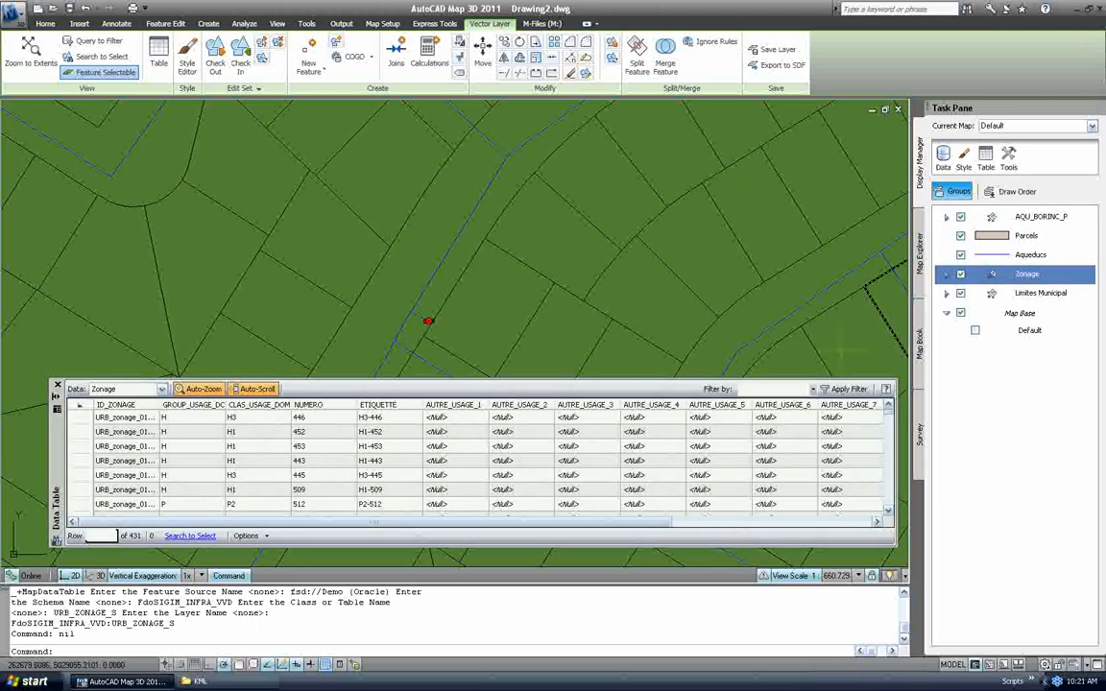
drag(189, 523, 147, 527)
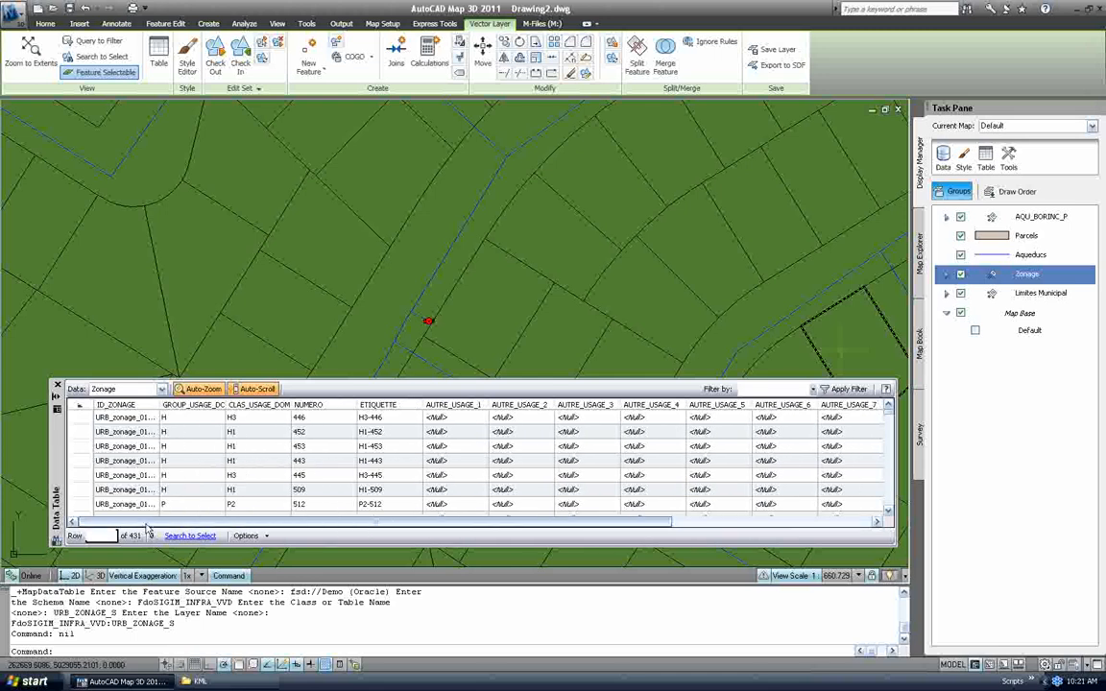
click(80, 448)
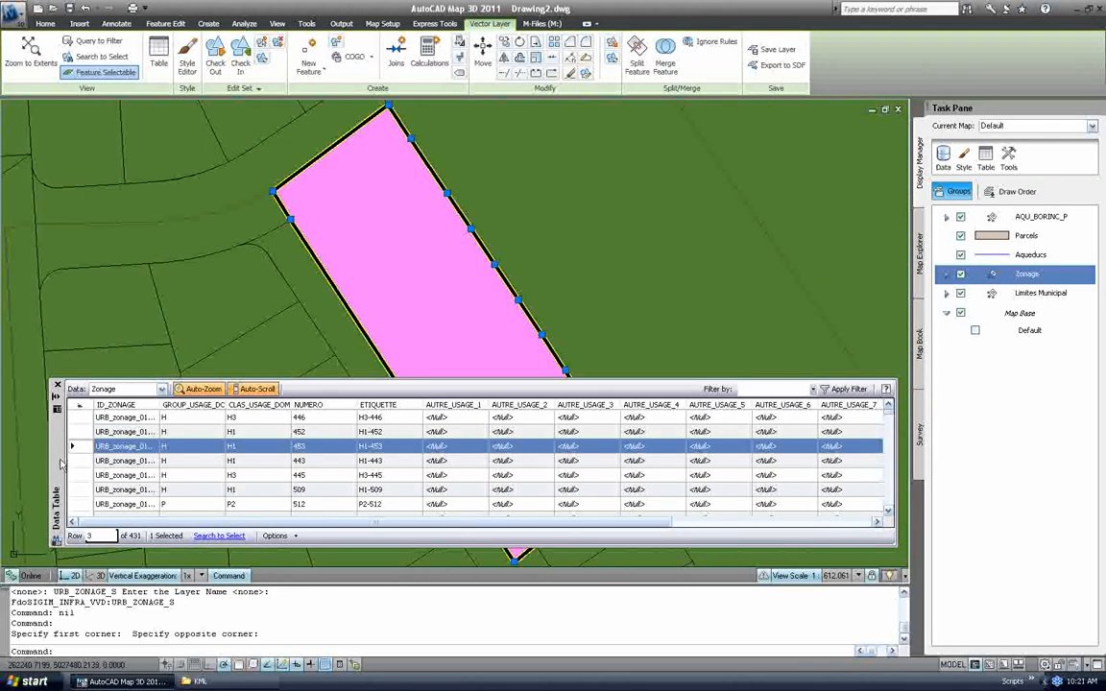
click(81, 461)
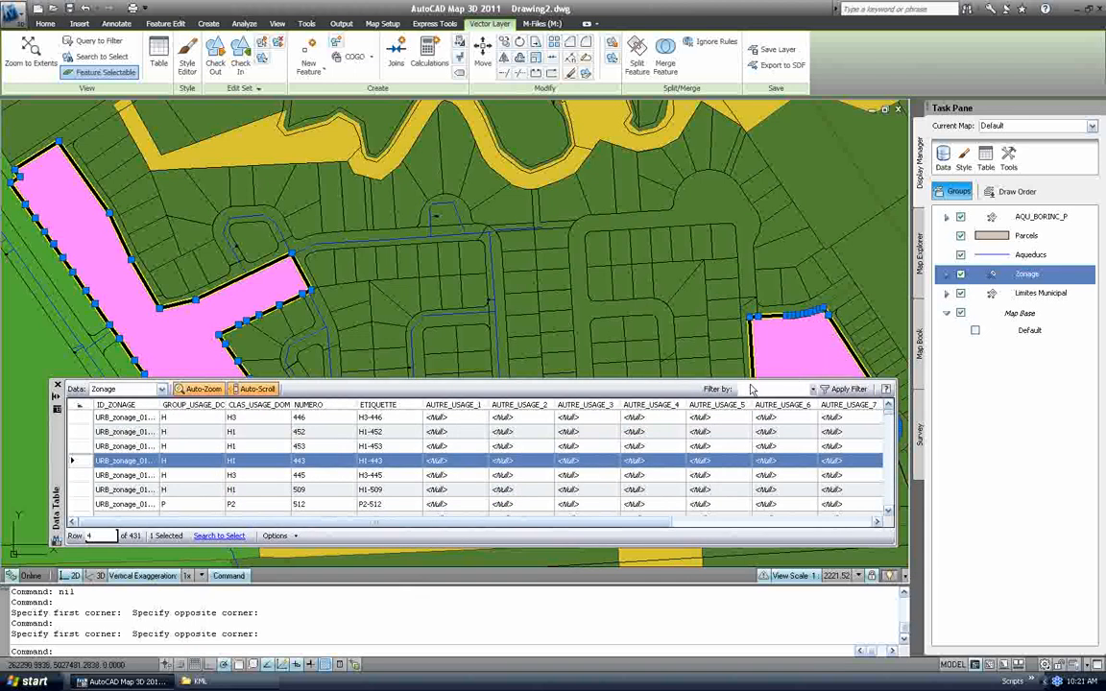
click(754, 388)
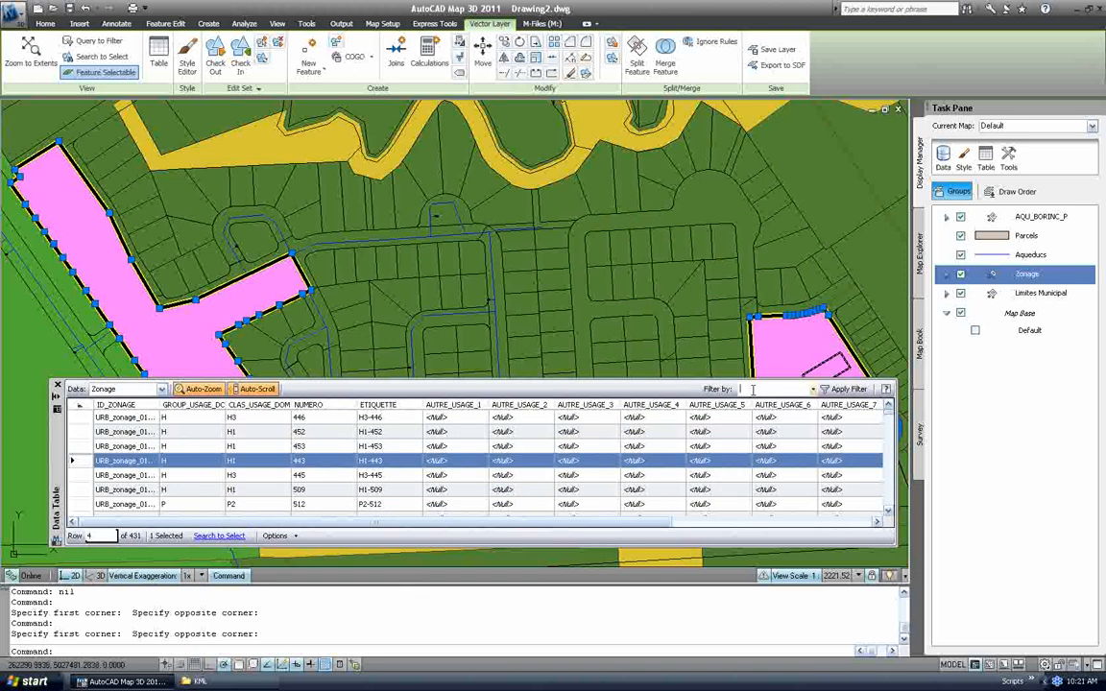
click(82, 477)
click(77, 491)
click(79, 447)
Switch the data table to the Aqueducs layer and locate its second and third records on the map.
click(161, 389)
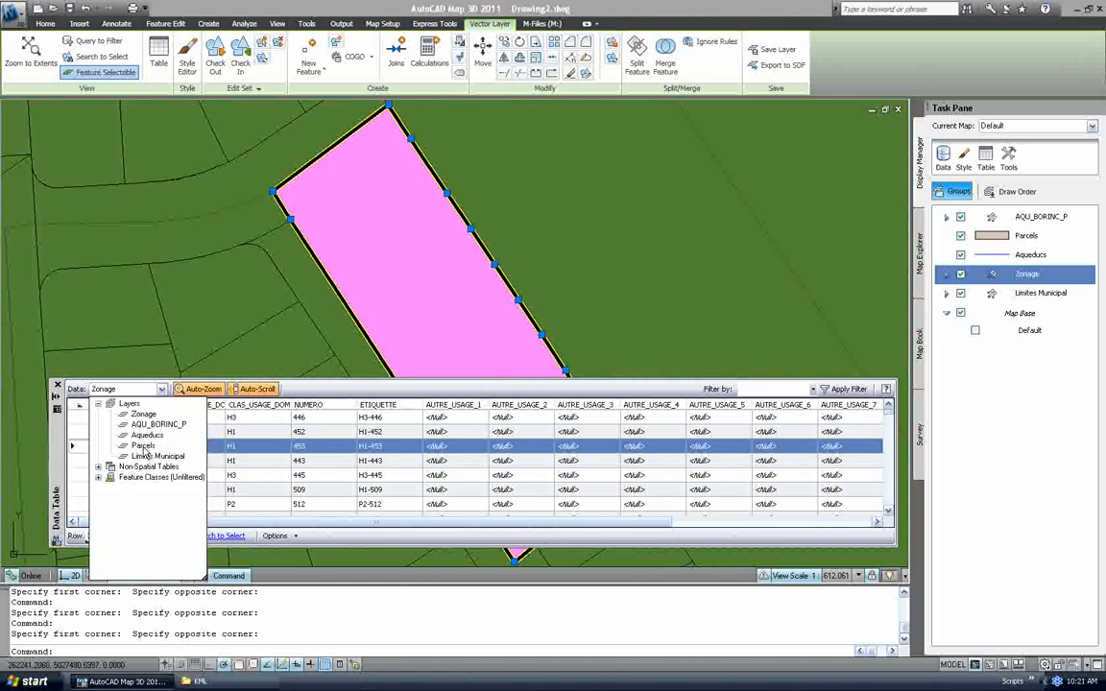
click(149, 436)
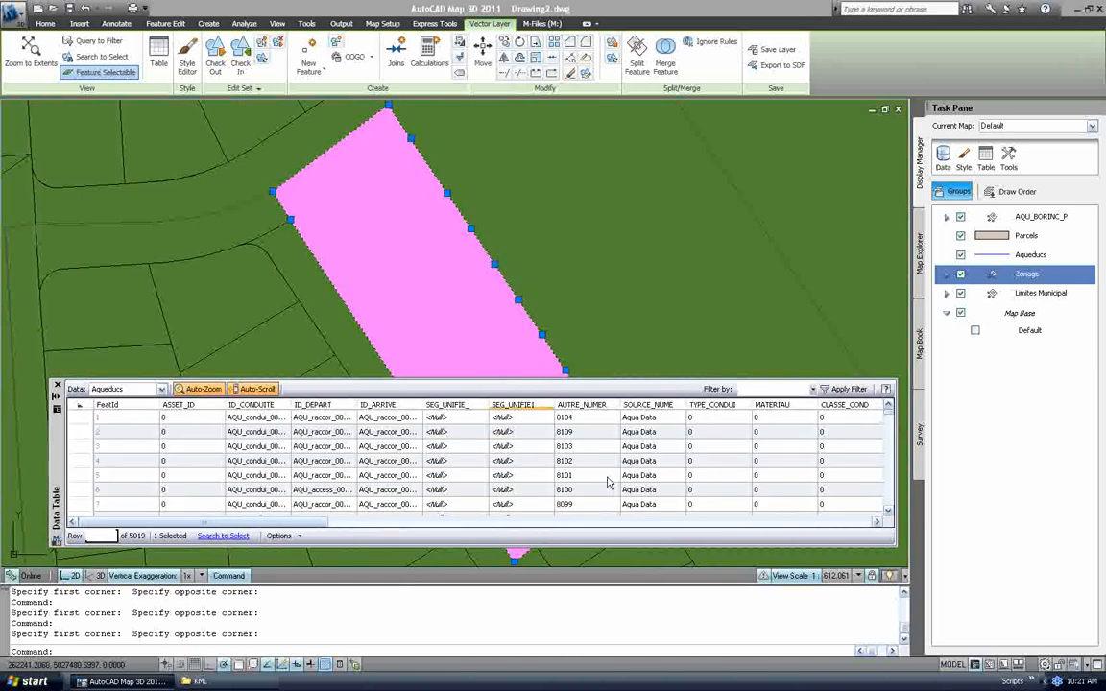
click(74, 433)
click(76, 447)
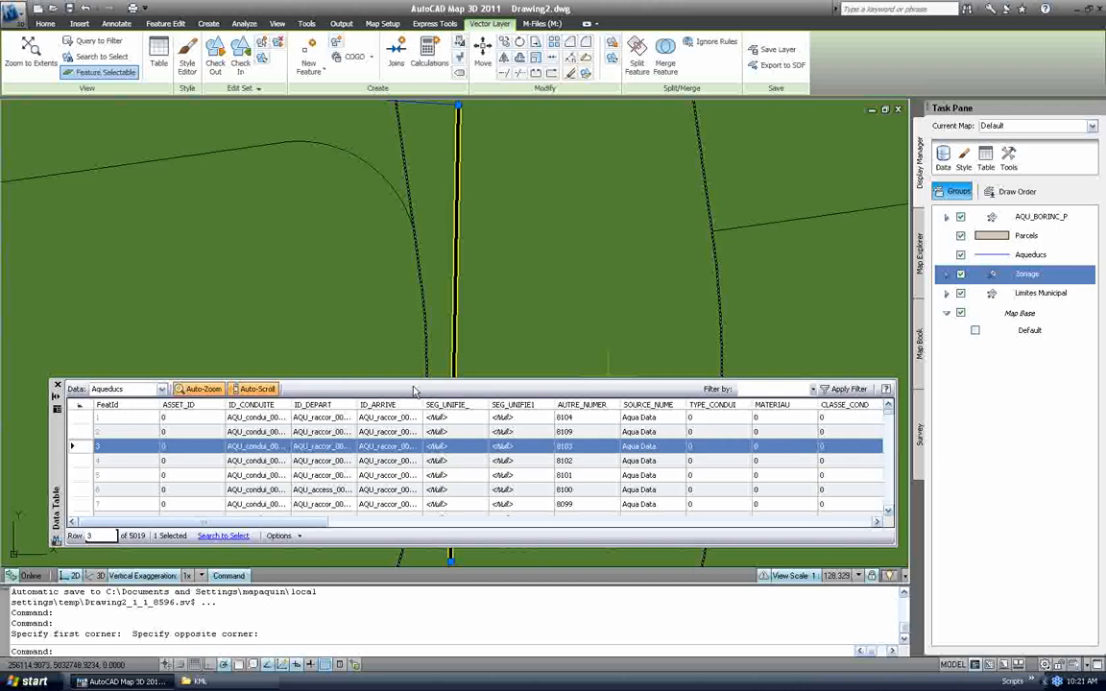
Collapse the data table and examine the zoning, parcels and aqueducts across the whole map and in the residential area.
click(55, 399)
scroll(677, 317, down, 5)
scroll(677, 320, down, 4)
middle_drag(596, 329, 505, 435)
scroll(503, 438, down, 4)
scroll(503, 437, down, 5)
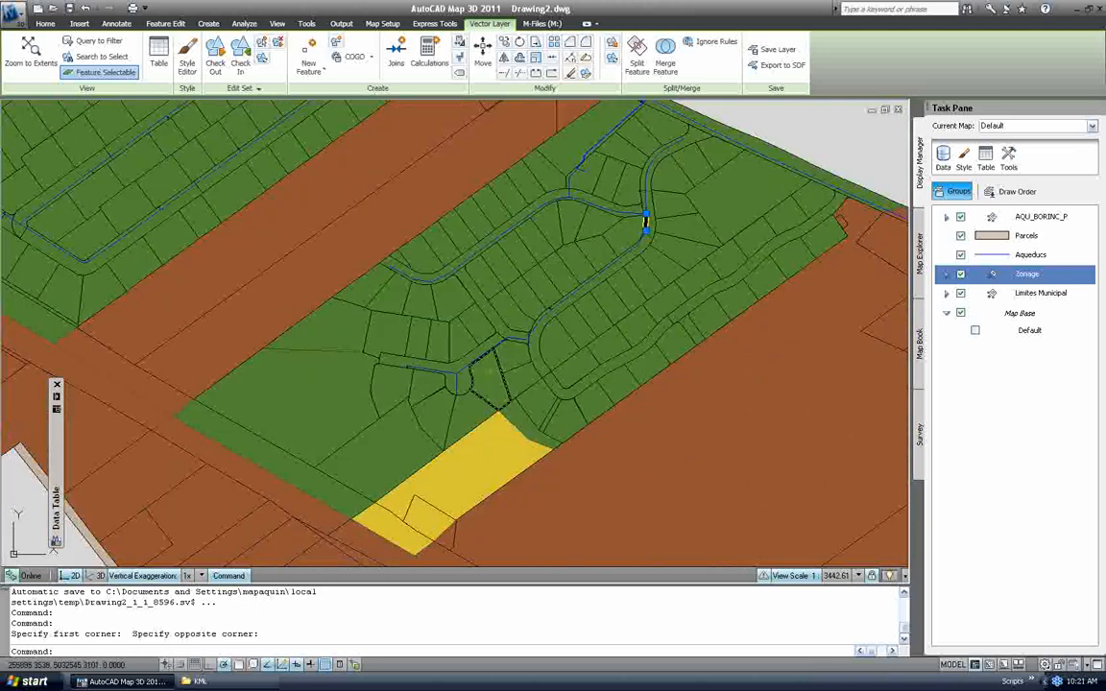
shift+middle_drag(407, 387, 567, 358)
scroll(484, 336, down, 4)
scroll(549, 403, up, 5)
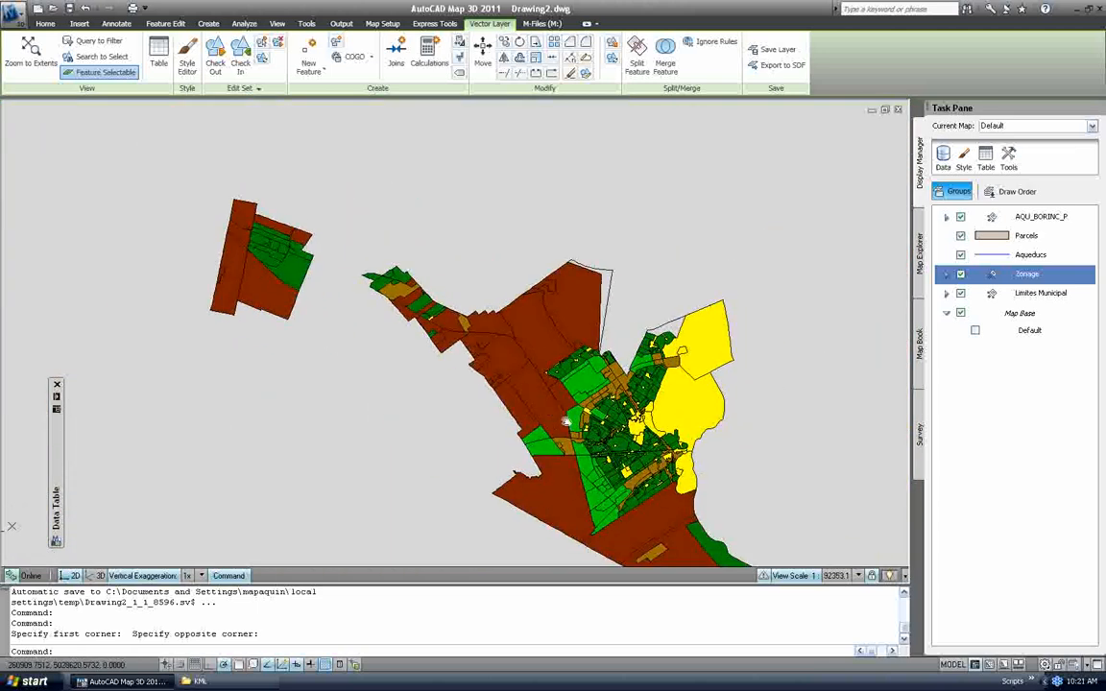
scroll(570, 409, up, 3)
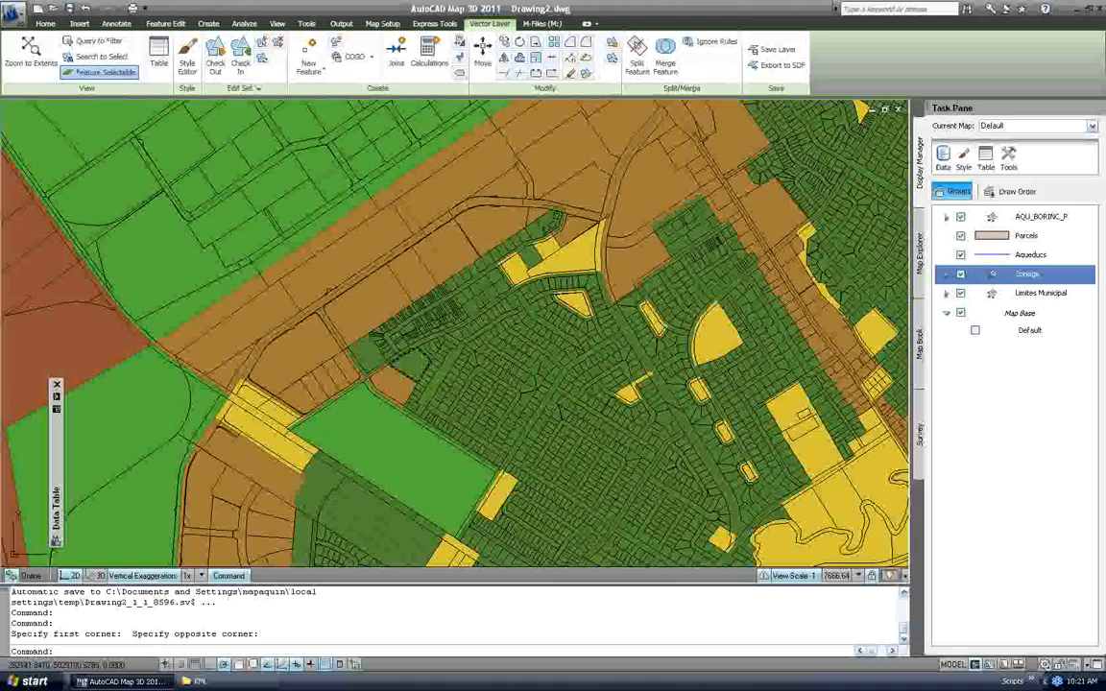
scroll(494, 407, down, 4)
scroll(509, 409, up, 1)
scroll(509, 403, up, 5)
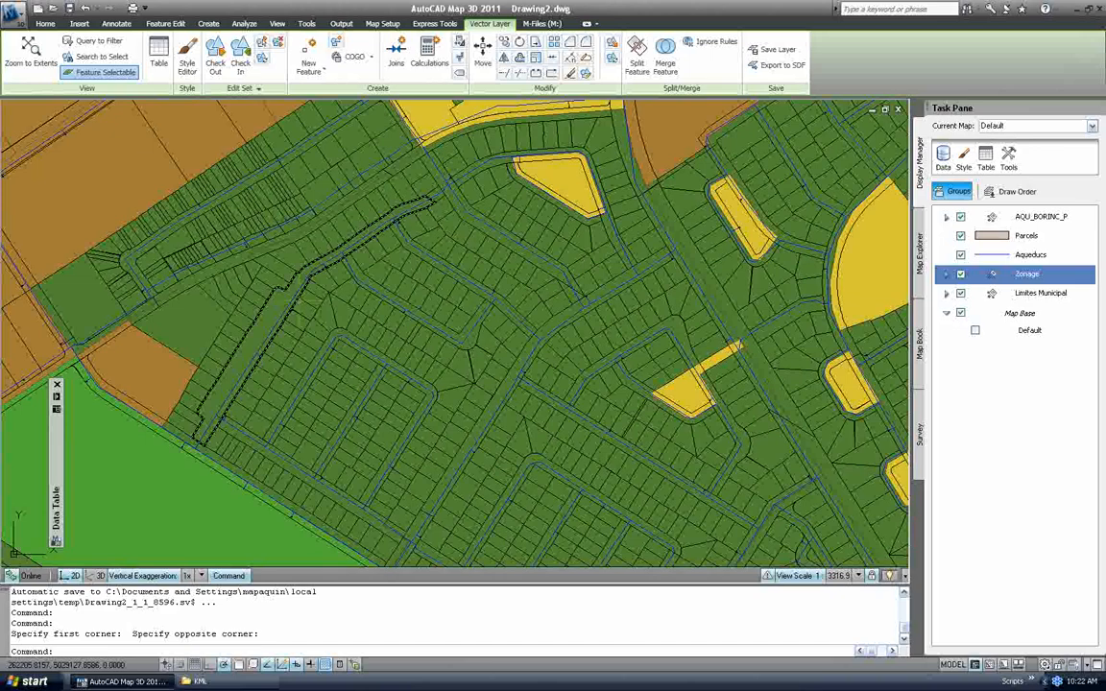
scroll(185, 247, down, 2)
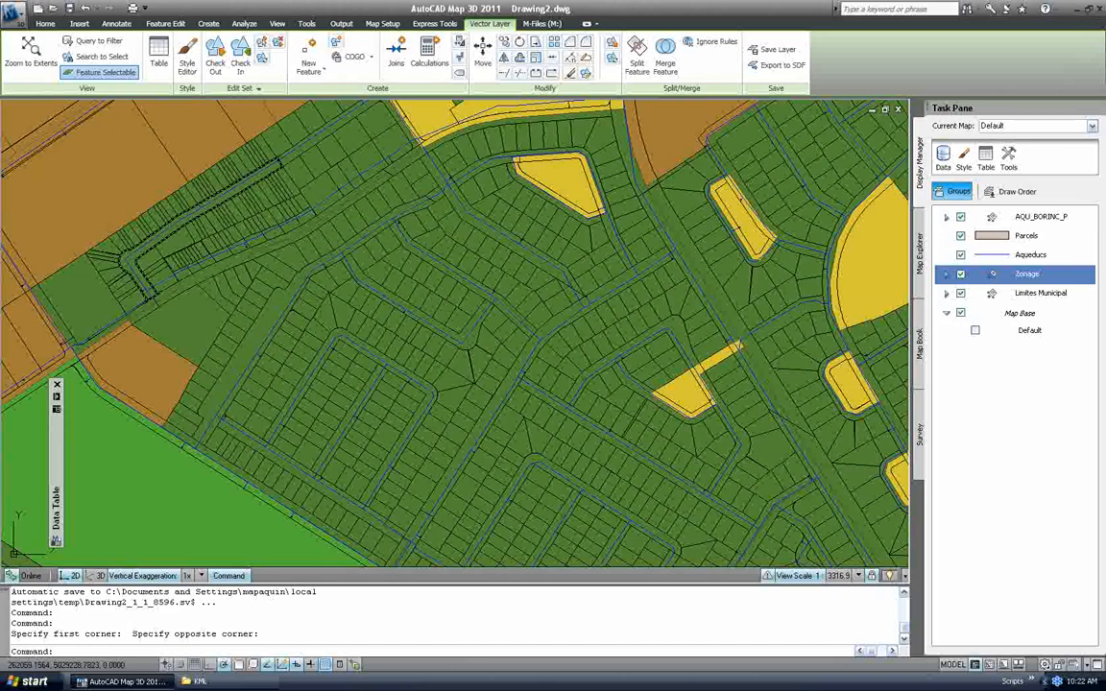
middle_drag(185, 247, 336, 298)
scroll(330, 290, up, 2)
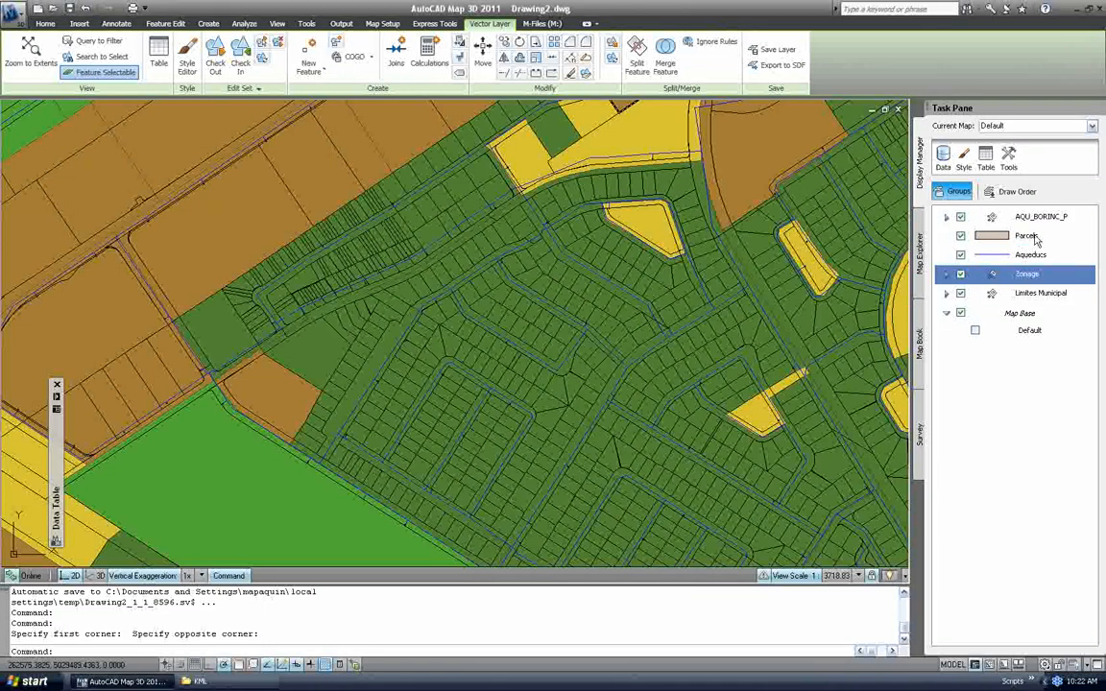
View the Parcels and Zonage attribute records in the data table, then close the table.
mouse_move(58, 396)
click(161, 390)
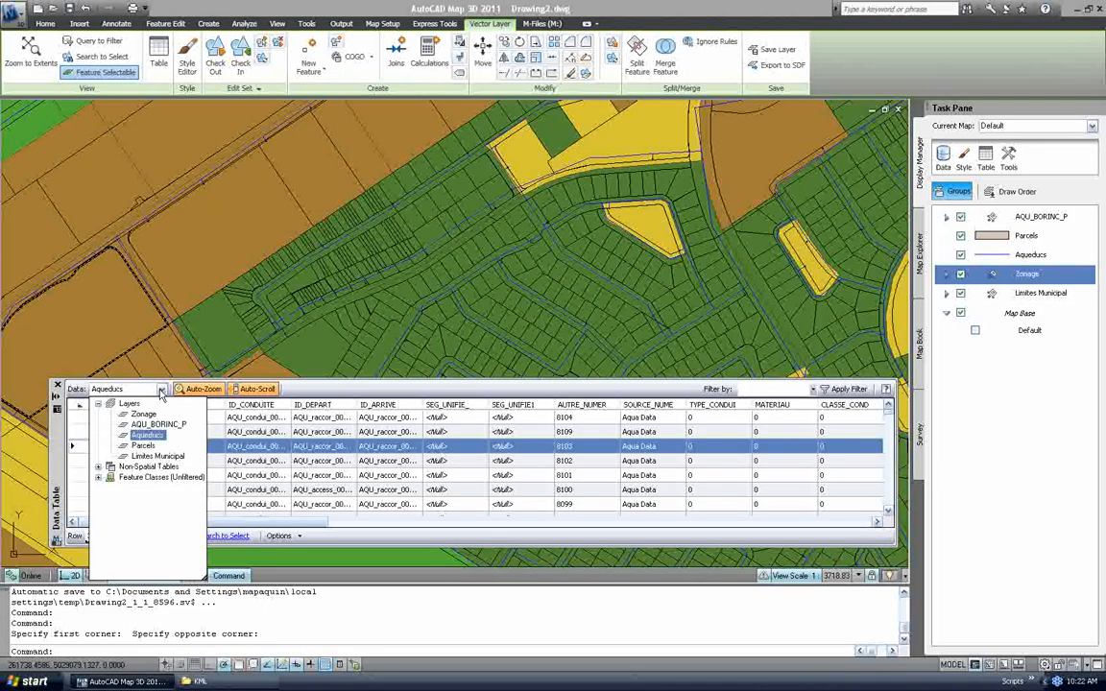
click(142, 445)
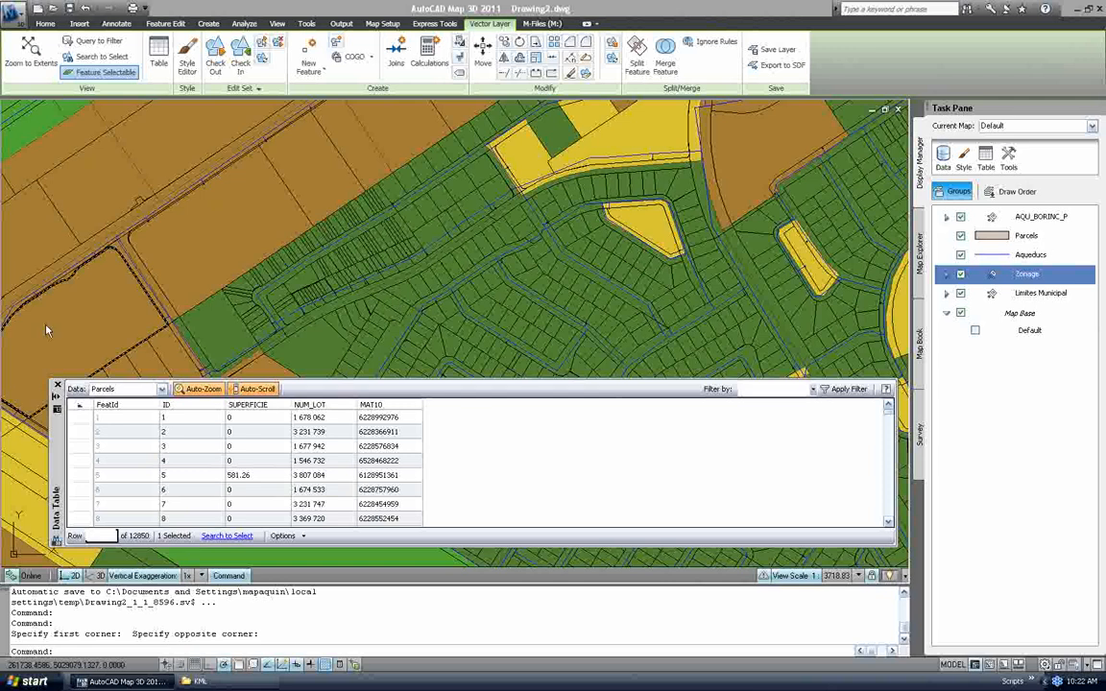
click(146, 389)
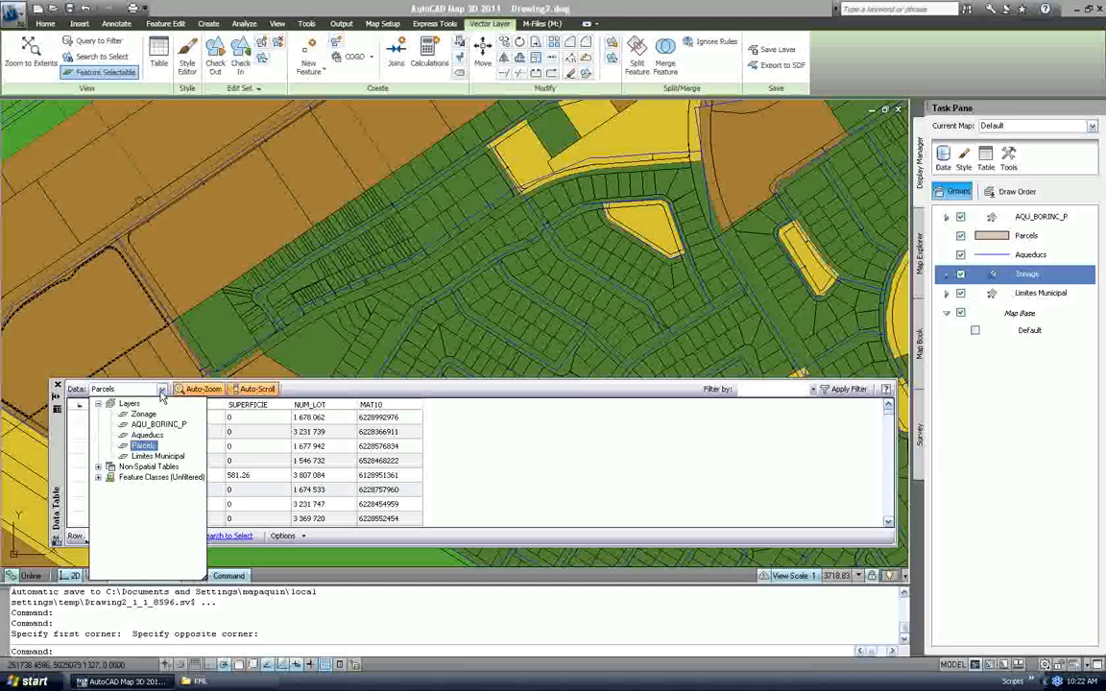
click(144, 415)
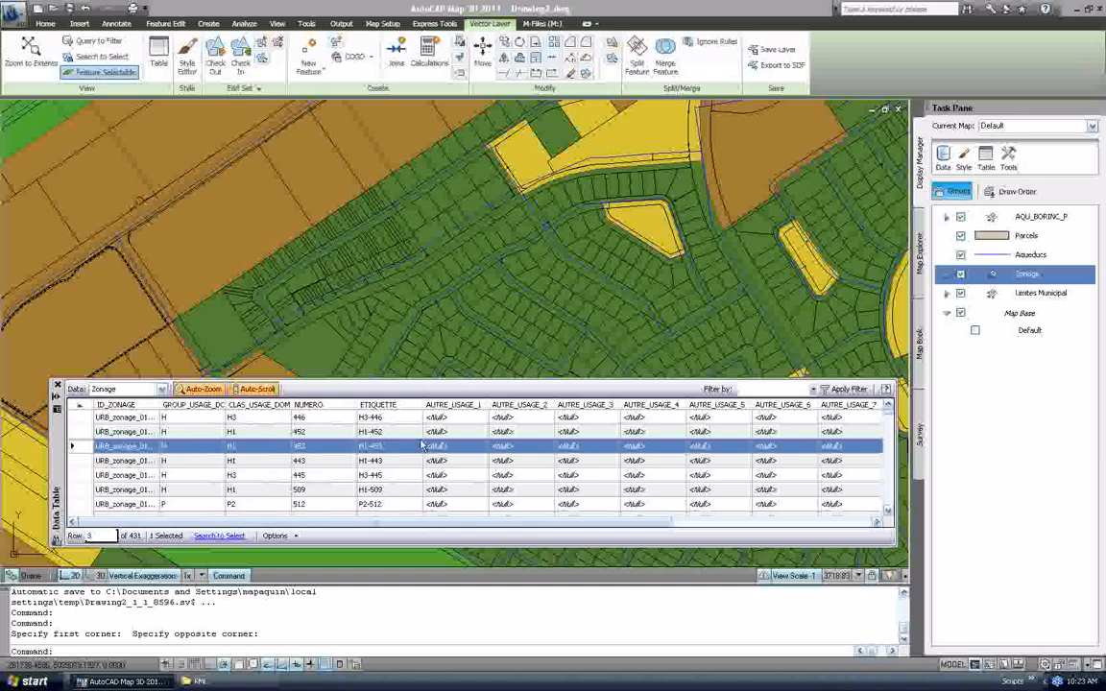
click(56, 405)
click(56, 387)
Open the query builder for filtering the Parcels layer.
scroll(278, 332, down, 4)
scroll(374, 350, down, 2)
scroll(382, 369, up, 3)
scroll(321, 316, up, 3)
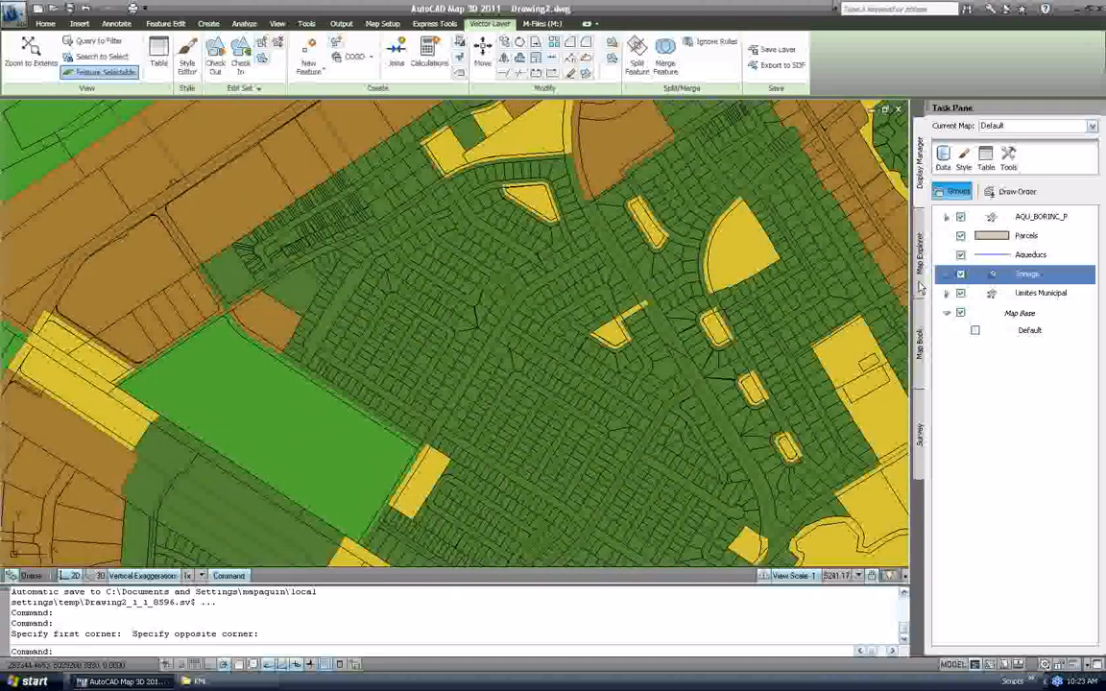
click(1024, 238)
right_click(1024, 238)
click(932, 392)
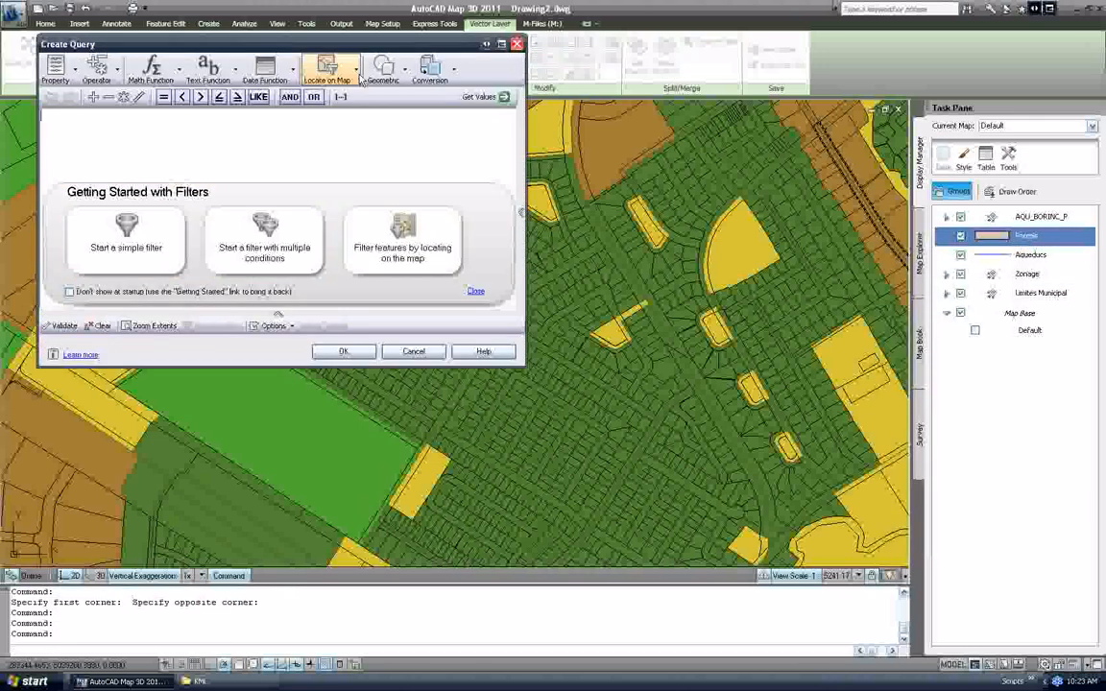
Filter the Parcels layer by location, keeping only features inside a rectangle drawn around the residential area and large green zone.
drag(288, 43, 279, 205)
click(332, 245)
click(331, 295)
scroll(370, 306, up, 5)
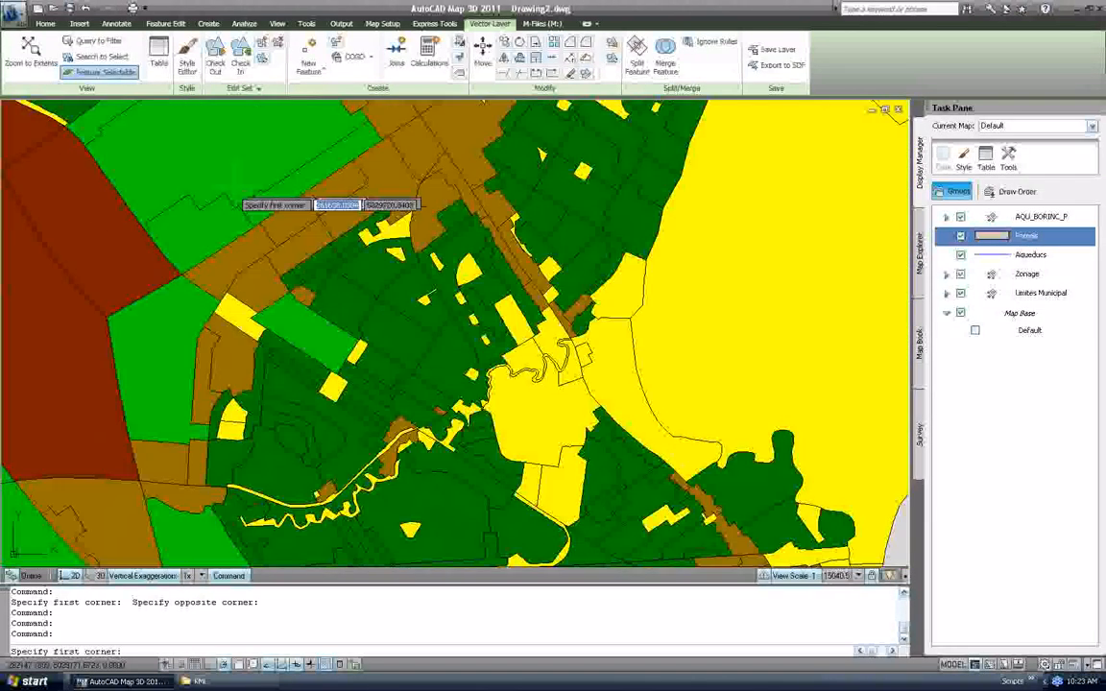
click(235, 203)
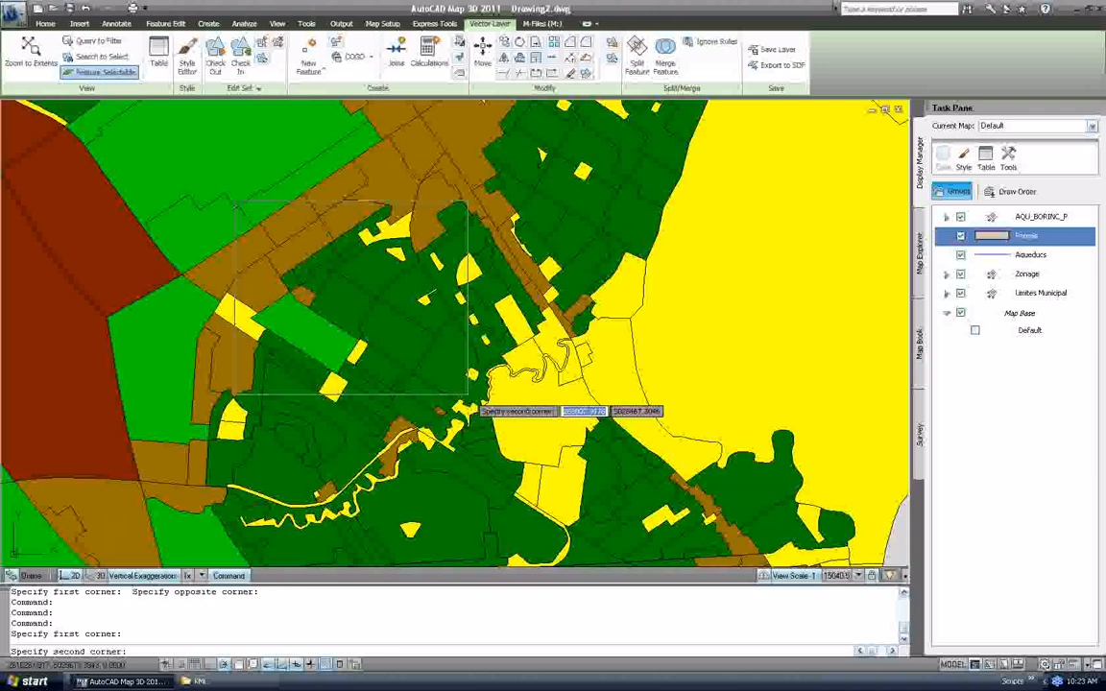
click(499, 410)
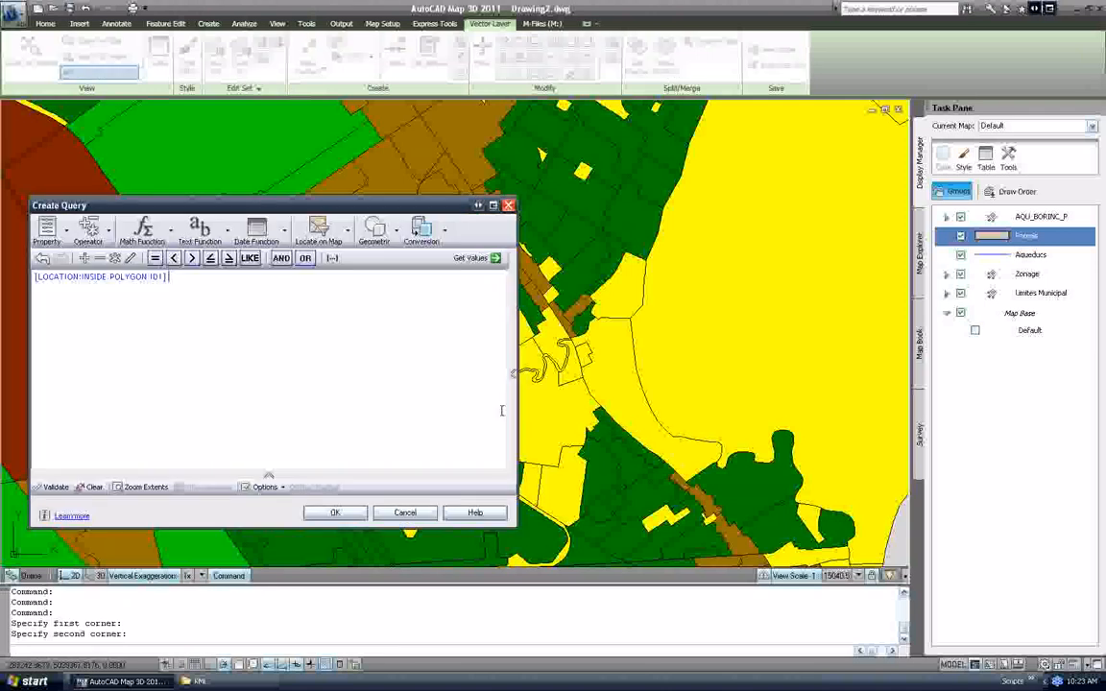
click(334, 513)
Start a Feature Overlay analysis with Parcels (Polygons) as the source and Zonage (Multi-Geometry) as the overlay.
scroll(355, 318, up, 5)
scroll(374, 317, down, 2)
middle_drag(408, 313, 434, 296)
scroll(405, 351, up, 2)
scroll(434, 296, up, 2)
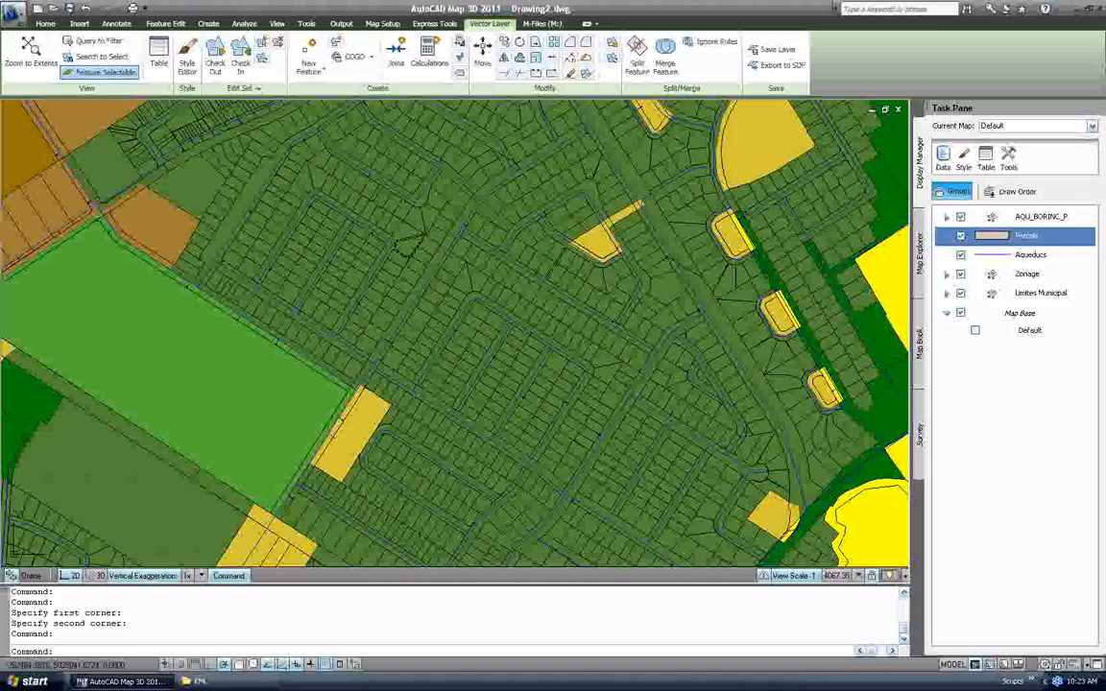
click(243, 23)
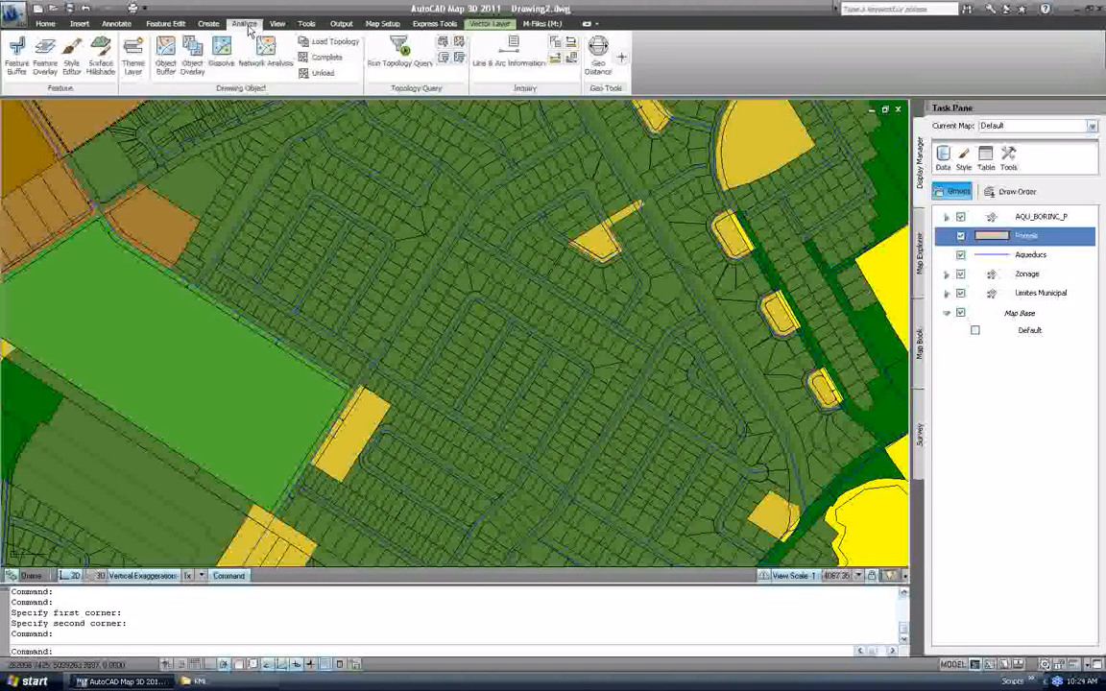
click(45, 63)
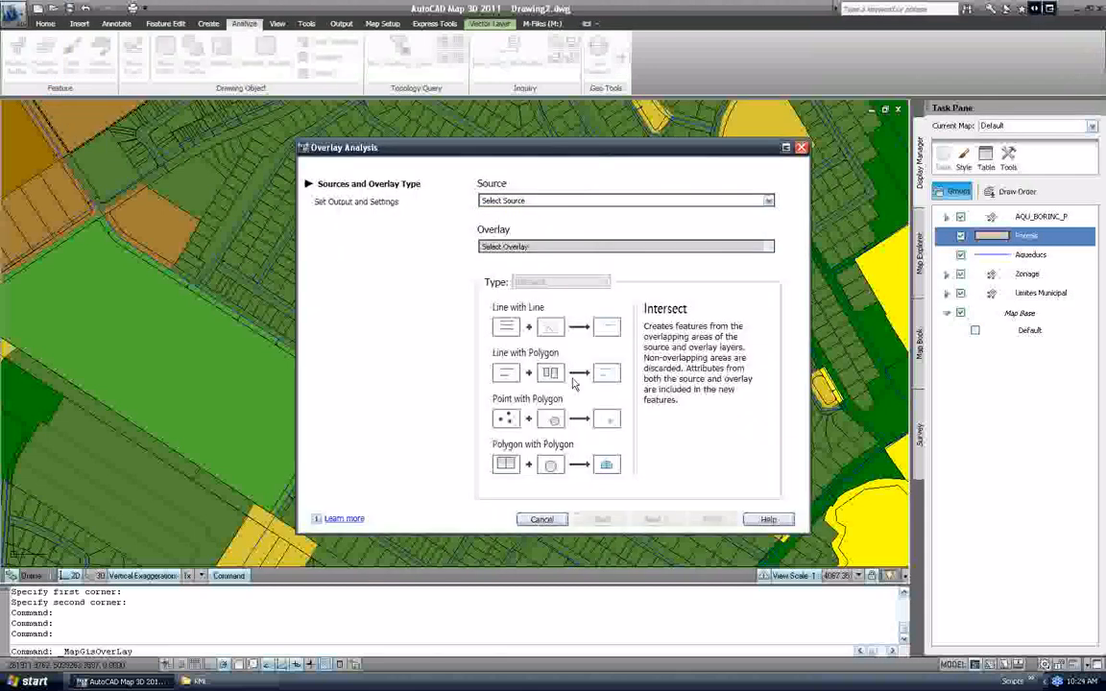
click(751, 200)
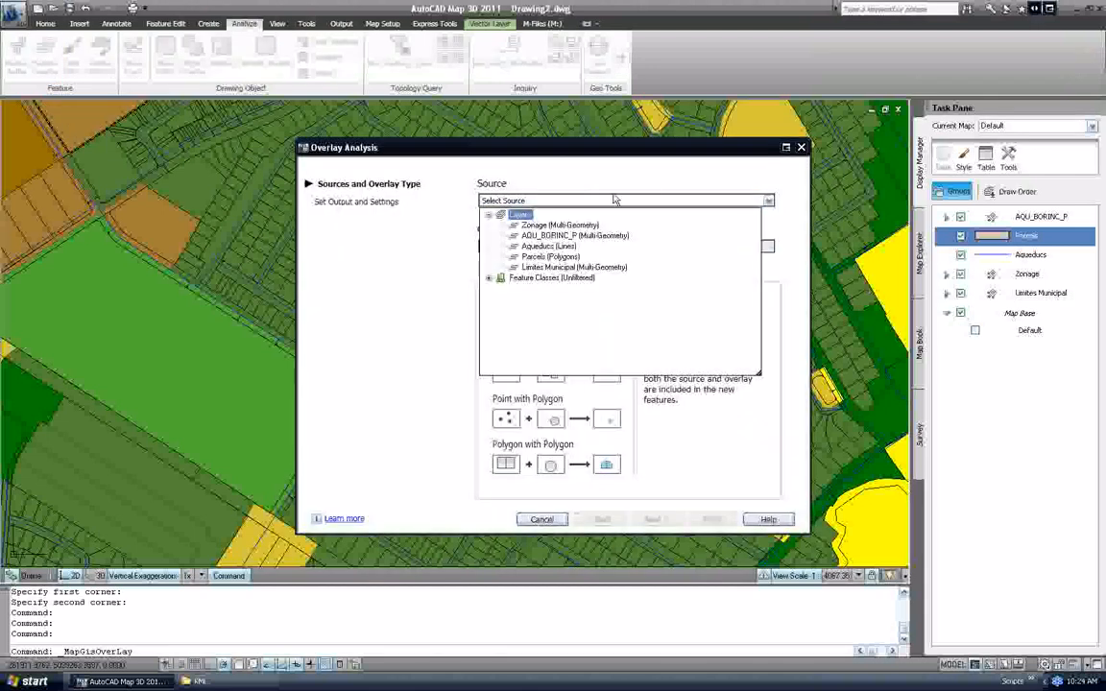
click(535, 259)
click(535, 257)
click(769, 248)
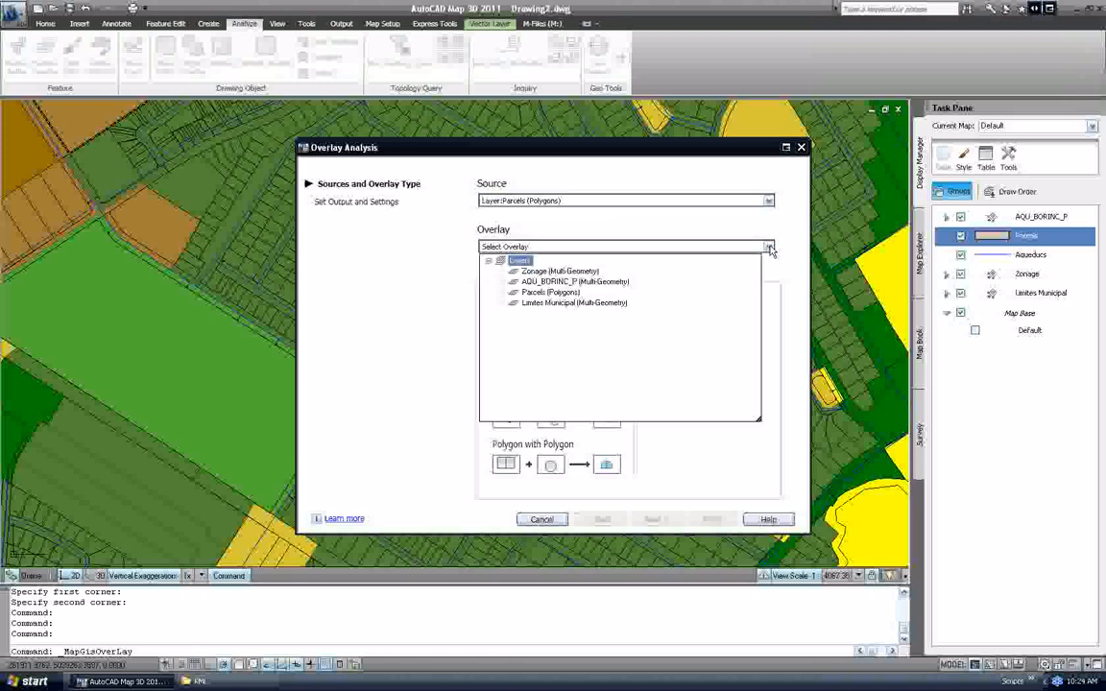
click(555, 272)
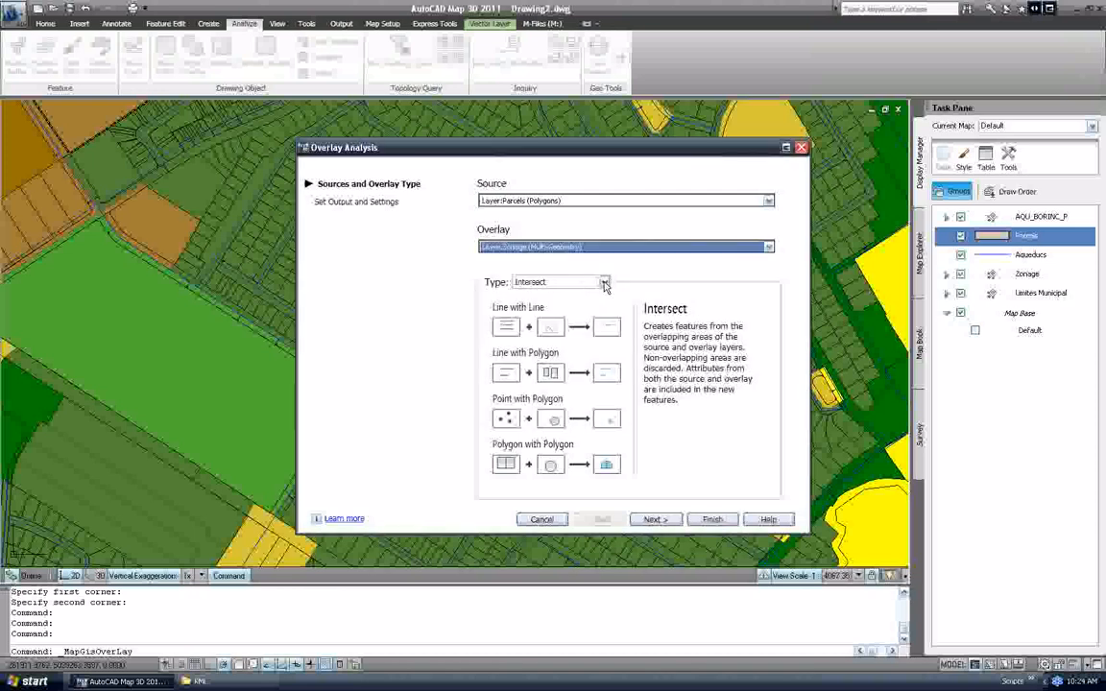
Set the overlay type to Identity, name the output file Parcels_Identity3.sdf, and run the analysis.
click(604, 284)
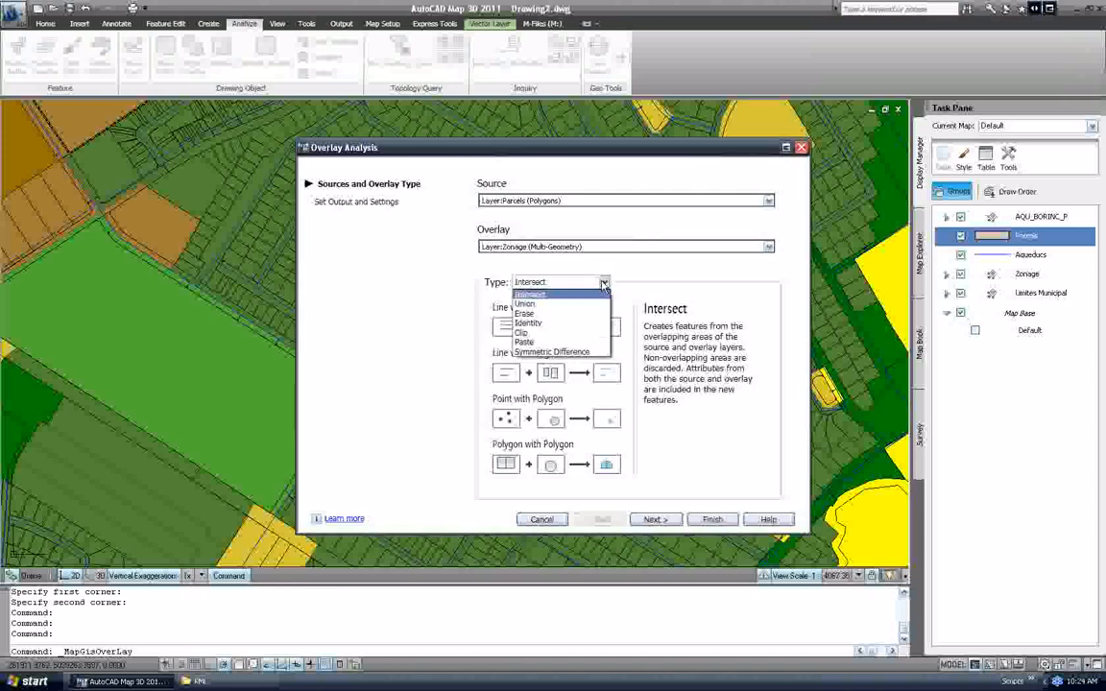
click(538, 326)
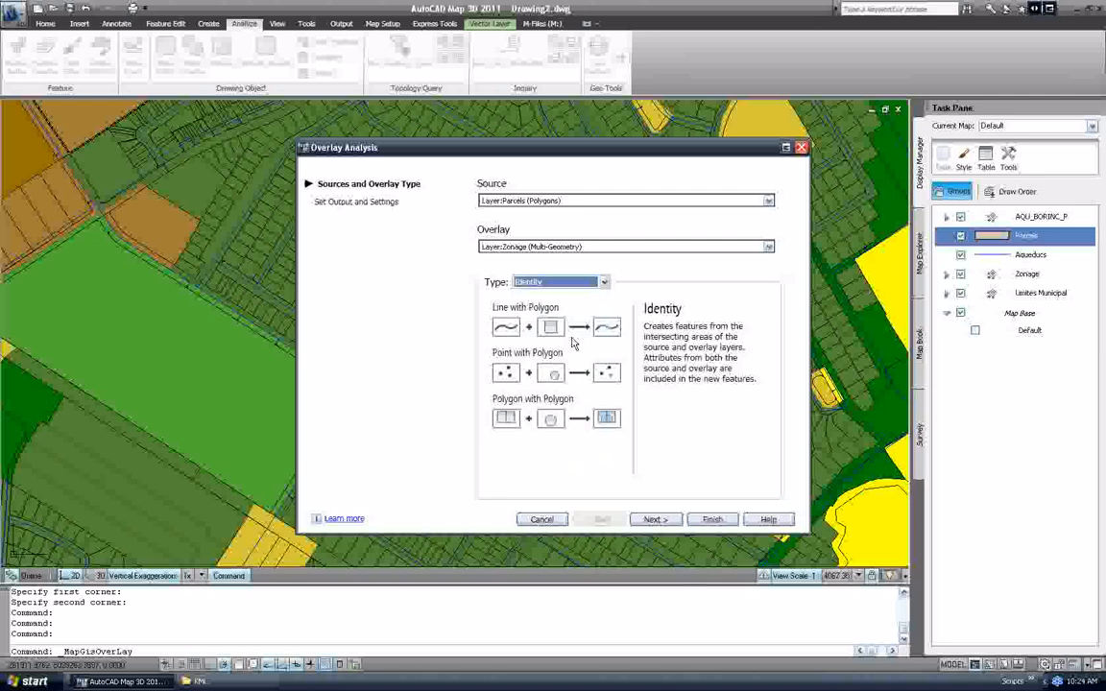
click(656, 521)
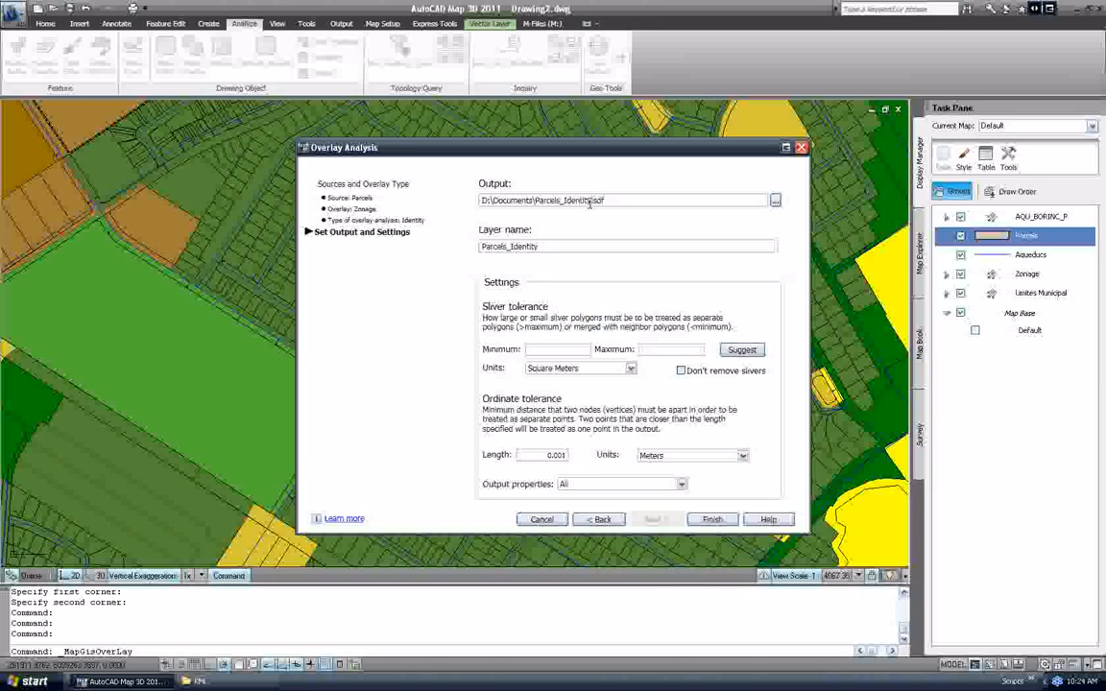
text(3)
click(712, 523)
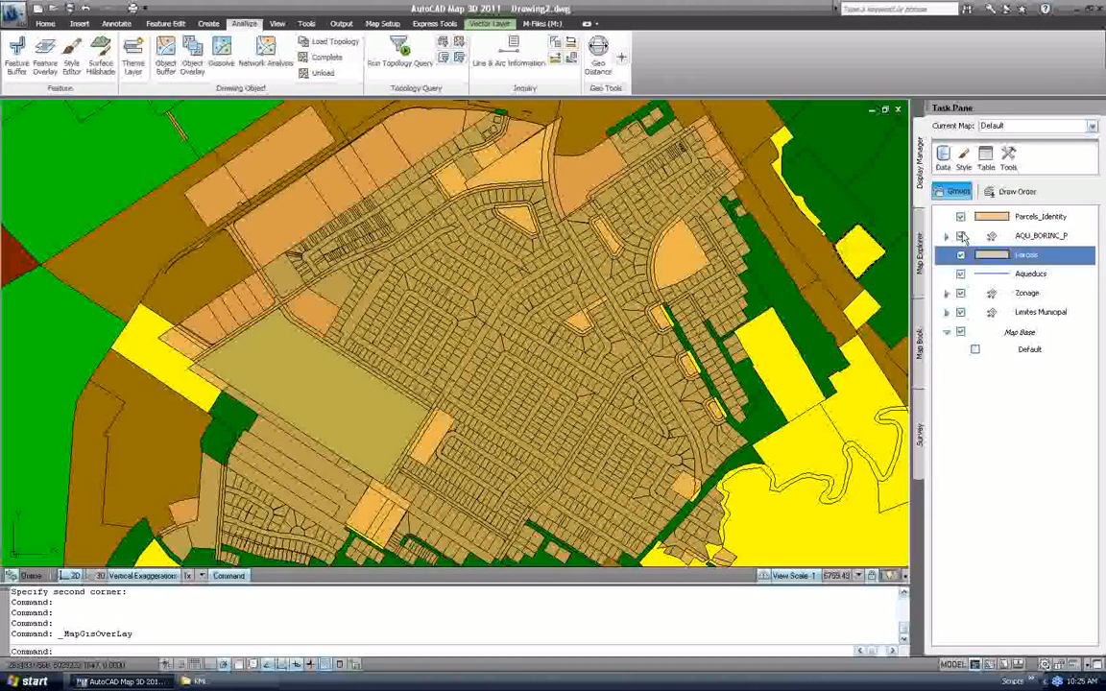
Hide the AQU_BORINC_P, Parcels, Aqueducs, Zonage and Limites Municipal layers, leaving only Parcels_Identity displayed.
click(960, 237)
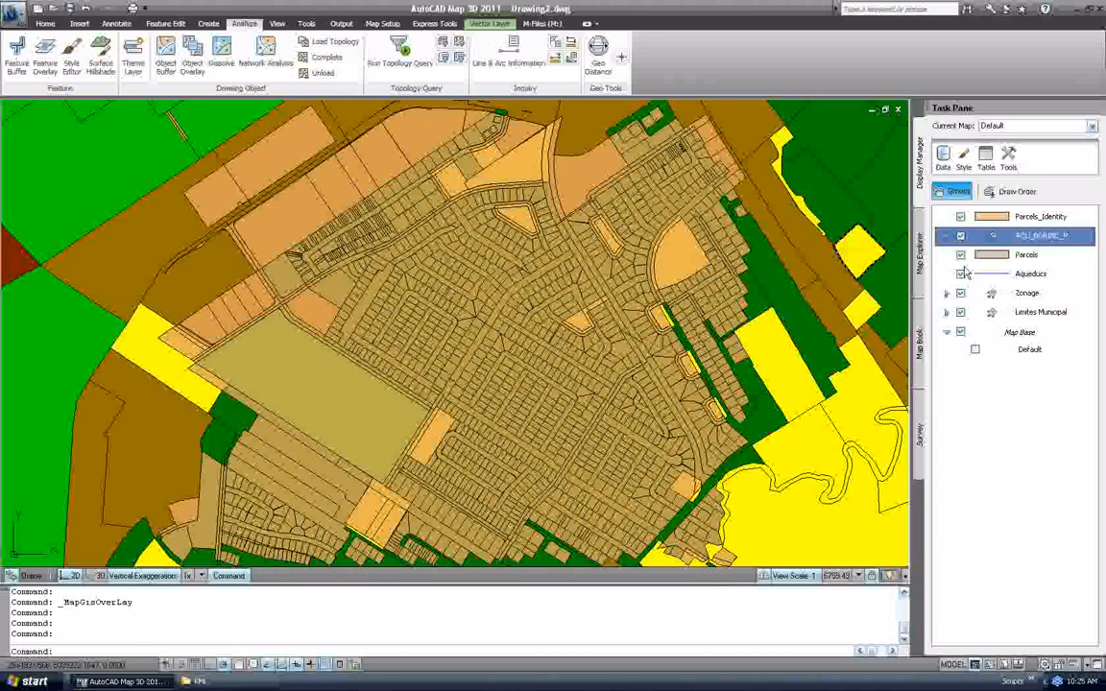
click(960, 254)
click(960, 274)
click(960, 293)
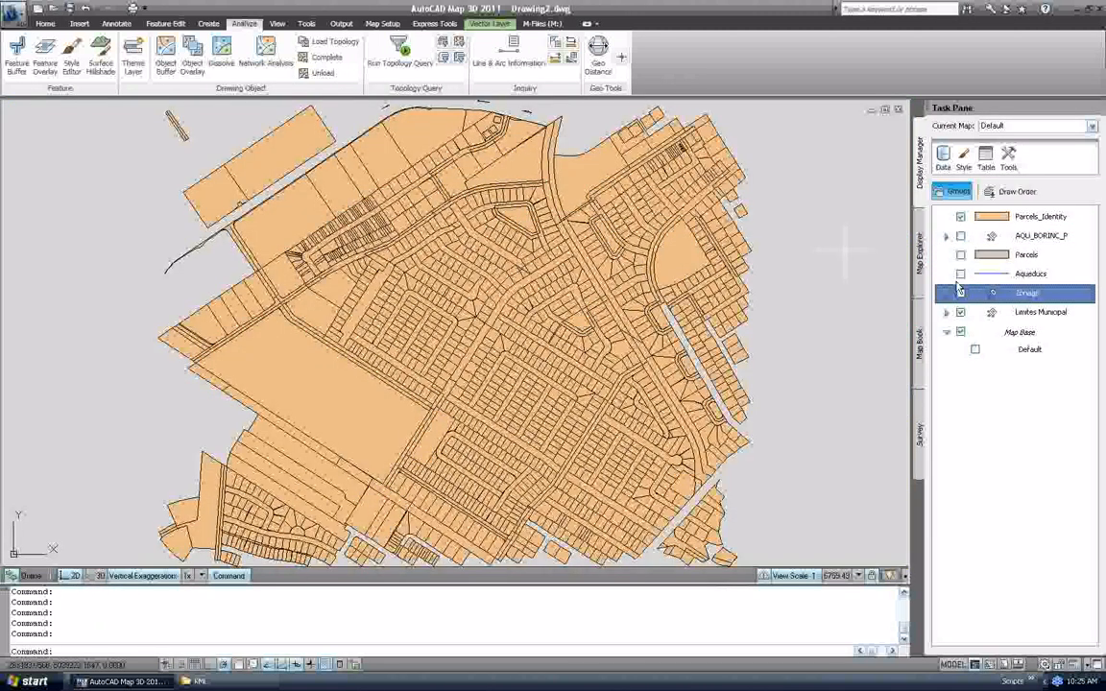
click(961, 313)
Show the Parcels_Identity data table and examine its combined parcel and zoning attribute columns.
click(1020, 221)
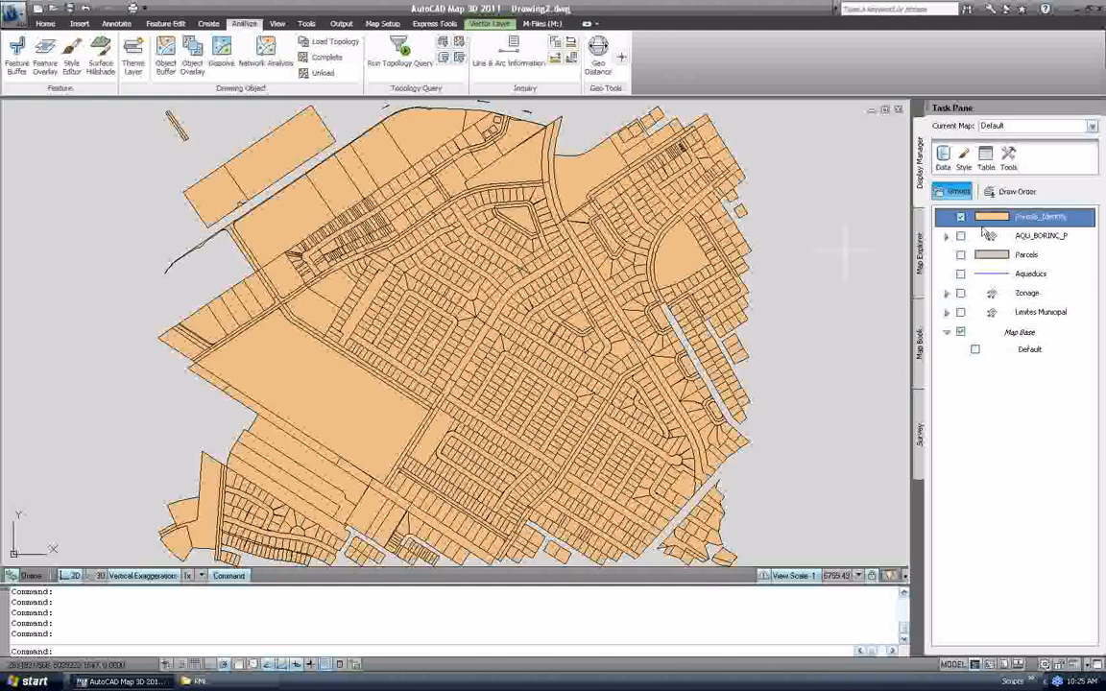
click(986, 154)
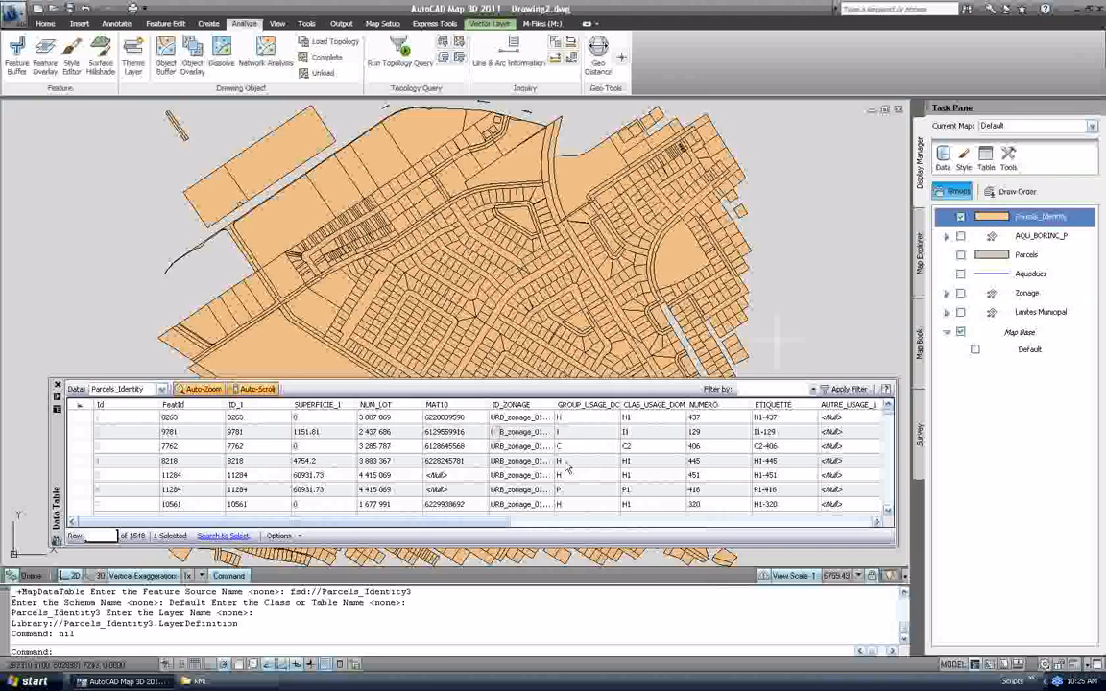
drag(403, 523, 507, 533)
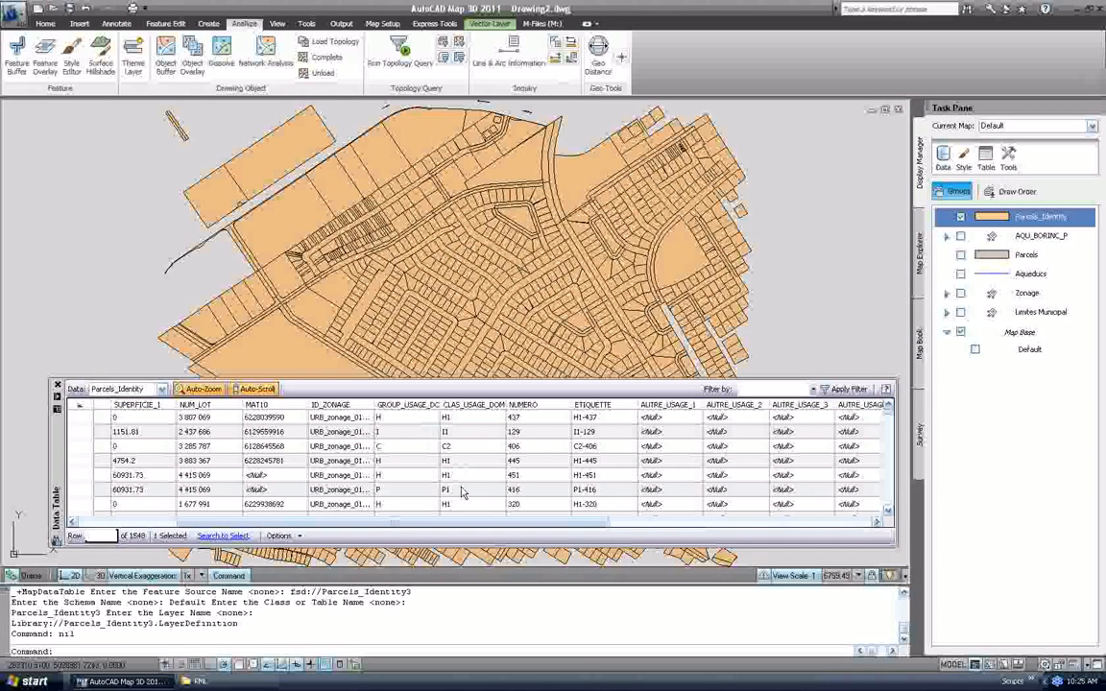
drag(454, 526, 444, 524)
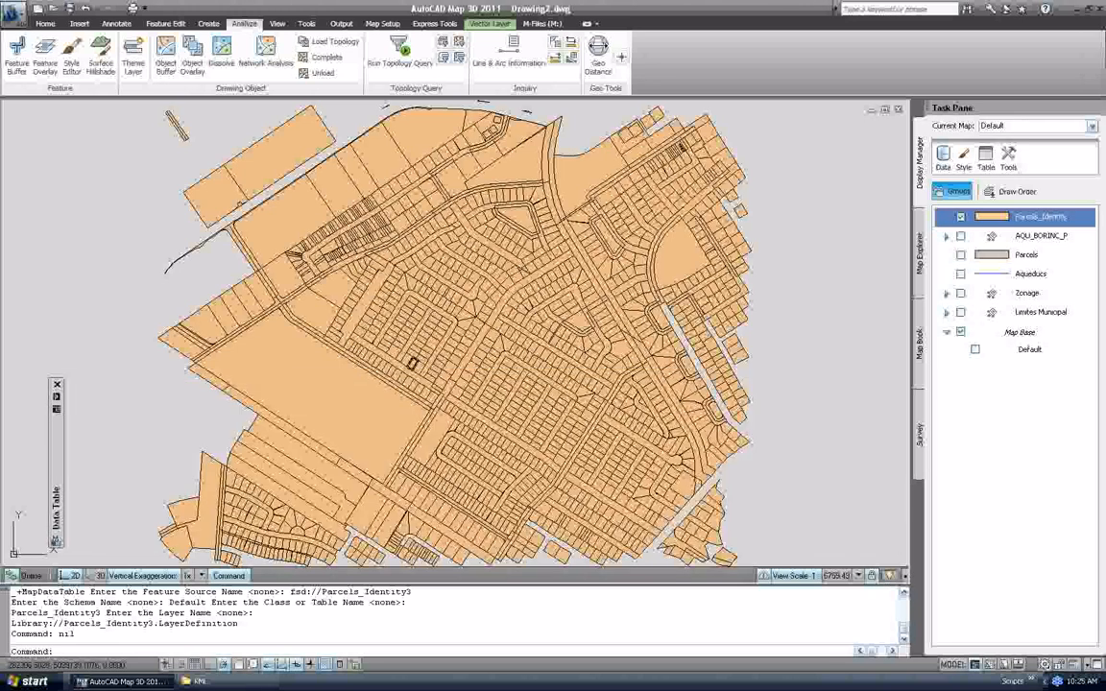
mouse_move(56, 405)
drag(315, 525, 206, 524)
click(56, 399)
Examine individual Parcels_Identity lots up close along with their attribute records, then close the data table.
scroll(427, 348, up, 7)
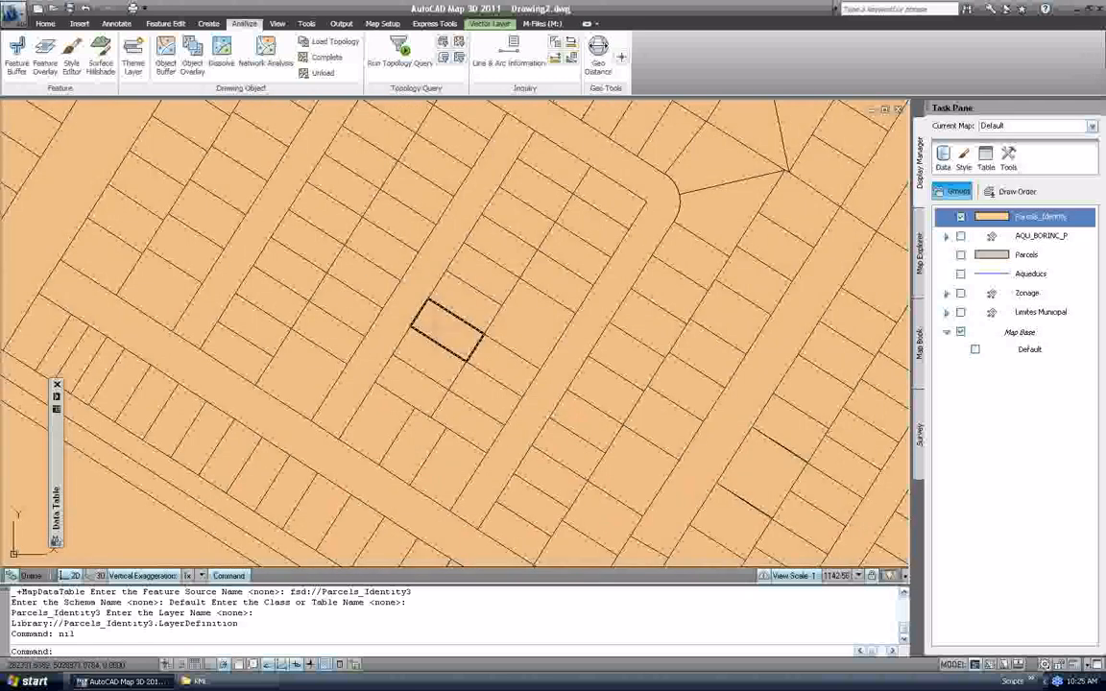
scroll(442, 307, up, 3)
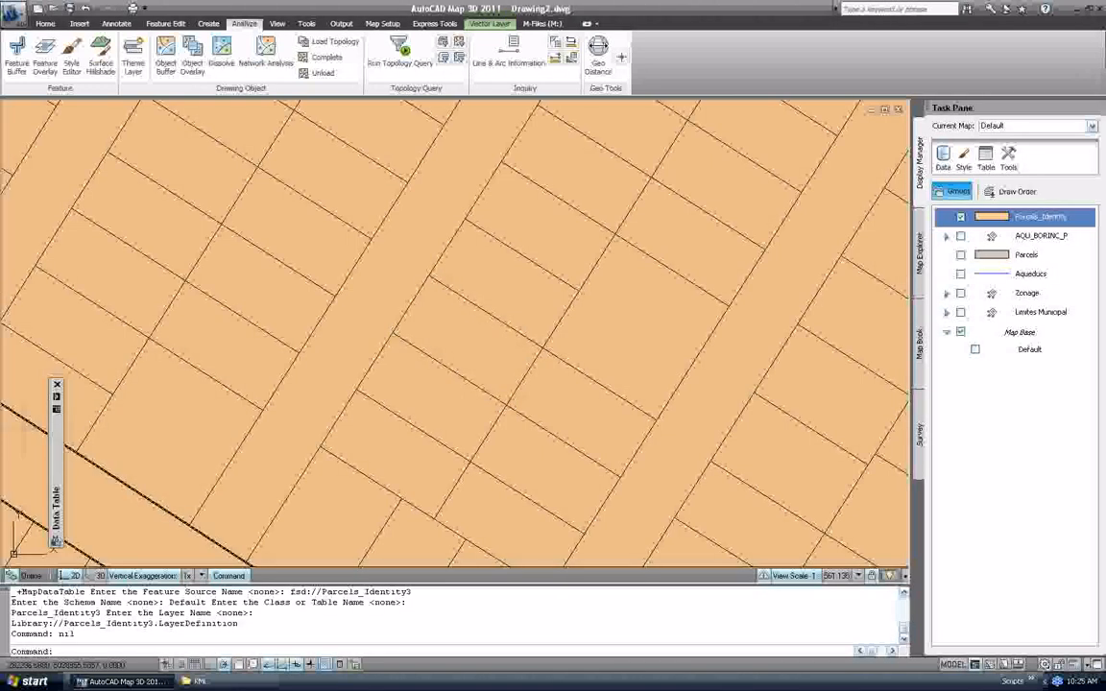
mouse_move(58, 402)
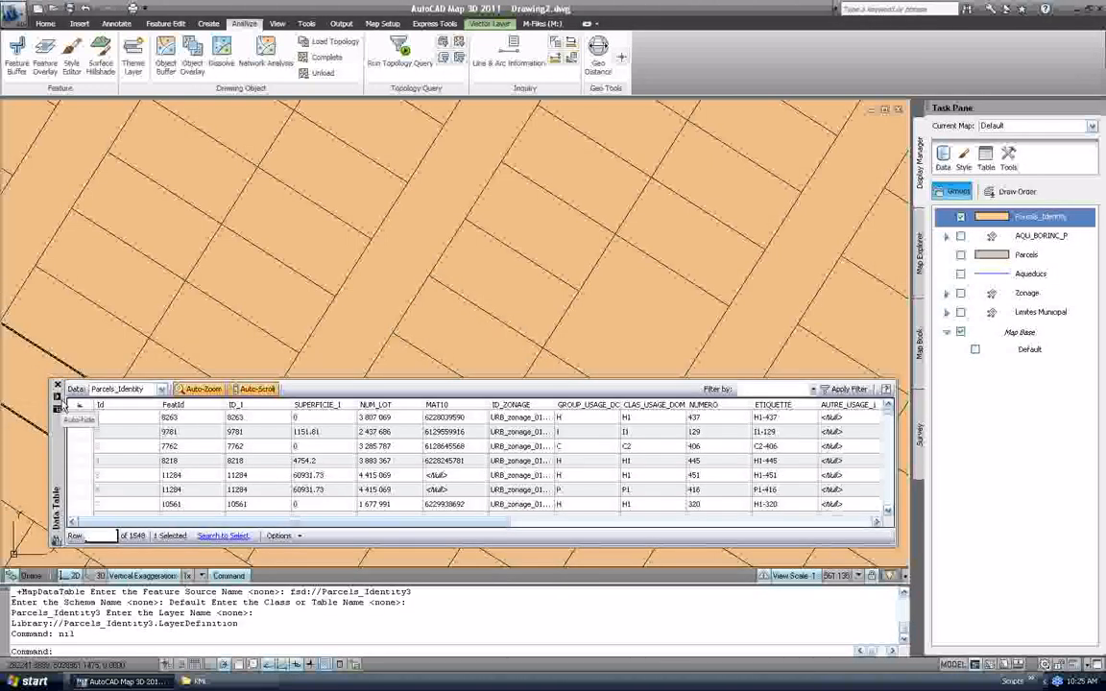
drag(219, 526, 174, 528)
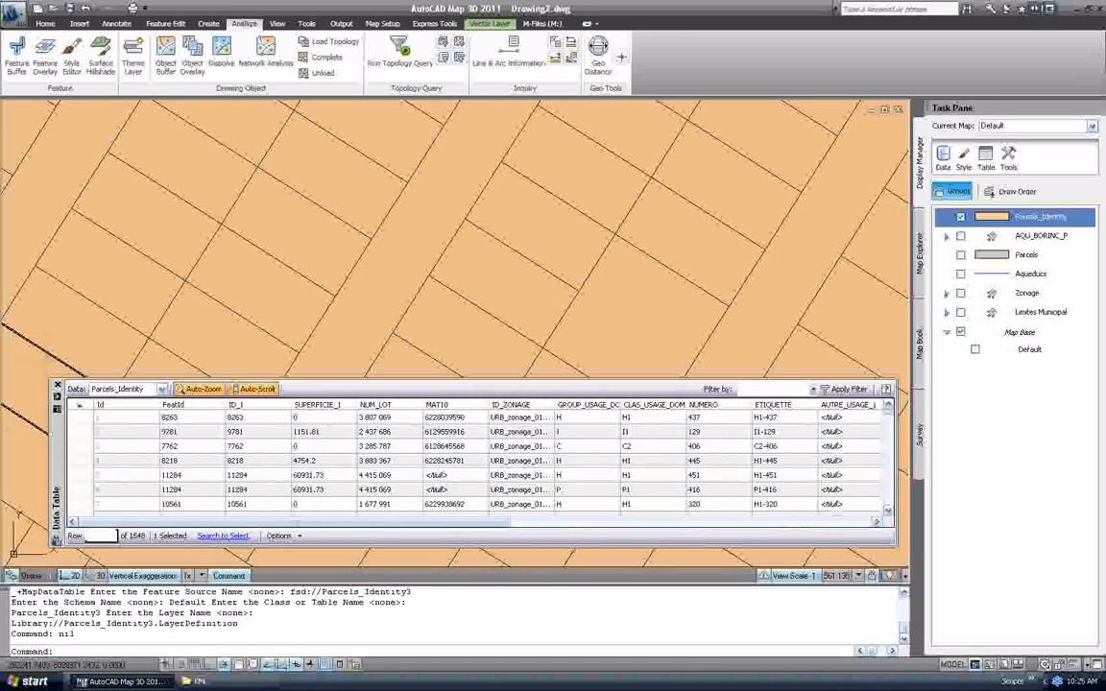
click(59, 386)
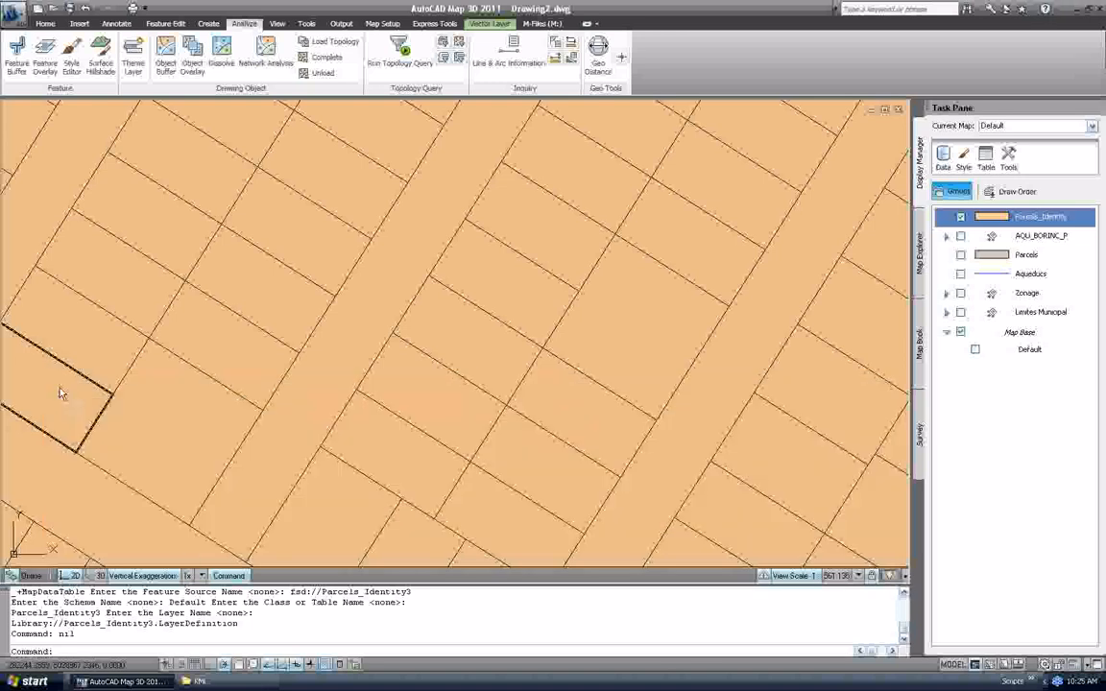
View the Parcels_Identity layer's scale range and thematic rule in the Style Editor, then close it.
right_click(1033, 226)
click(964, 159)
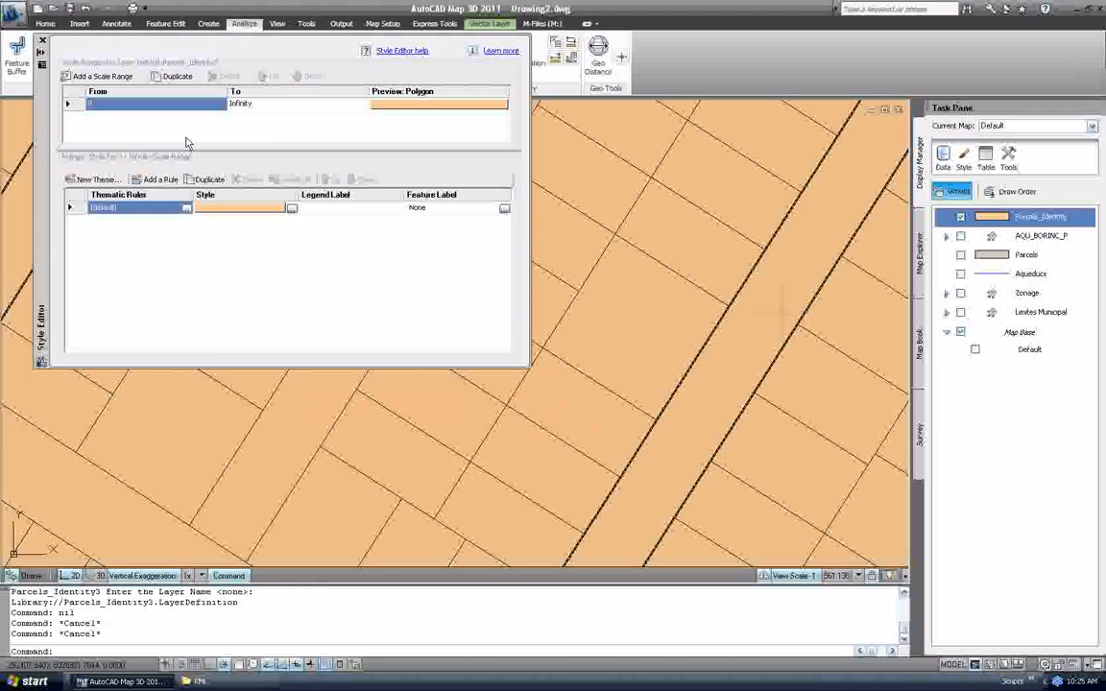
click(42, 42)
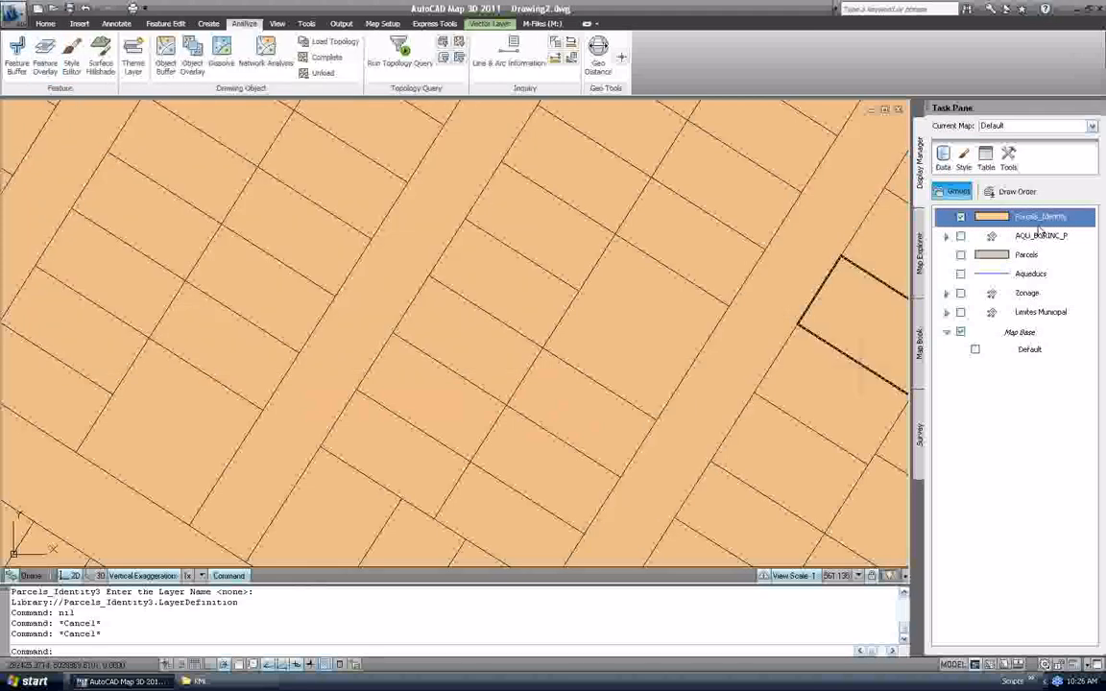